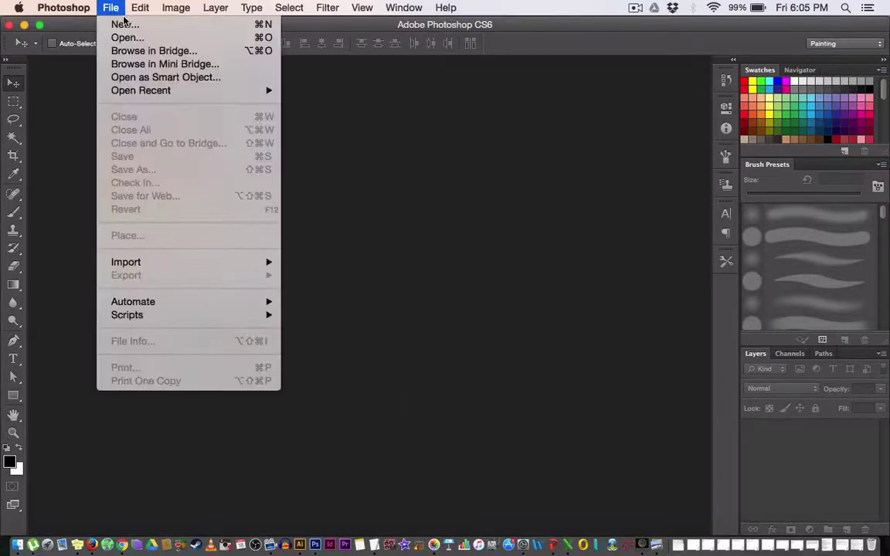
Create a new A4 document from the International Paper preset, 210 x 297 mm at 300 pixels/inch with a white background.
click(124, 24)
click(375, 140)
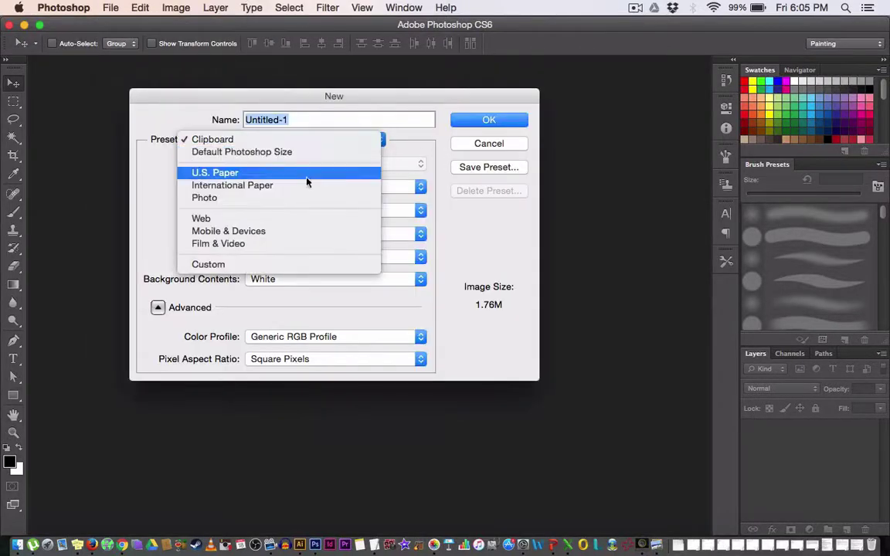
click(300, 189)
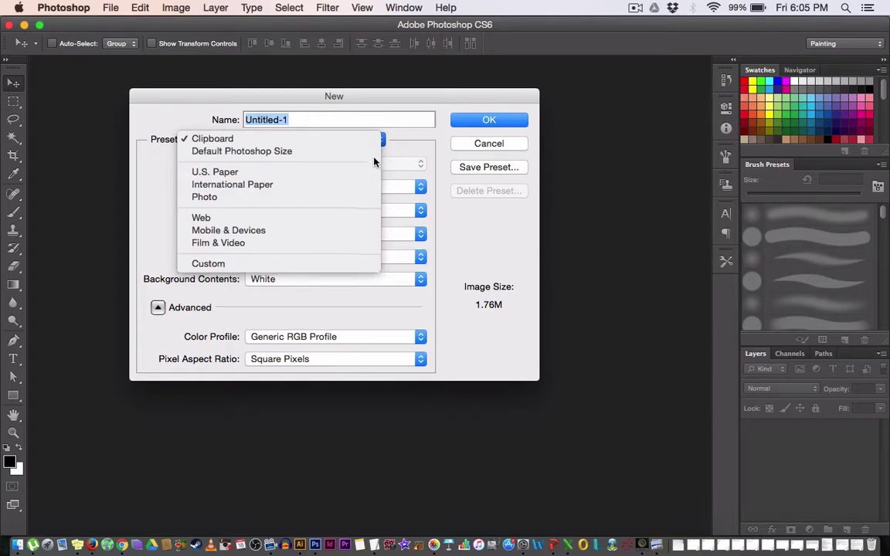
click(486, 121)
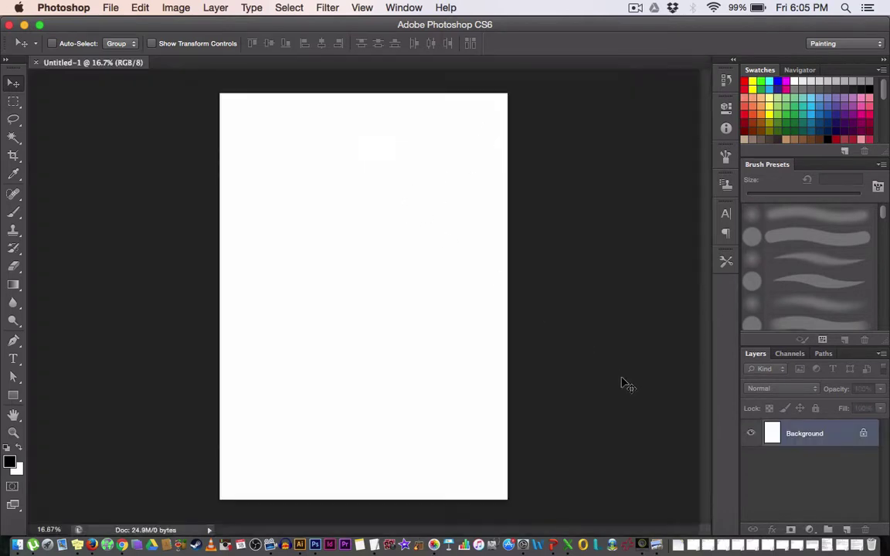
Handwrite two lines of large black lettering in the middle of the page with the Brush tool at 223 px.
key(b)
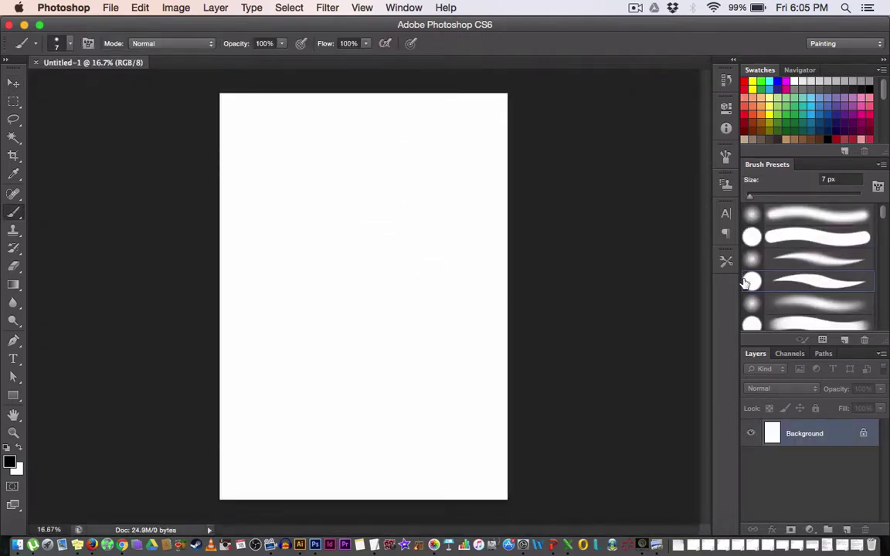
drag(376, 278, 397, 285)
mouse_move(276, 298)
mouse_down()
mouse_move(315, 198)
mouse_move(319, 309)
mouse_up()
mouse_move(267, 267)
mouse_down()
mouse_move(337, 258)
mouse_move(343, 313)
mouse_up()
drag(359, 273, 374, 272)
drag(382, 202, 371, 315)
mouse_move(288, 324)
mouse_down()
mouse_move(340, 320)
mouse_move(341, 385)
mouse_up()
drag(354, 324, 355, 385)
mouse_move(354, 348)
mouse_down()
mouse_move(371, 389)
mouse_move(405, 389)
mouse_up()
drag(389, 356, 445, 347)
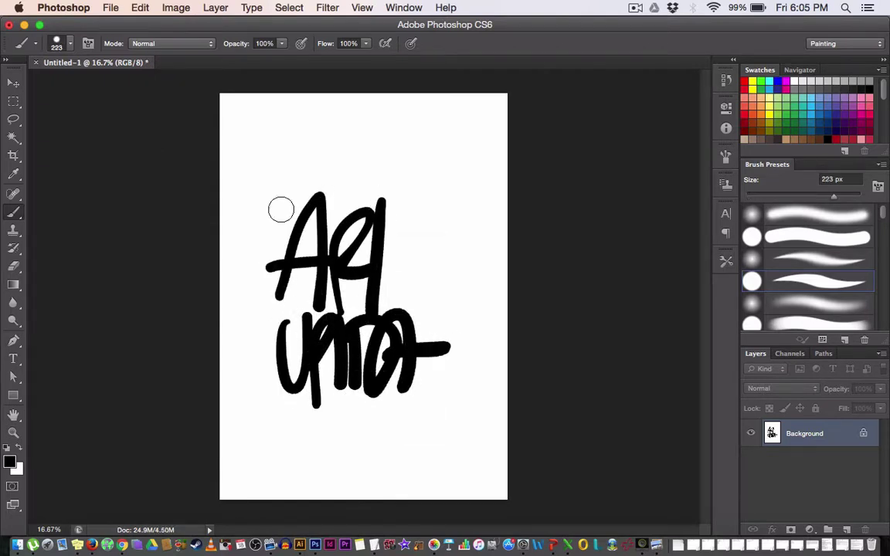
Paint a rough frame of crossing vertical and horizontal black lines around the handwritten lettering.
drag(279, 181, 279, 436)
key(super+z)
drag(260, 183, 269, 452)
drag(262, 183, 492, 183)
drag(421, 167, 422, 464)
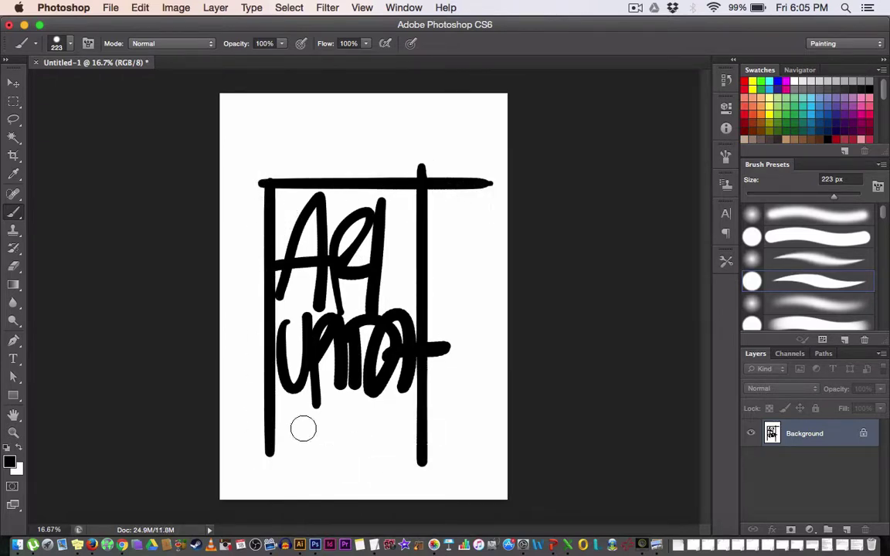
drag(247, 408, 455, 405)
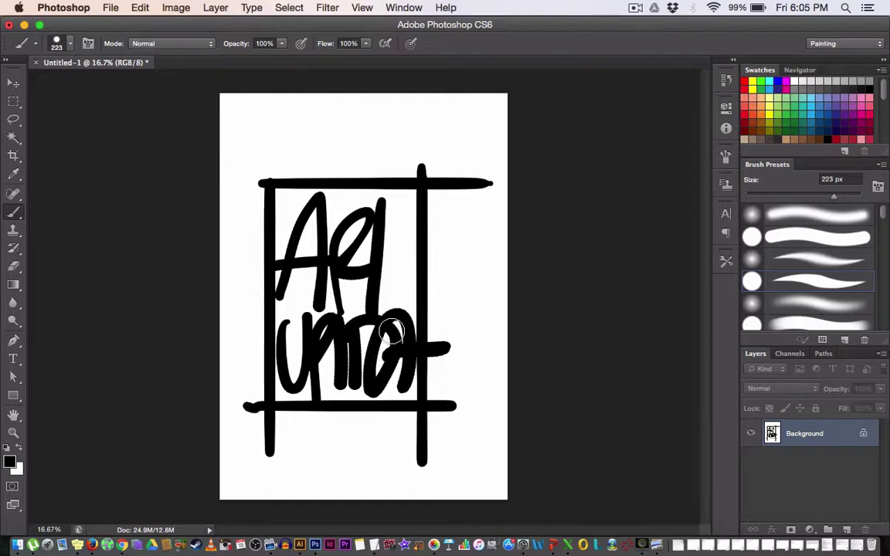
key(v)
key(v)
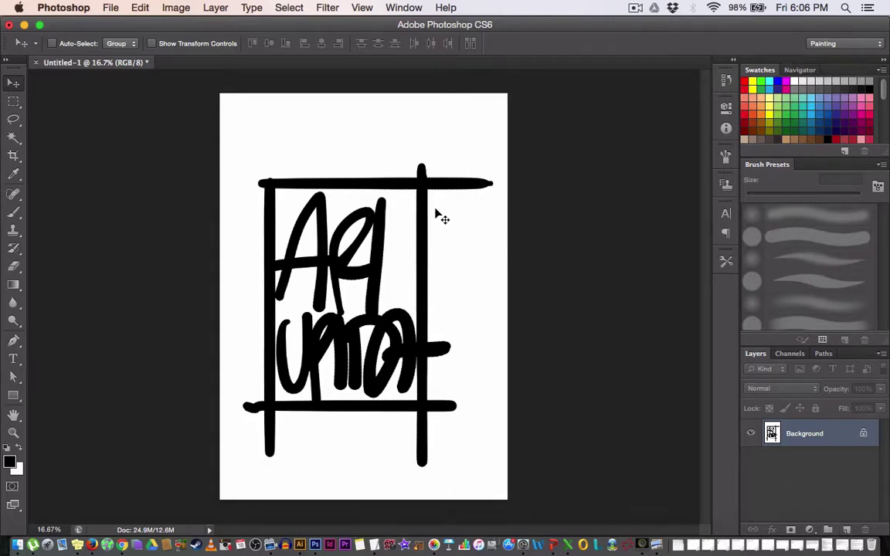
Select the sixth round brush preset and clear the lettering and frame lines from the canvas.
key(b)
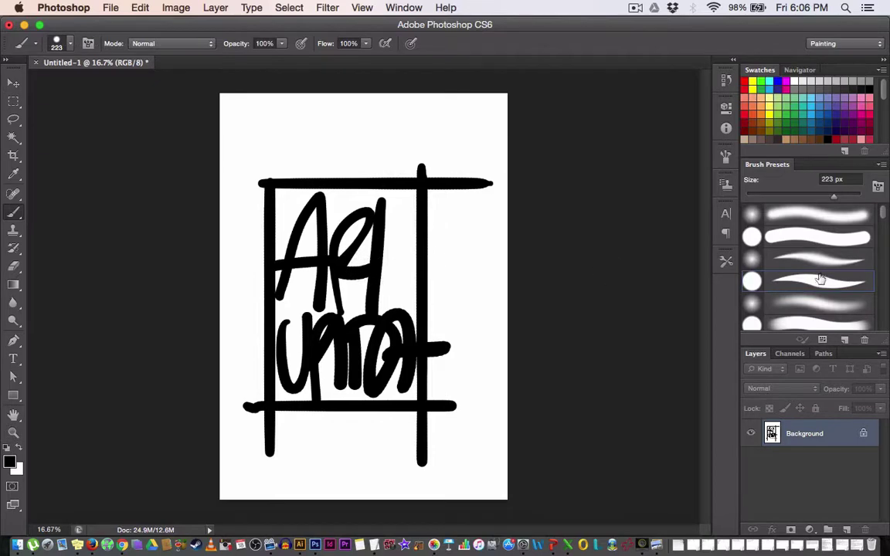
click(790, 330)
drag(338, 261, 369, 260)
alt+click(348, 149)
mouse_move(350, 155)
mouse_down()
mouse_move(283, 218)
mouse_move(282, 205)
mouse_move(298, 292)
mouse_move(426, 137)
mouse_move(404, 417)
mouse_move(452, 386)
mouse_move(406, 477)
mouse_move(251, 404)
mouse_move(301, 411)
mouse_up()
key(d)
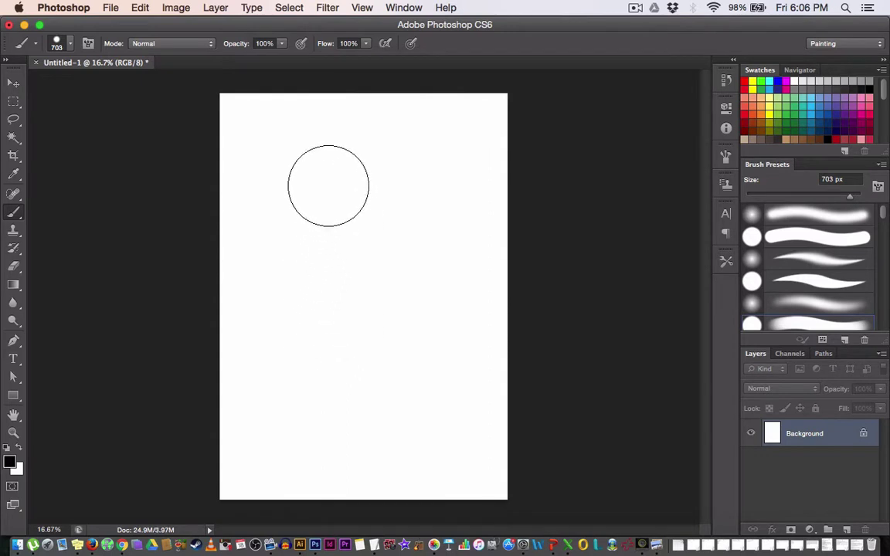
Reduce the brush size to 45 px.
key([)
key(bracketleft)
key(bracketleft)
key(bracketleft)
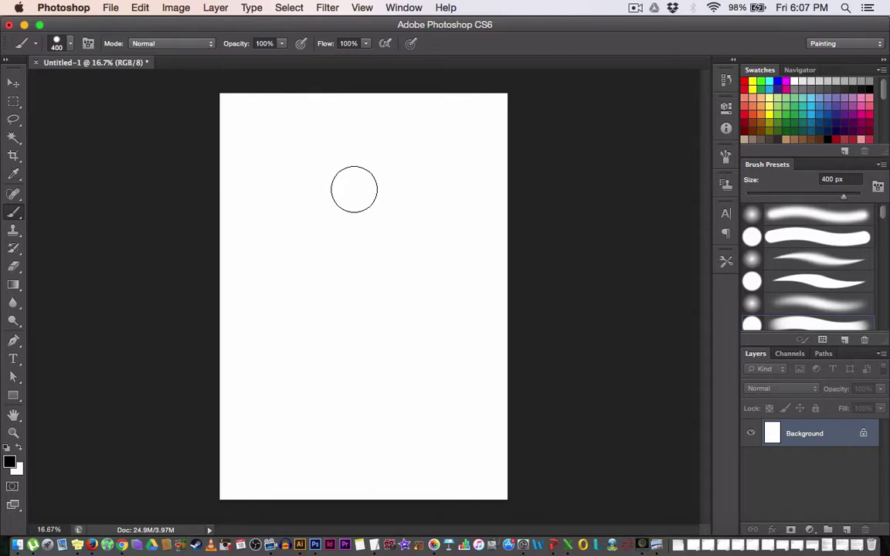
key(bracketleft)
key(bracketleft)
key(bracketleft)
key(bracketleft)
key(bracketleft)
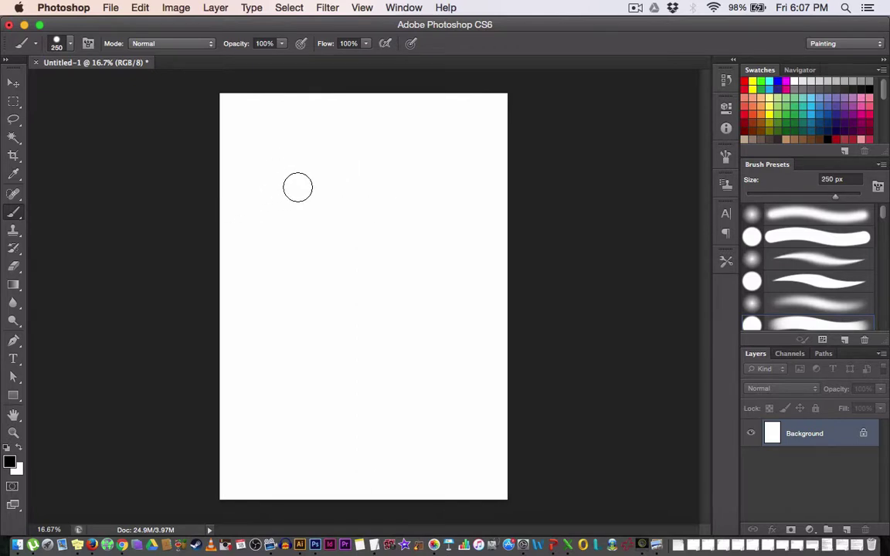
key(bracketleft)
key(bracketleft)
key(bracketleft)
key(bracketleft)
key(bracketleft)
key(bracketleft)
key(bracketleft)
key(bracketleft)
Handwrite "ARMORED TITAN" in black on two lines across the middle of the page.
mouse_move(286, 253)
mouse_down()
mouse_move(301, 206)
mouse_move(322, 271)
mouse_up()
mouse_move(273, 238)
mouse_down()
mouse_move(352, 195)
mouse_move(343, 289)
mouse_up()
drag(318, 203, 383, 220)
mouse_move(388, 186)
mouse_down()
mouse_move(411, 247)
mouse_move(426, 250)
mouse_move(467, 199)
mouse_move(476, 258)
mouse_move(498, 232)
mouse_up()
drag(249, 315, 329, 309)
drag(299, 294, 300, 331)
mouse_move(303, 376)
mouse_down()
mouse_move(327, 351)
mouse_move(351, 354)
mouse_move(375, 317)
mouse_move(348, 350)
mouse_move(401, 348)
mouse_up()
drag(404, 313, 434, 293)
Paint a rectangular frame of four straight black lines around the "ARMORED TITAN" lettering.
drag(261, 411, 505, 411)
mouse_move(247, 152)
mouse_down()
mouse_move(247, 421)
mouse_move(354, 164)
mouse_move(507, 164)
mouse_move(495, 407)
mouse_up()
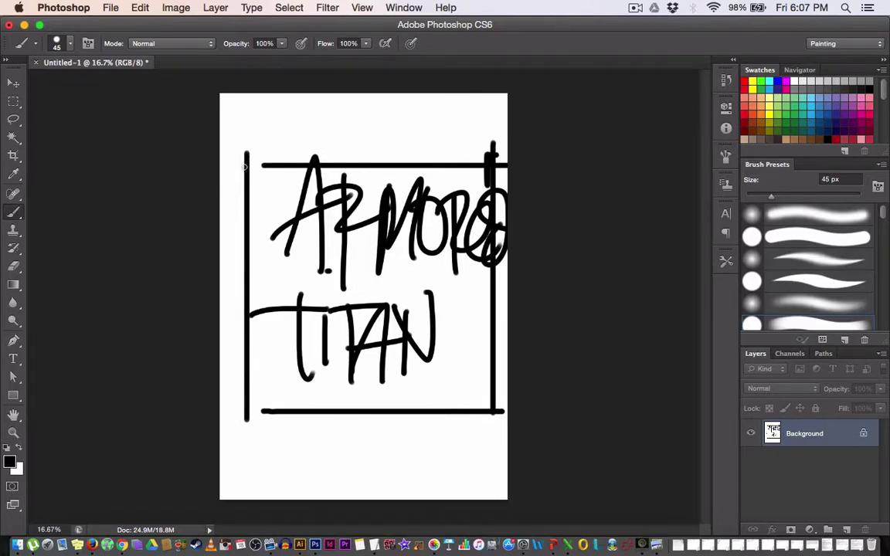
drag(246, 166, 263, 164)
Switch to Chrome and search Google for images of "armored titan".
key(super+Tab)
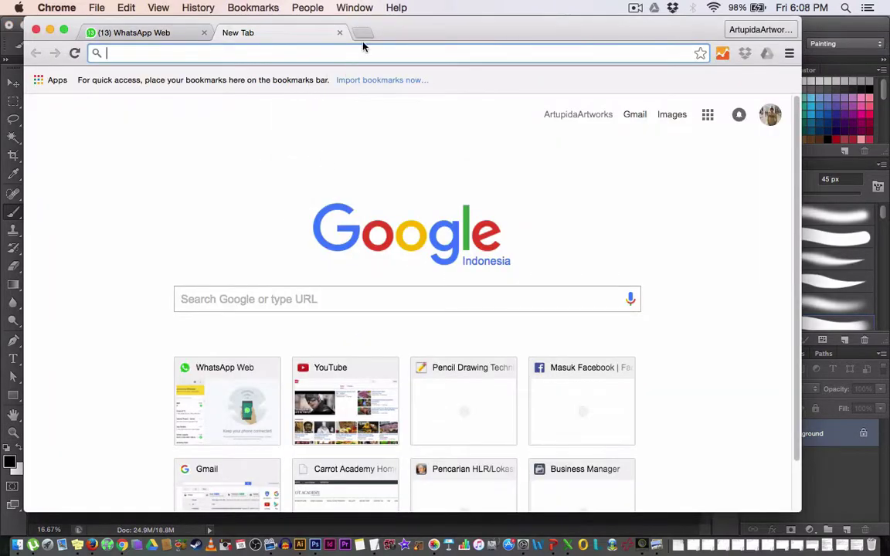
text(armored)
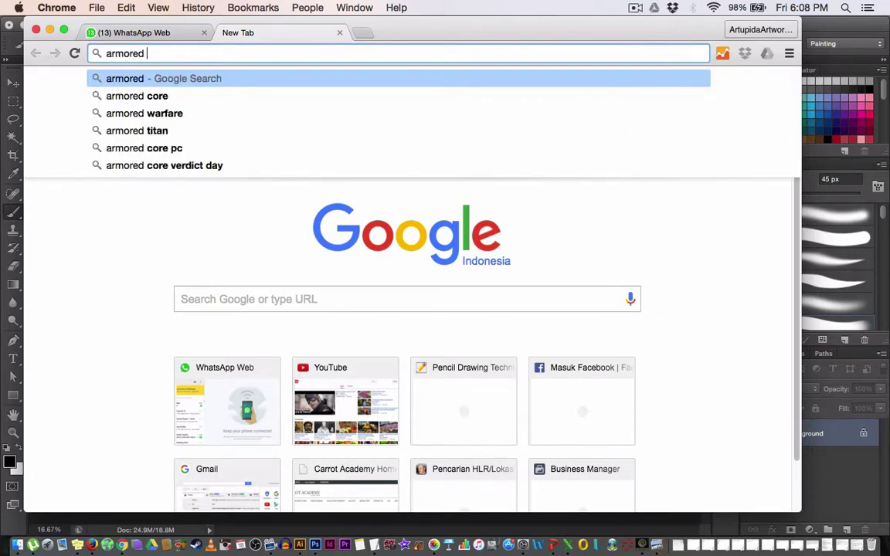
text( titan)
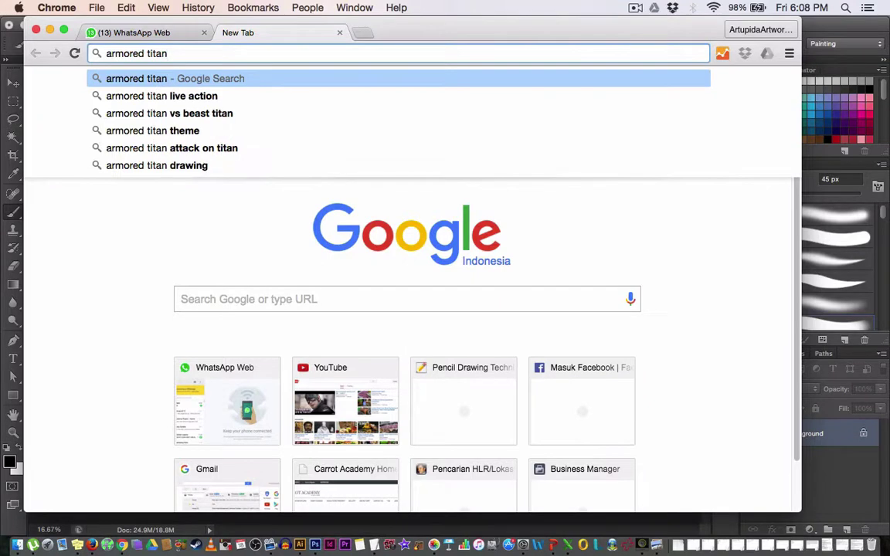
key(Return)
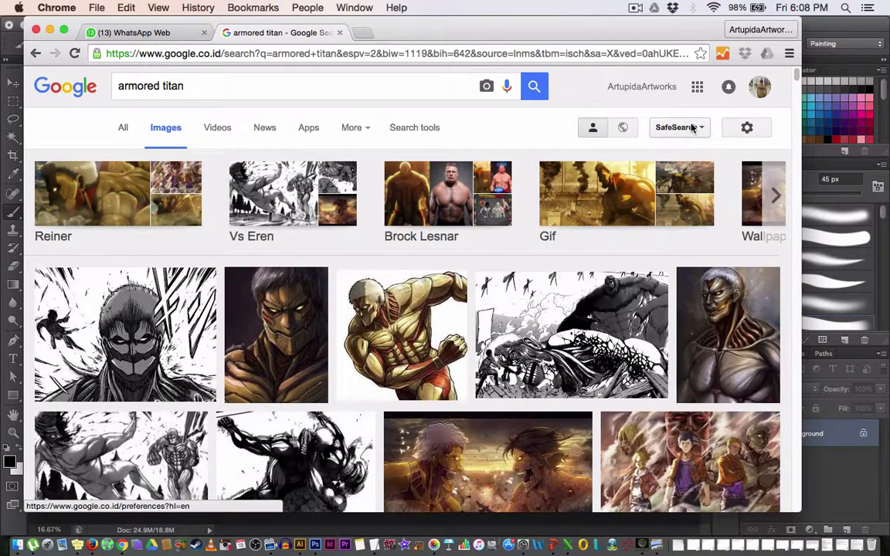
Browse far down the armored titan image results for reference pictures and return to the beginning.
scroll(794, 81, down, 5)
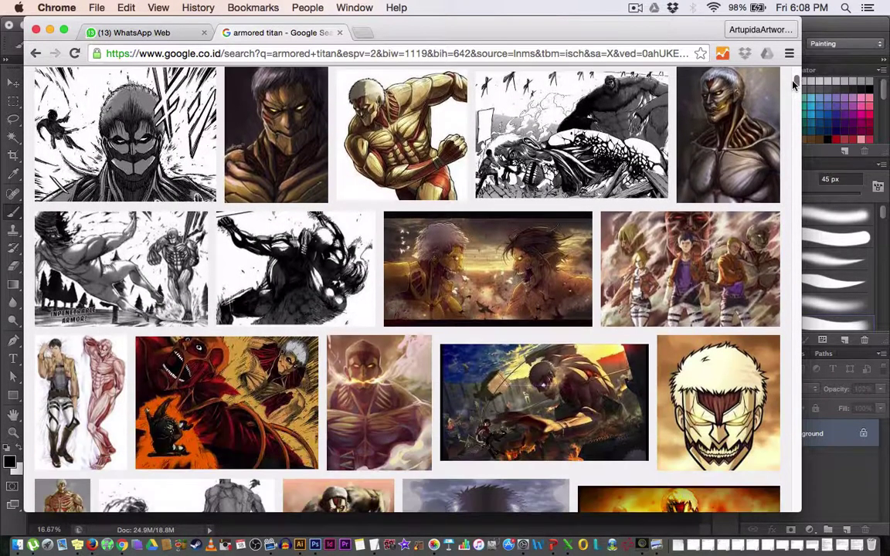
scroll(795, 83, down, 1)
drag(794, 82, 778, 142)
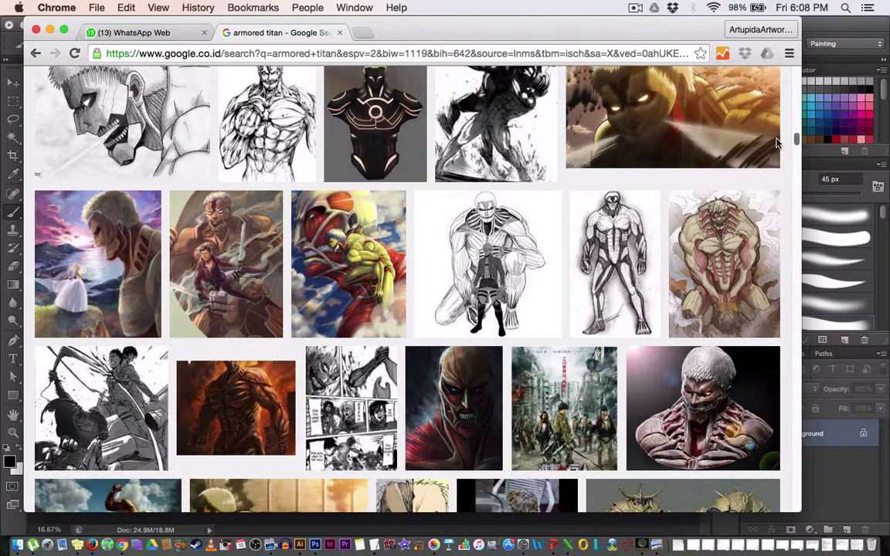
drag(777, 142, 775, 167)
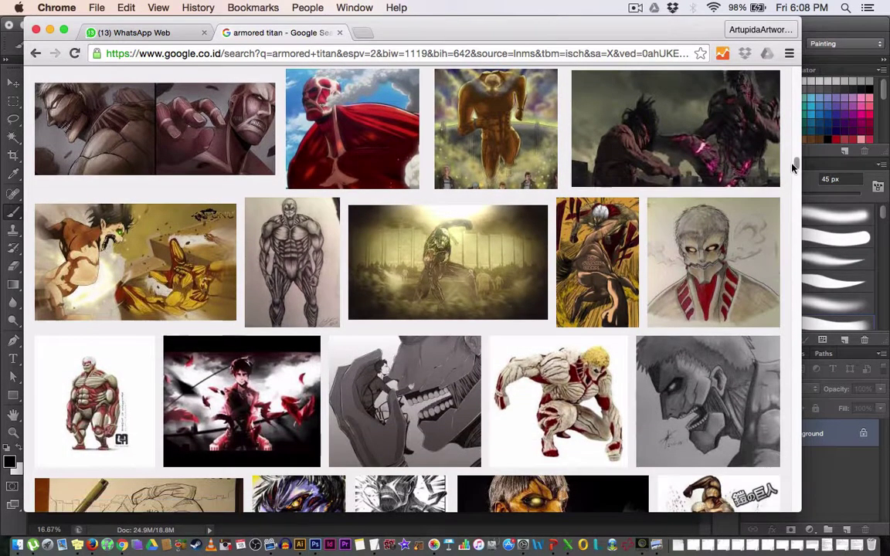
scroll(794, 168, down, 6)
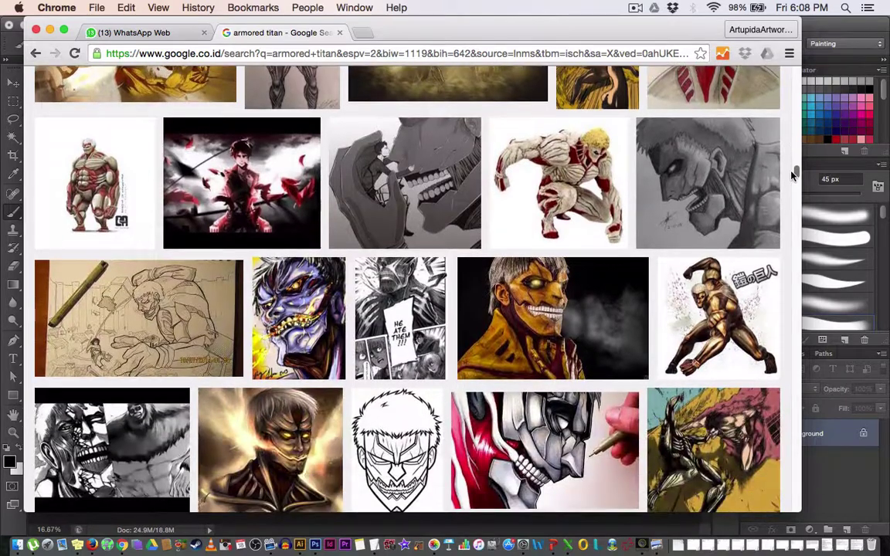
drag(794, 175, 770, 246)
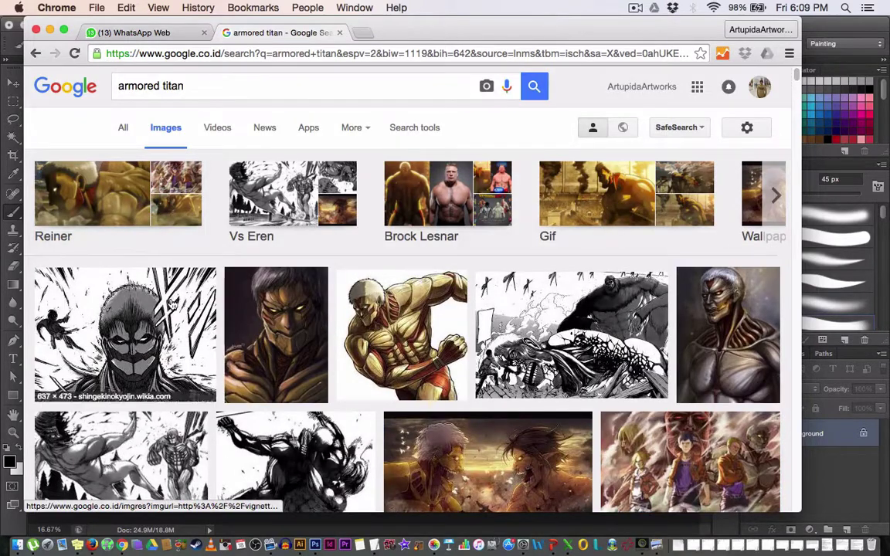
mouse_move(794, 75)
mouse_down()
mouse_move(786, 103)
mouse_move(784, 74)
mouse_up()
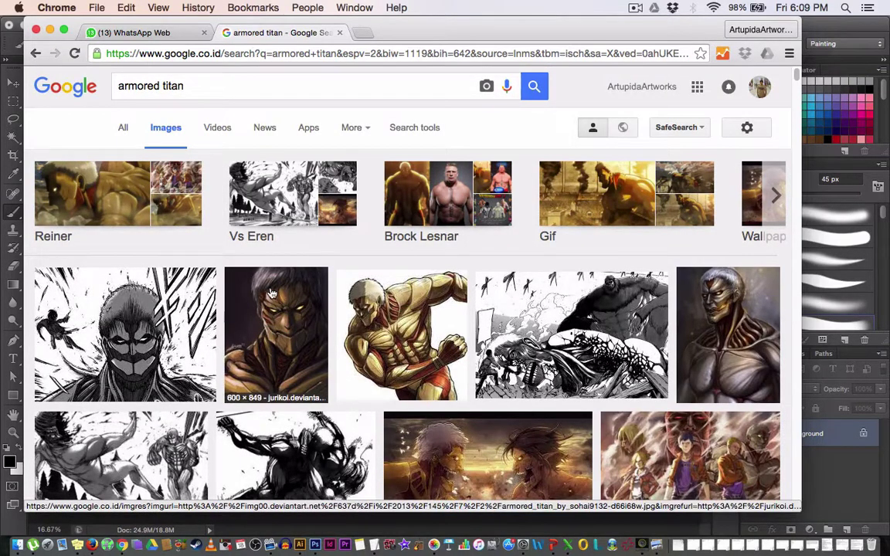
Enlarge the results page to 150%, restore its normal size and examine the first rows of armored titan pictures.
key(super+plus)
key(super+plus)
key(super+plus)
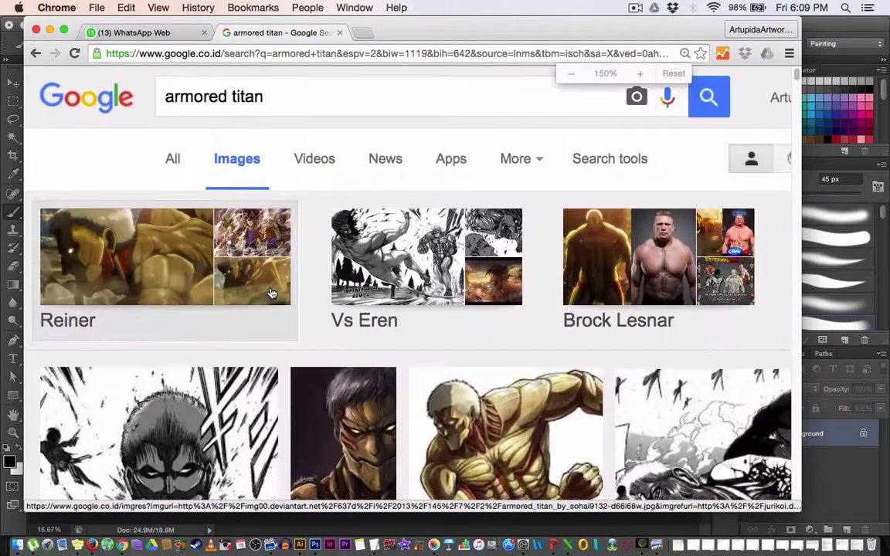
scroll(278, 313, down, 3)
scroll(279, 313, up, 1)
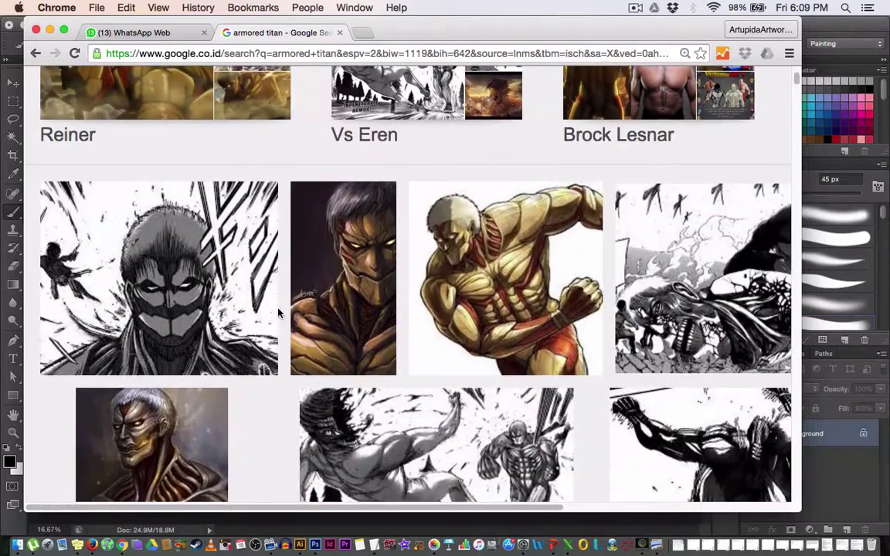
key(super+0)
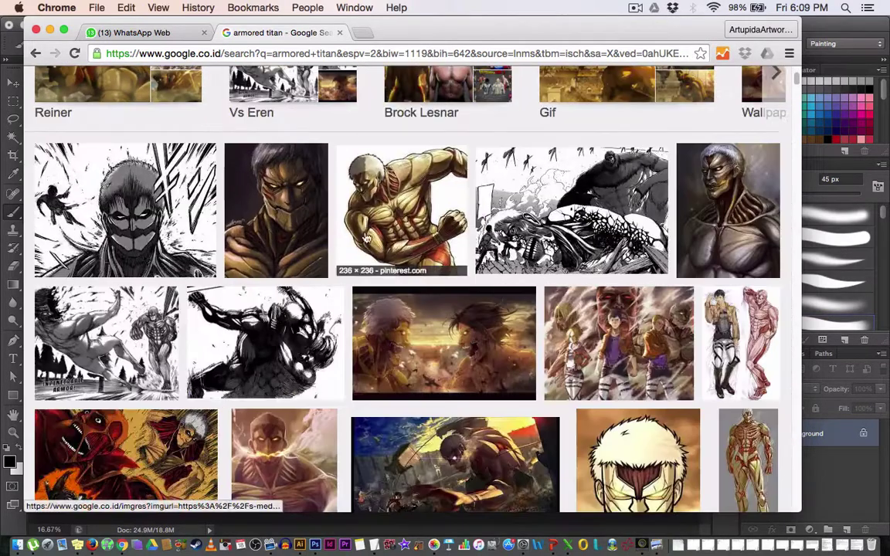
drag(368, 286, 324, 255)
scroll(301, 309, down, 1)
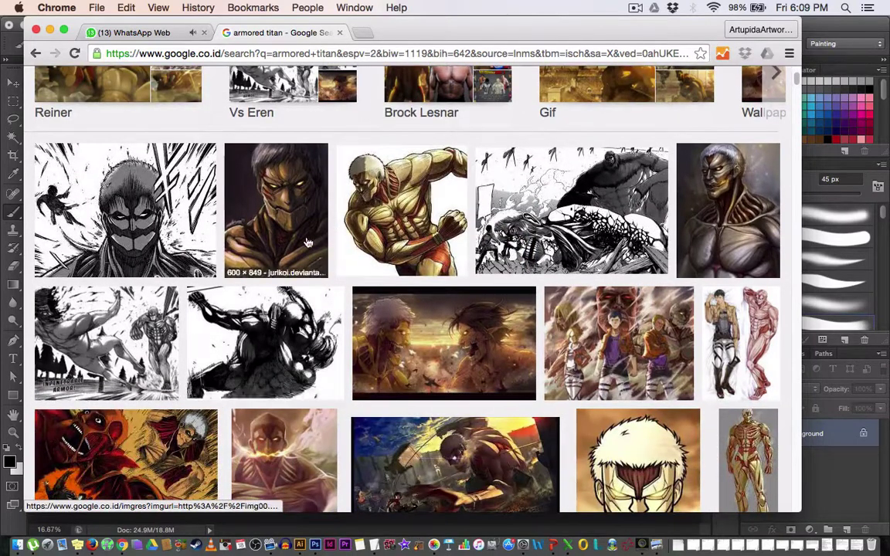
scroll(308, 243, up, 2)
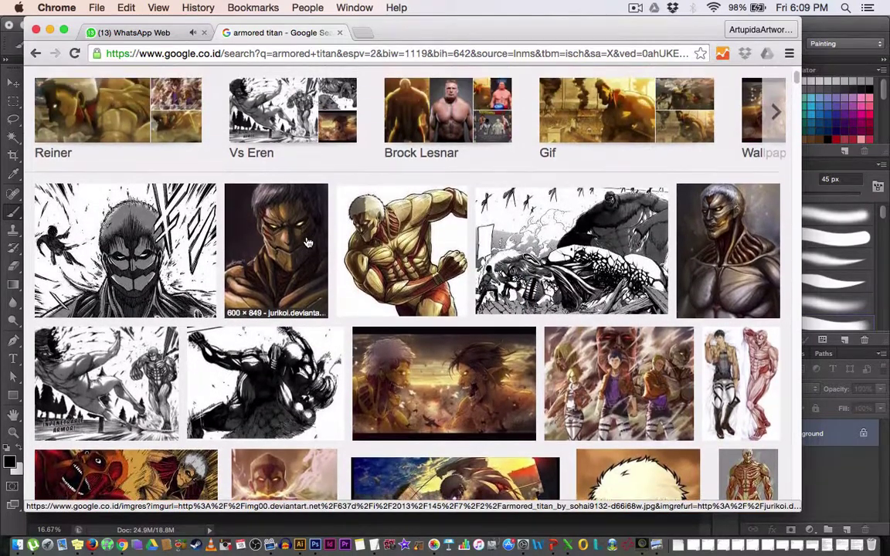
scroll(308, 242, down, 3)
scroll(292, 173, up, 1)
scroll(291, 174, down, 1)
scroll(291, 174, up, 2)
scroll(291, 174, down, 2)
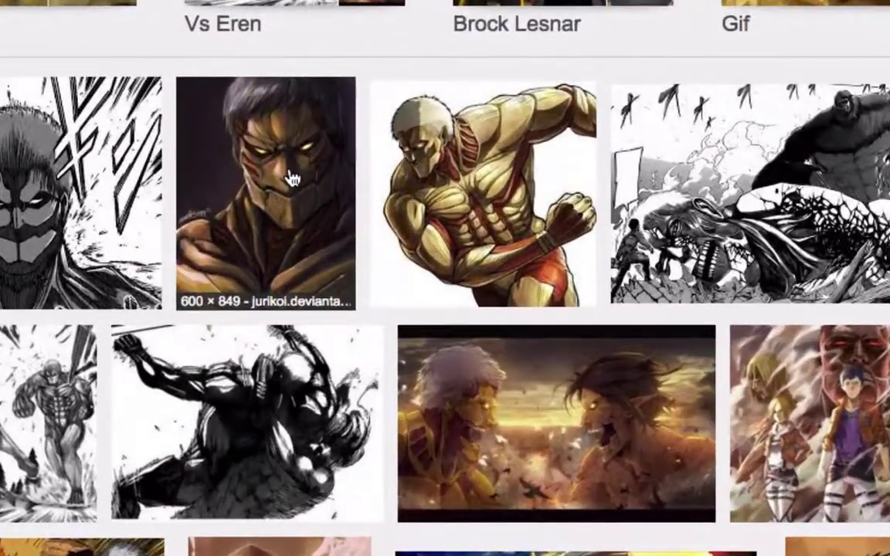
Go back to the general search results, reopen the image results and look through more armored titan pictures.
key(super+Left)
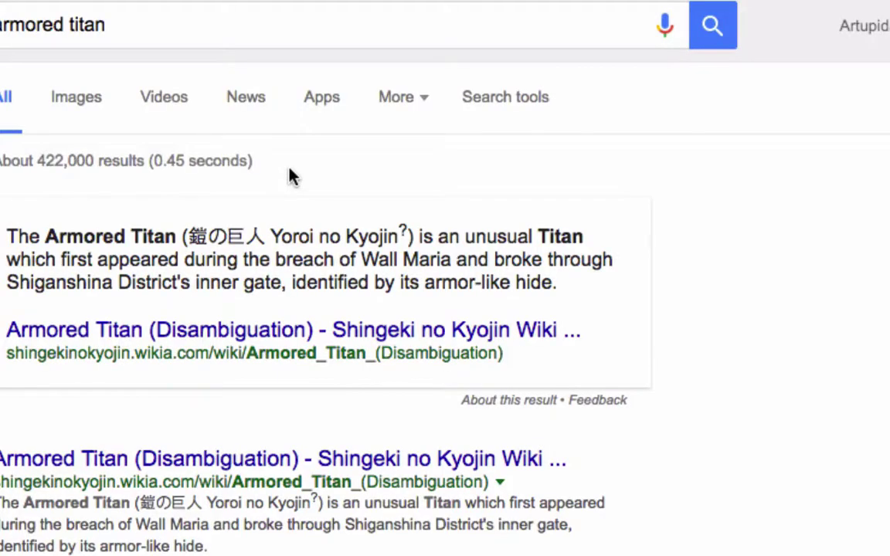
click(86, 115)
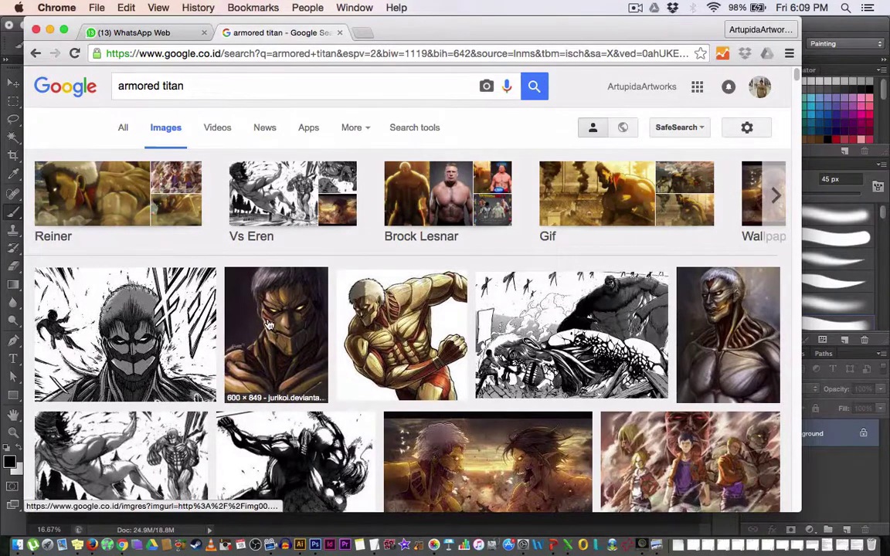
scroll(269, 325, down, 3)
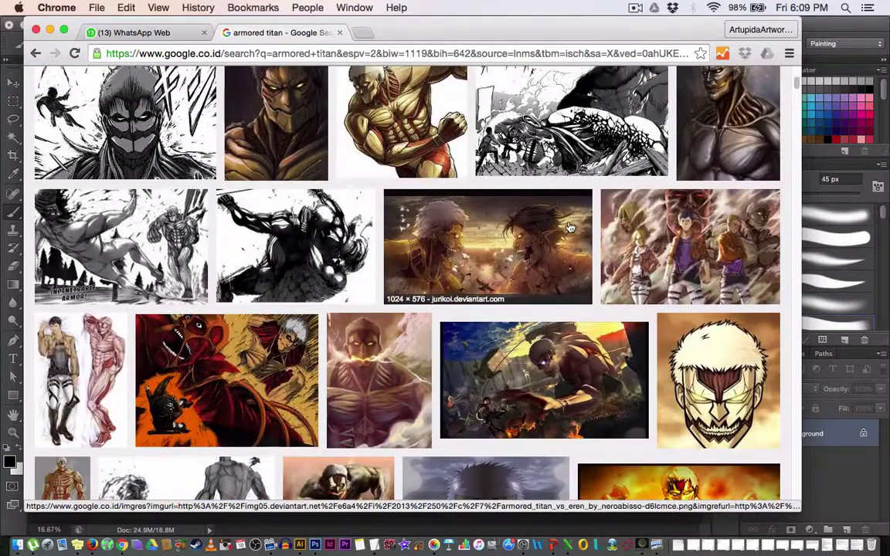
scroll(738, 157, up, 2)
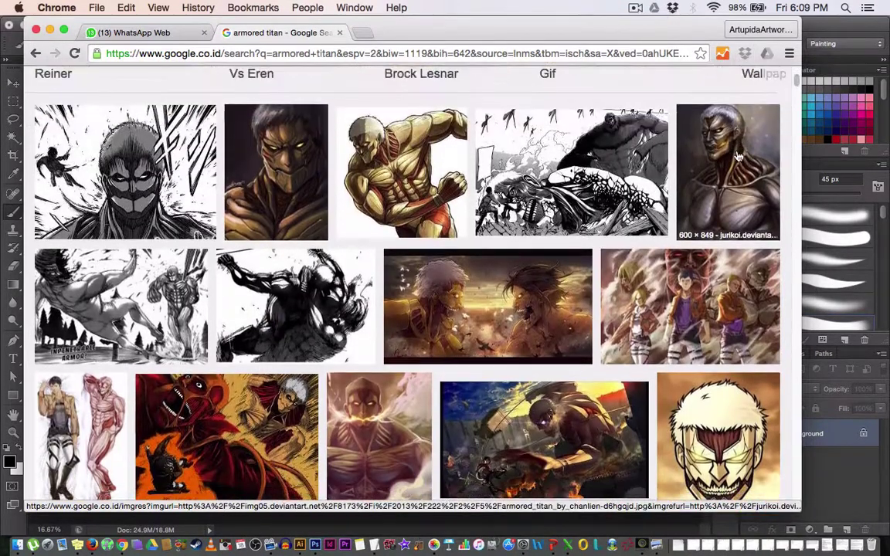
scroll(738, 157, down, 10)
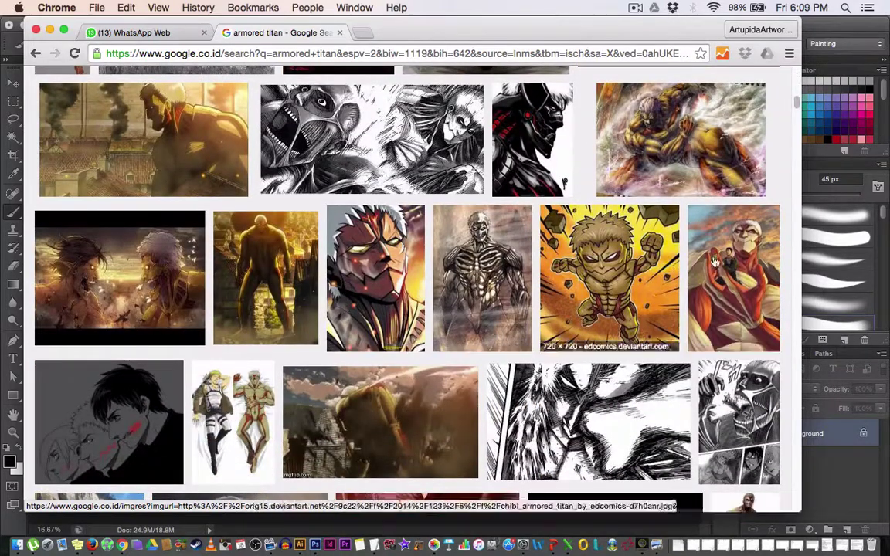
scroll(562, 375, down, 2)
scroll(562, 374, down, 10)
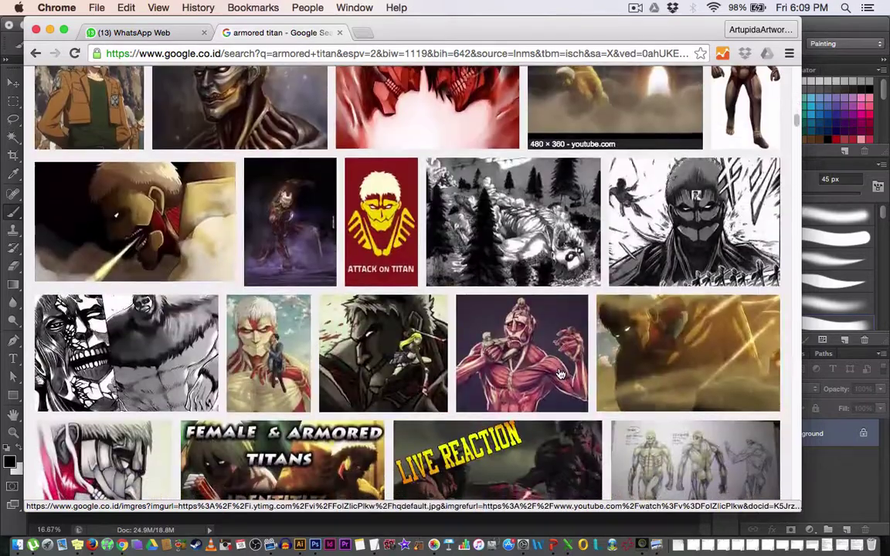
Look through further rows of armored titan image results for reference pictures and return to the beginning.
scroll(562, 375, down, 8)
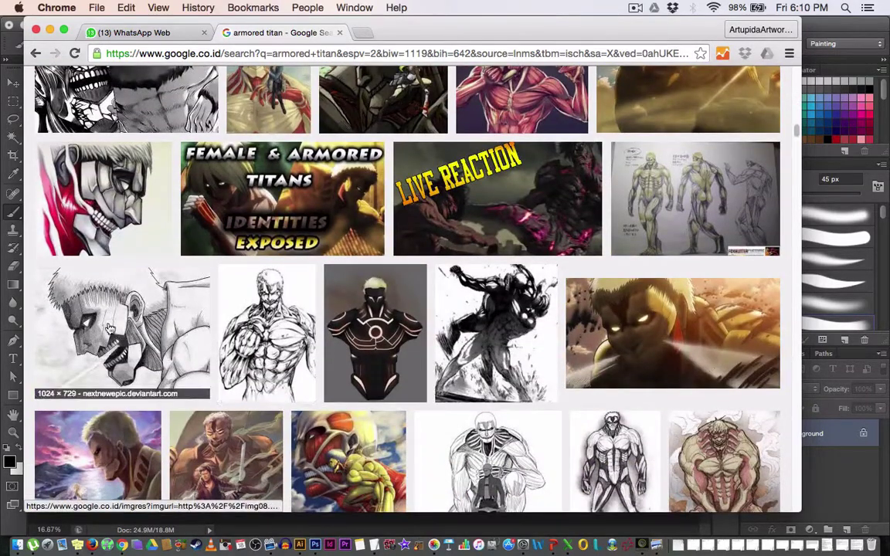
scroll(108, 337, down, 6)
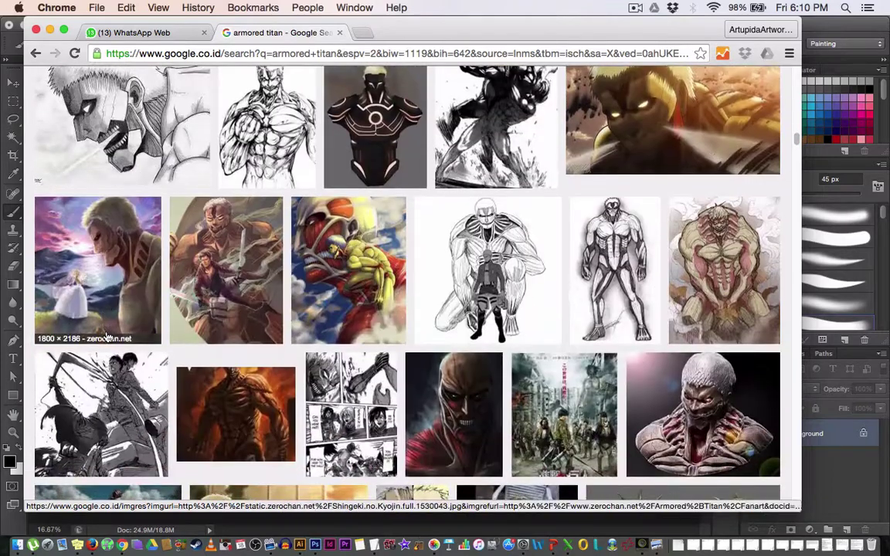
scroll(376, 263, down, 7)
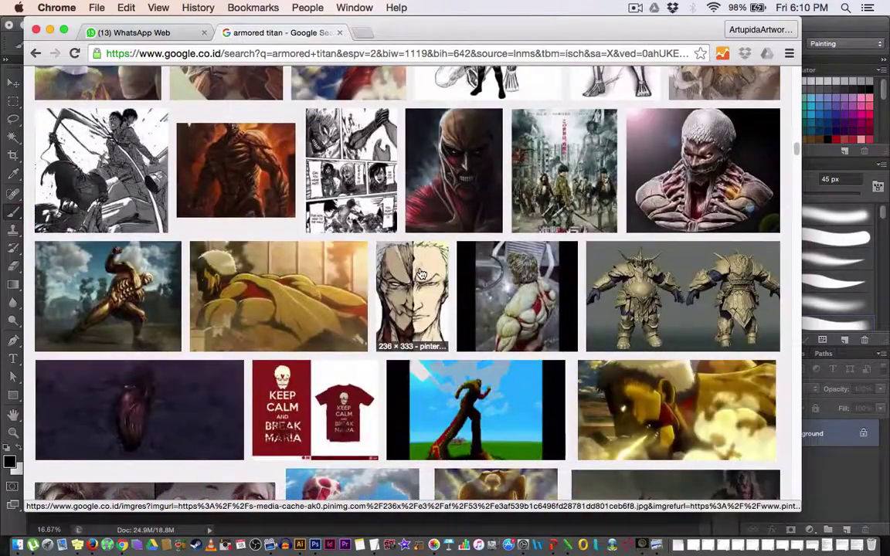
scroll(421, 274, down, 9)
scroll(421, 272, down, 10)
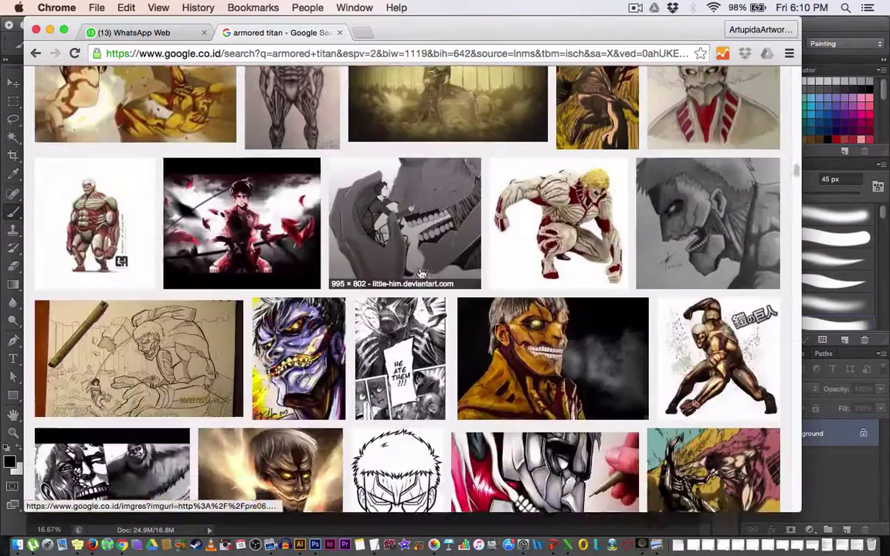
scroll(421, 273, down, 6)
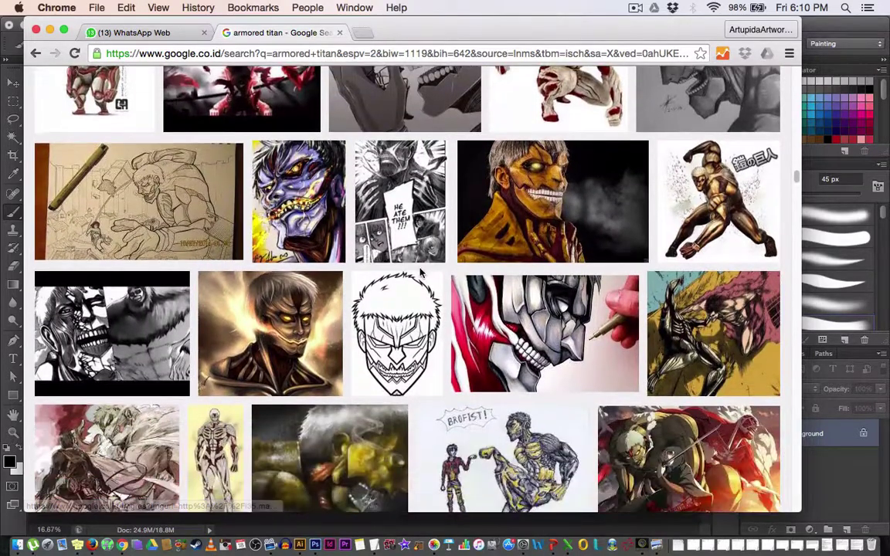
scroll(421, 274, down, 18)
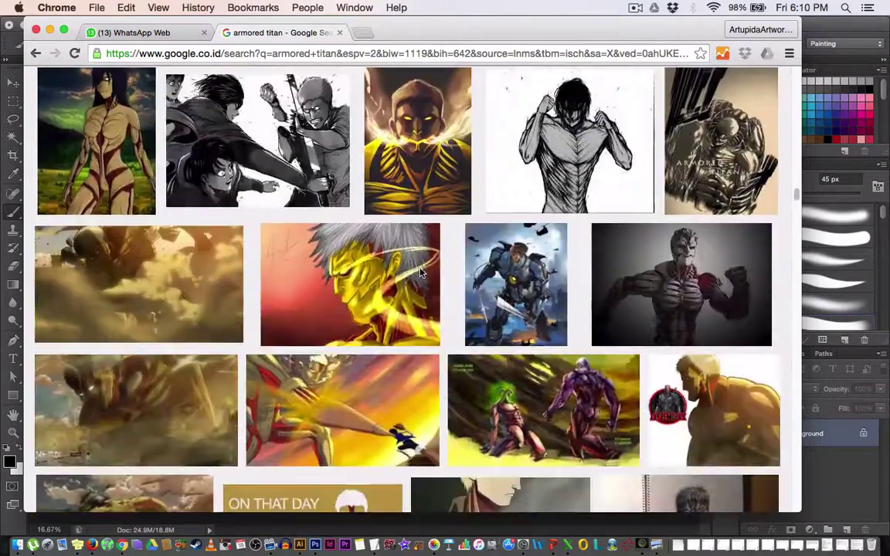
scroll(421, 273, down, 8)
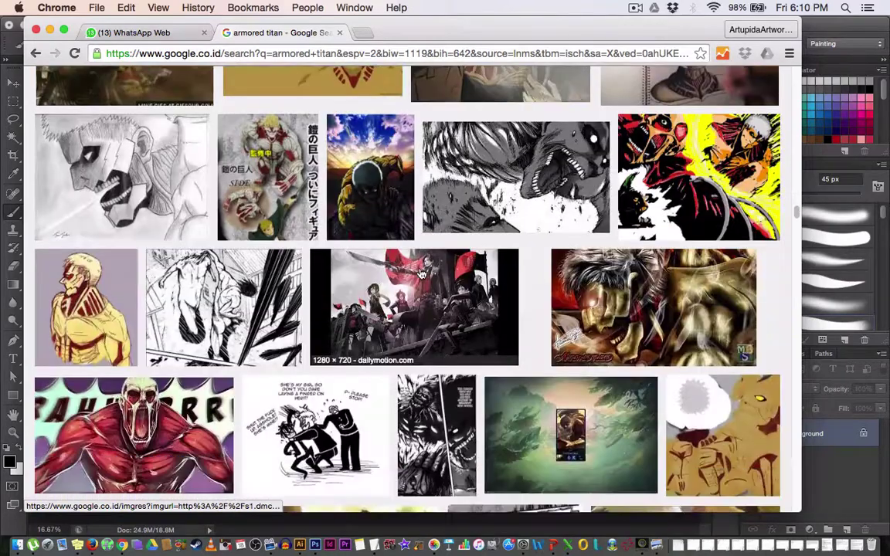
scroll(421, 274, down, 11)
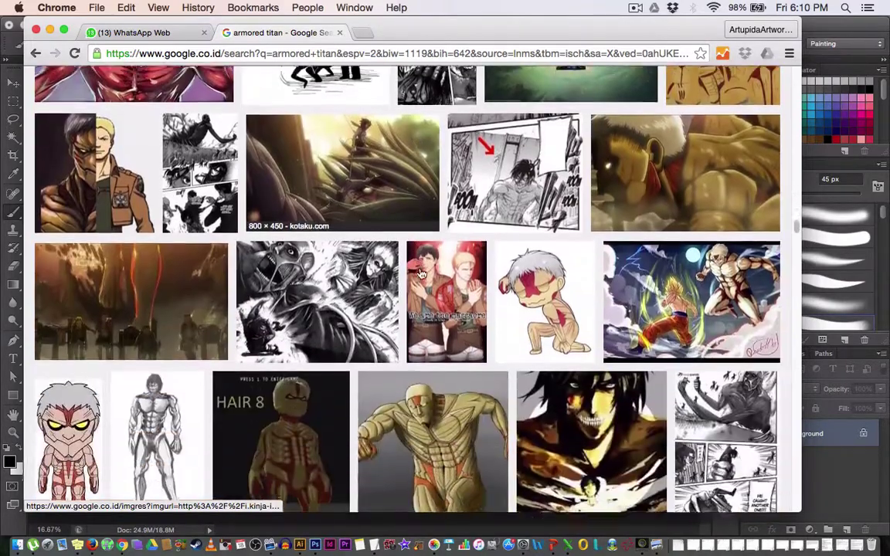
scroll(421, 273, down, 4)
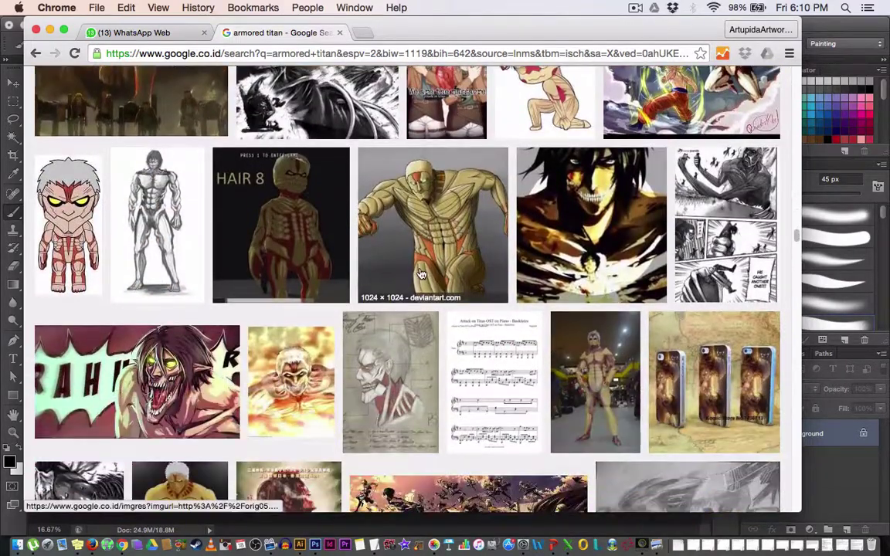
scroll(421, 273, down, 5)
scroll(421, 274, down, 11)
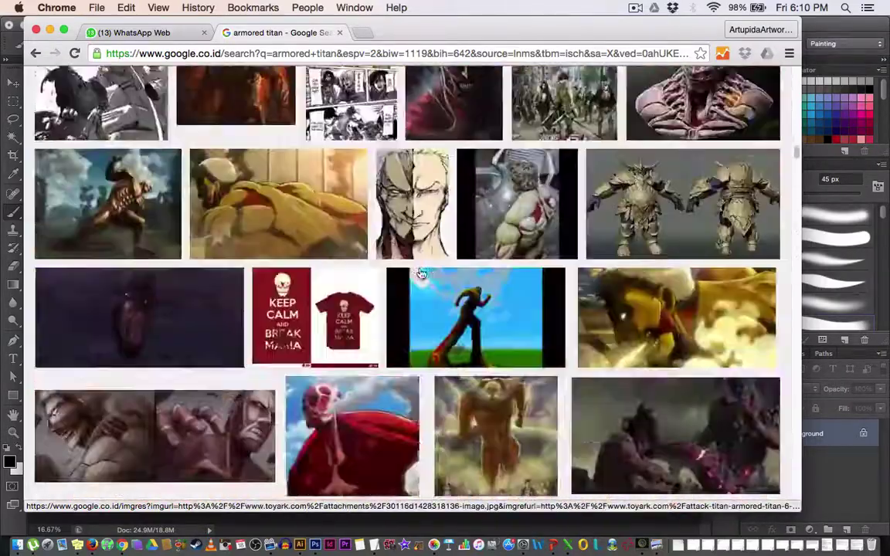
scroll(421, 274, up, 20)
click(320, 51)
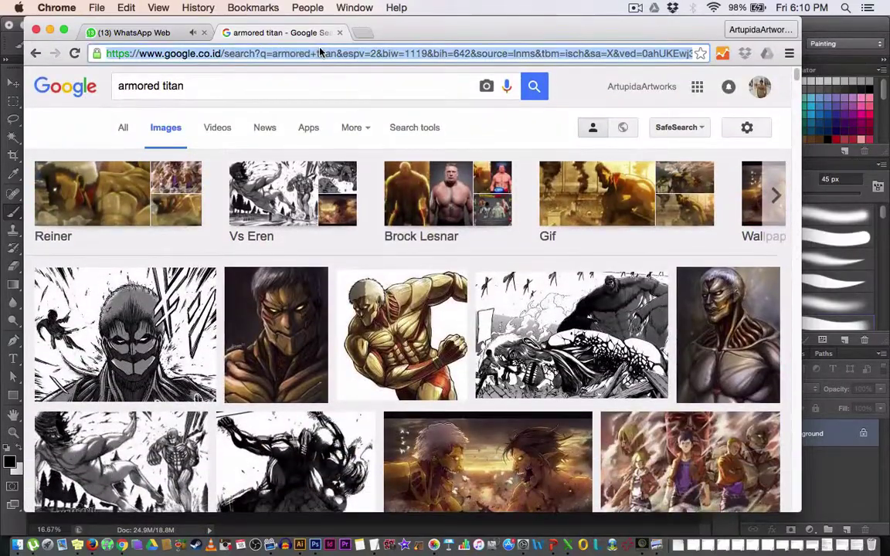
text(www.youtube.com)
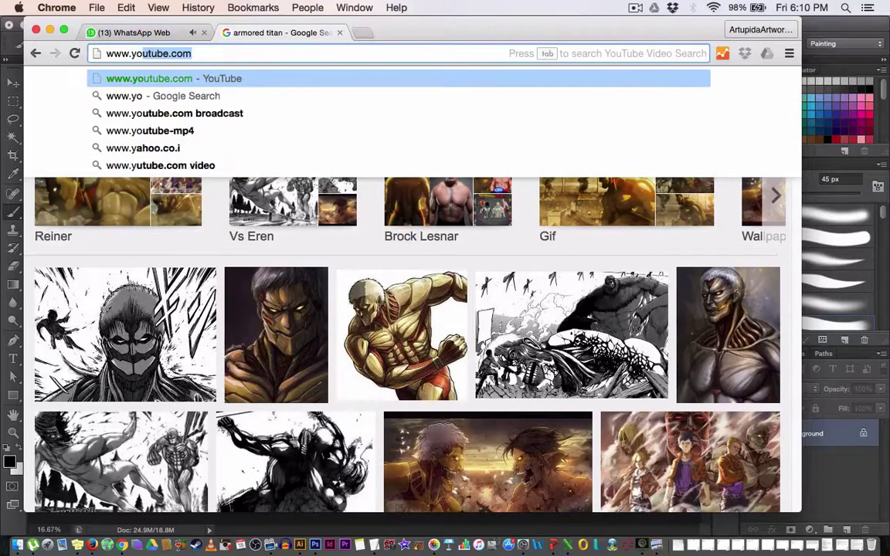
key(Return)
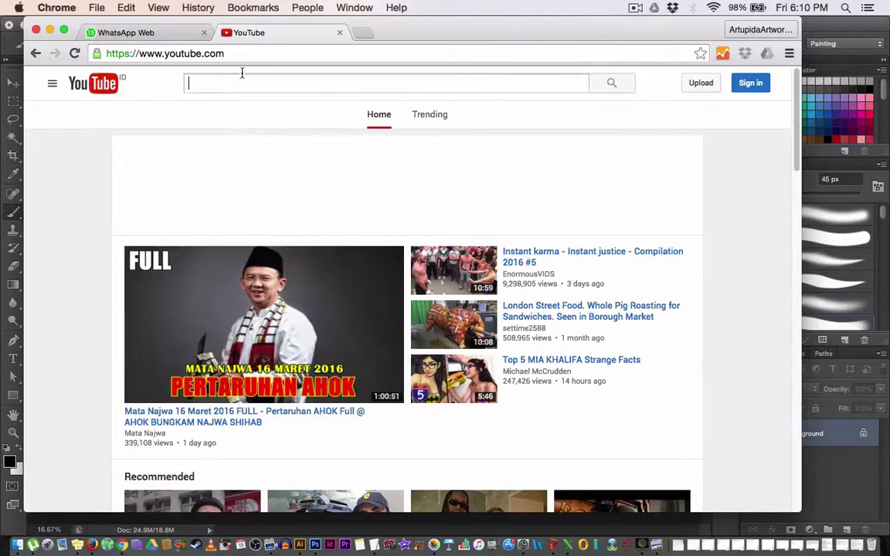
text(armor)
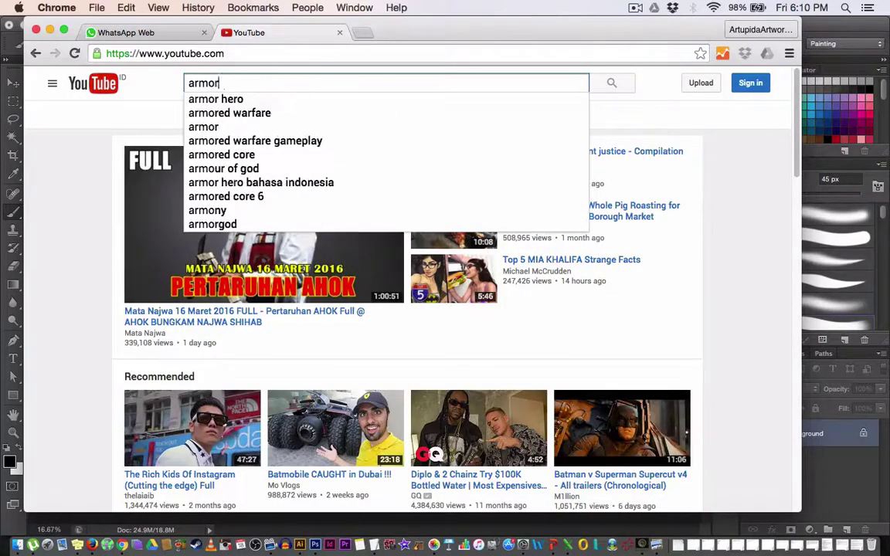
text(ed tita)
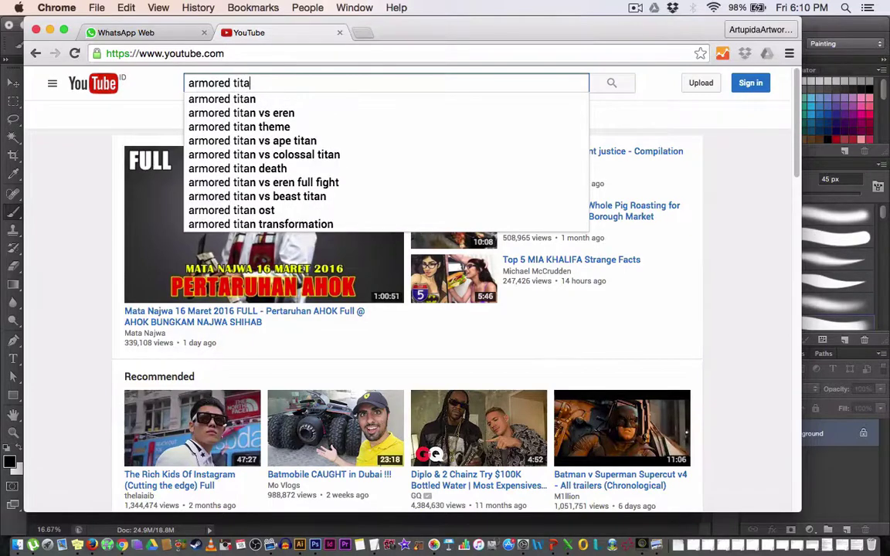
click(231, 99)
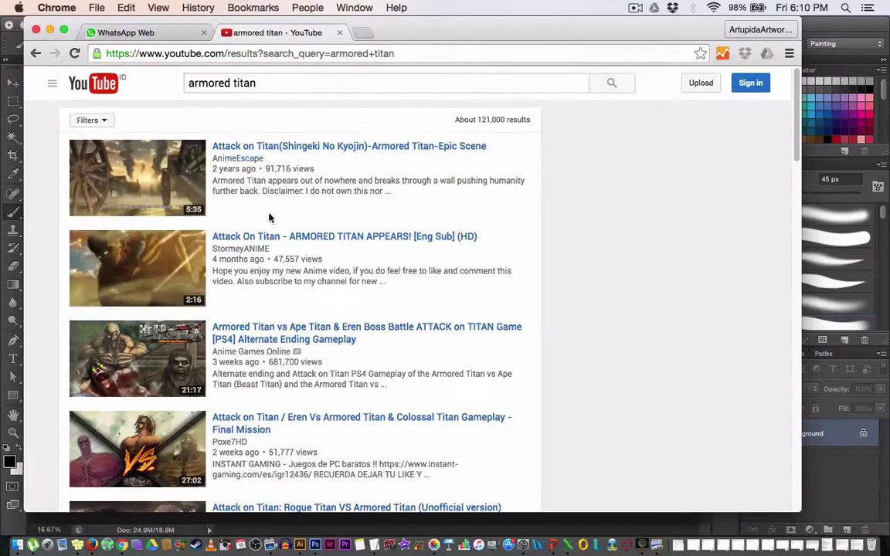
Play the video "Attack On Titan - ARMORED TITAN APPEARS! [Eng Sub] (HD)", skip past its opening and lower the volume.
click(267, 238)
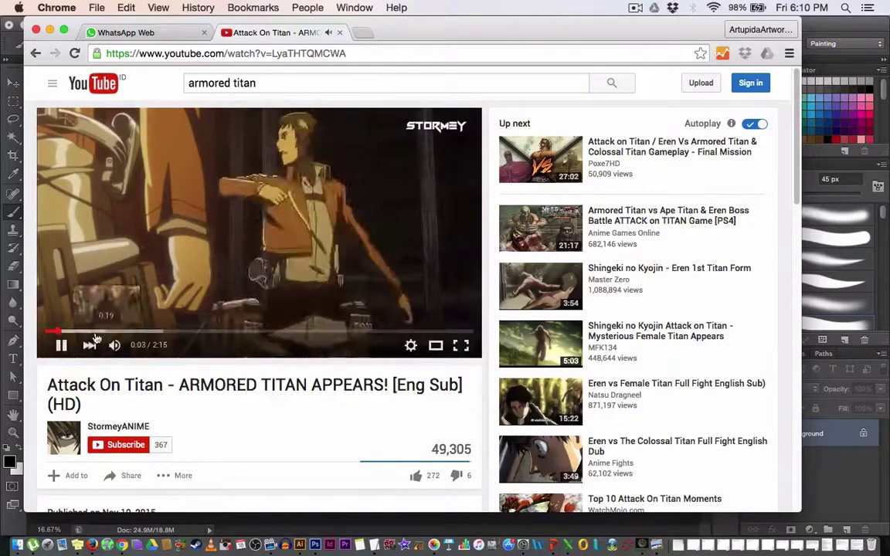
click(89, 333)
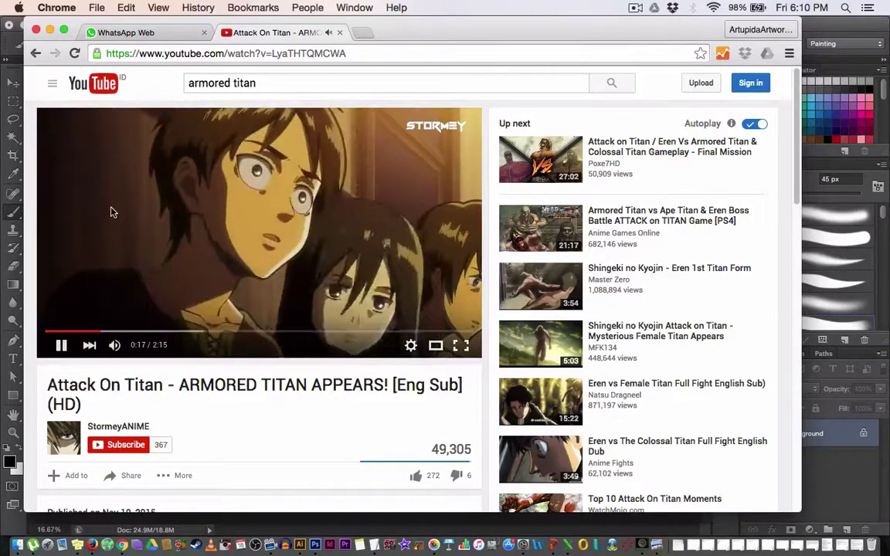
key(XF86AudioLowerVolume)
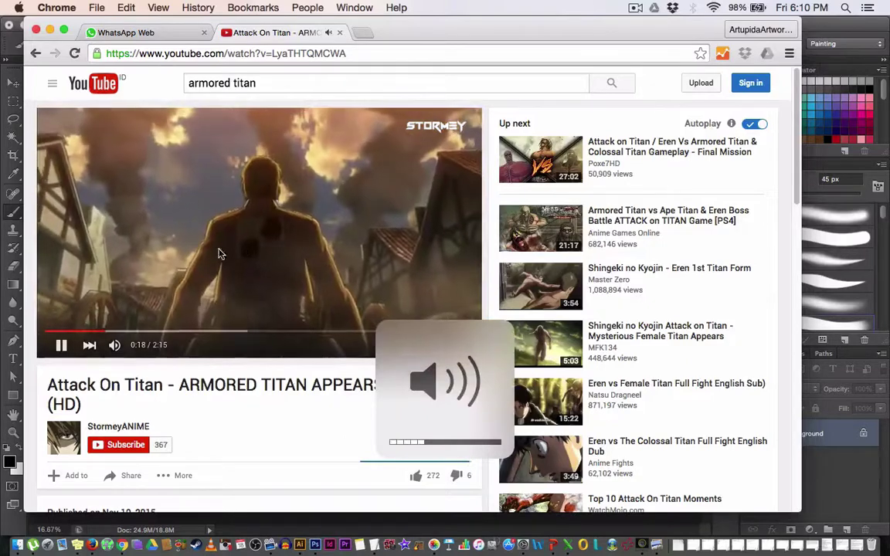
Jump to the Armored Titan's first appearance and replay the shots between about 0:26 and 0:36 to study its body.
click(164, 332)
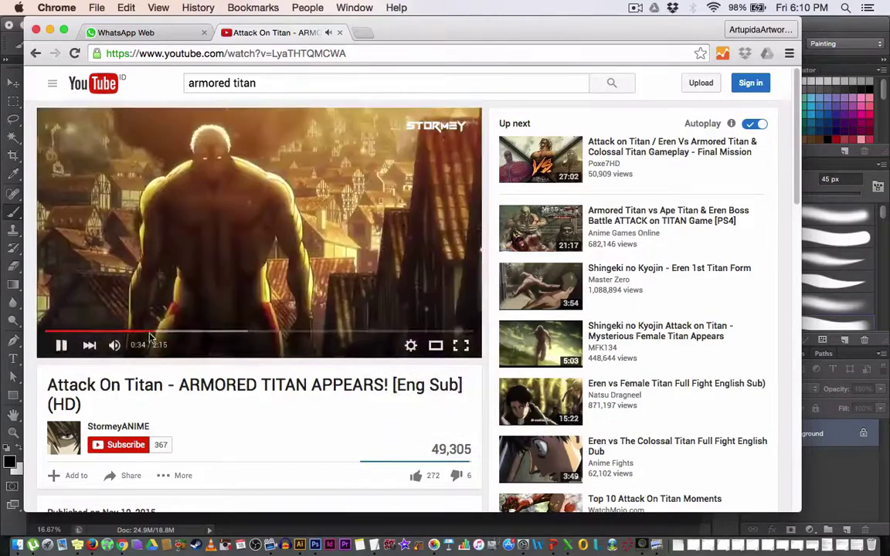
click(151, 333)
click(136, 333)
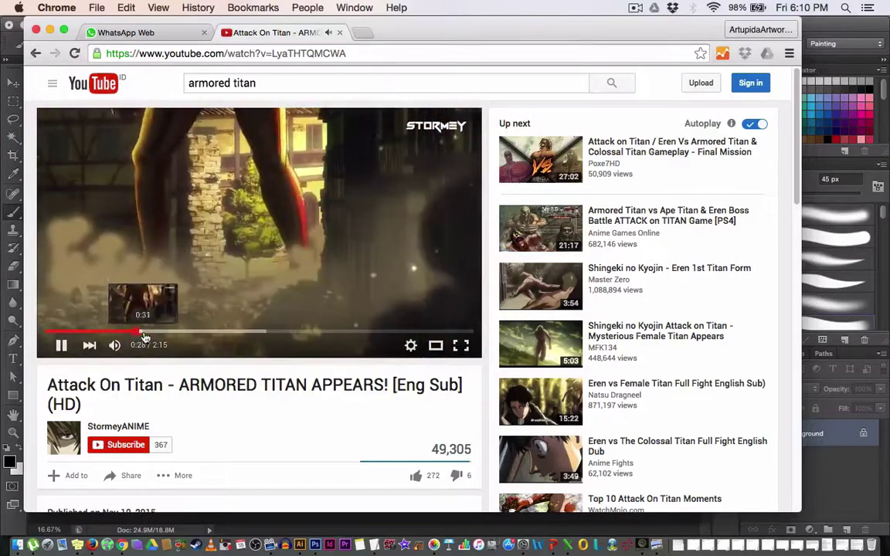
click(129, 333)
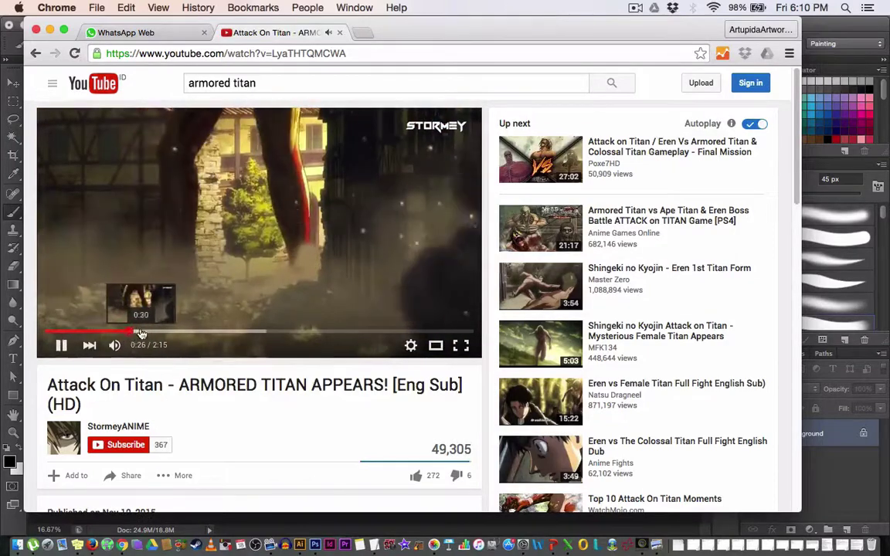
click(125, 333)
drag(125, 333, 125, 333)
click(149, 333)
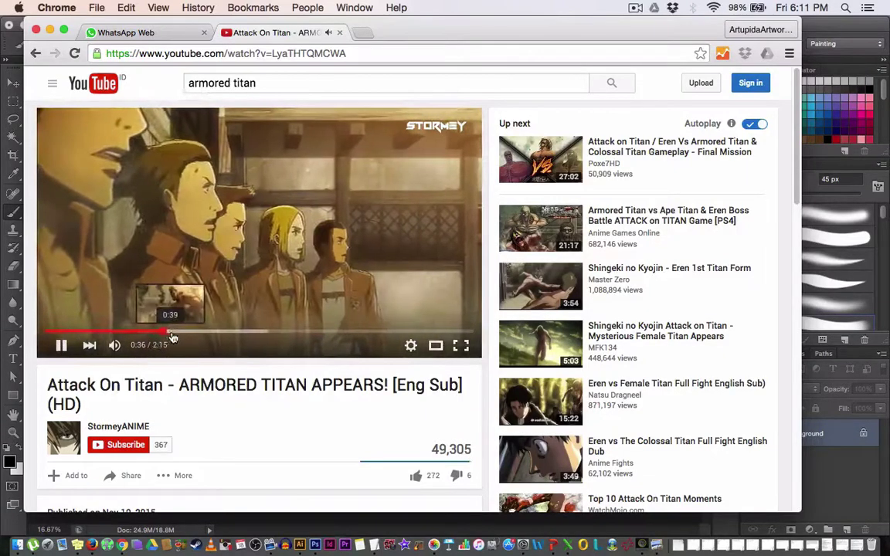
Find the side view of the titan's head and shoulders and pause the video at 0:39.
click(174, 333)
click(165, 334)
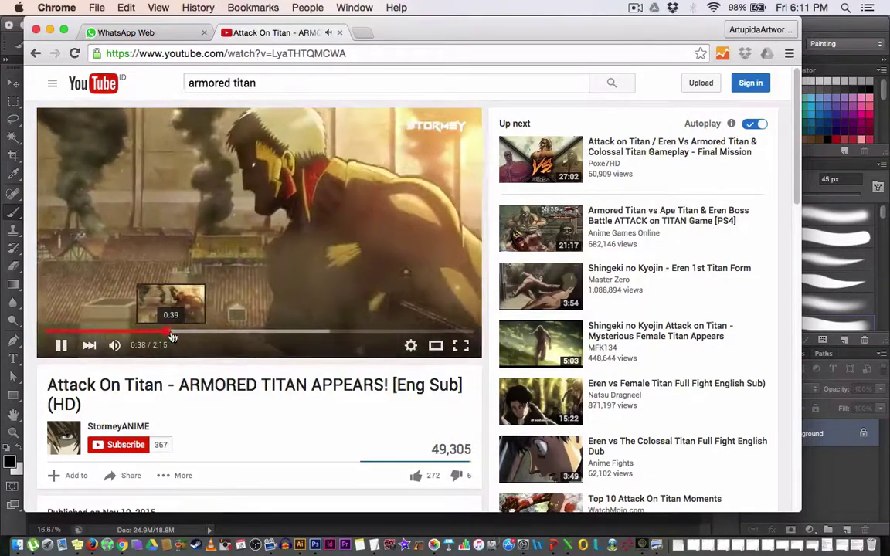
click(308, 187)
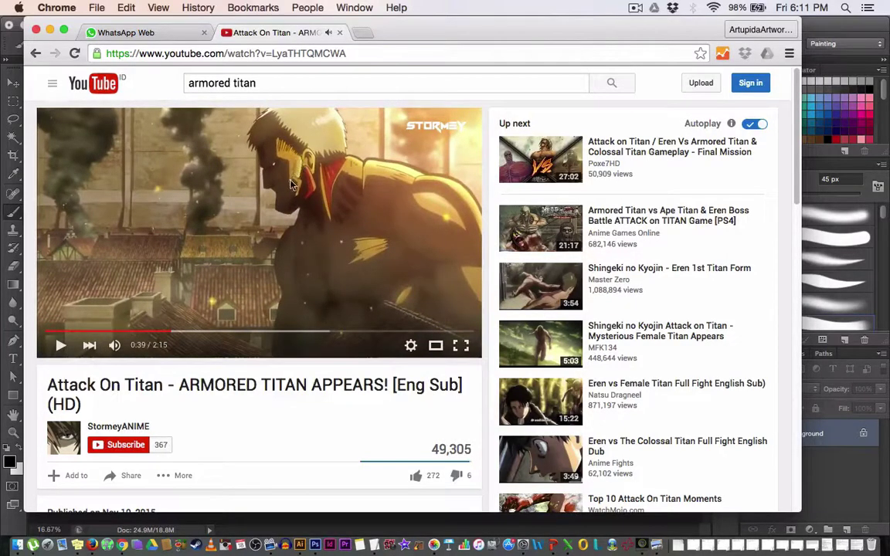
Scrub through the rest of the video, pause on the titan's close-up at 2:00 and check the frames at 2:03 and 2:09.
click(185, 333)
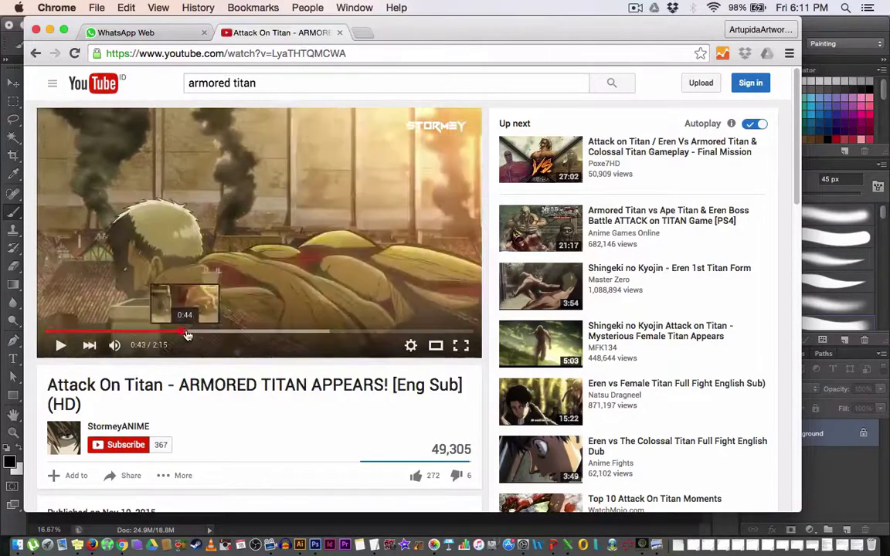
drag(194, 335, 406, 325)
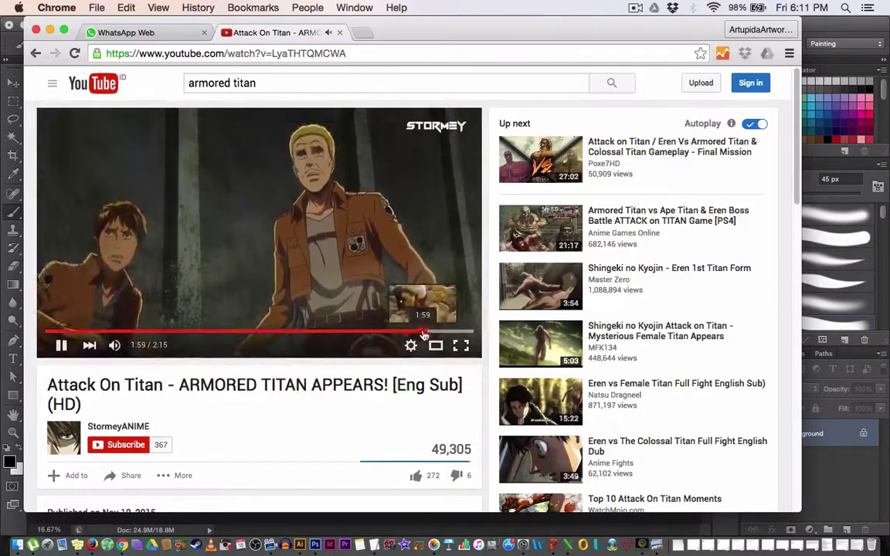
click(424, 332)
click(284, 225)
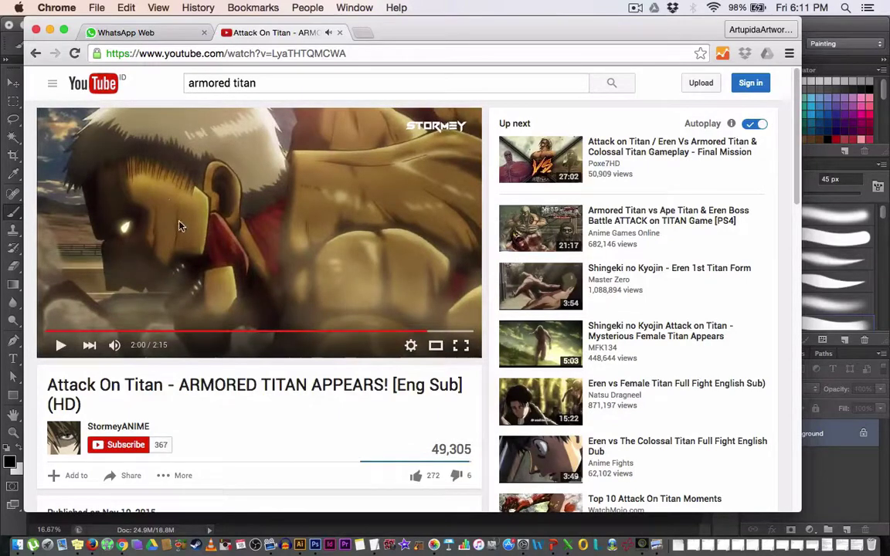
click(436, 332)
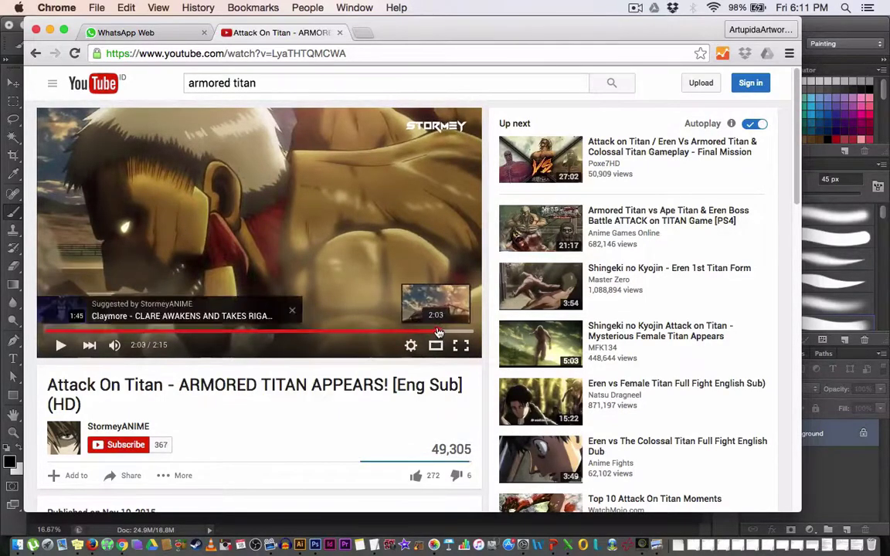
click(454, 332)
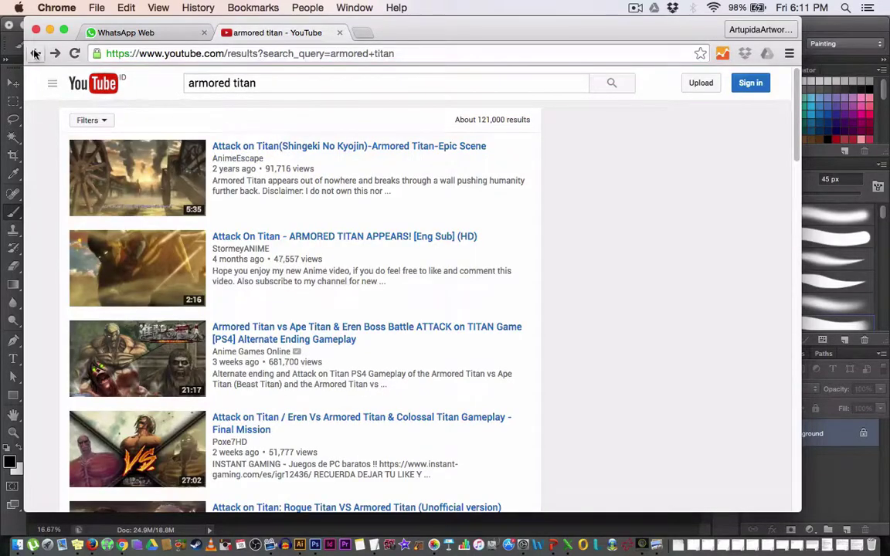
Return from YouTube to the Google image results for armored titan and look through the reference pictures again.
right_click(35, 53)
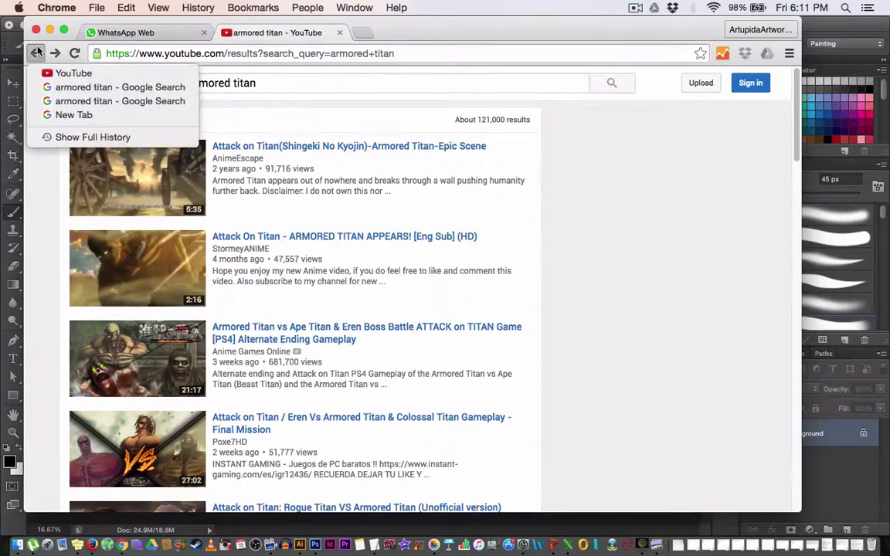
click(69, 72)
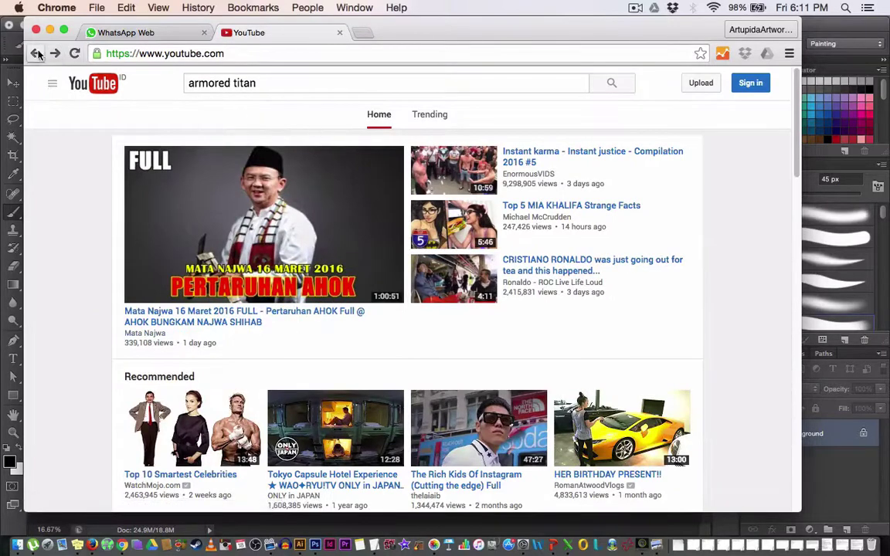
right_click(36, 54)
click(34, 52)
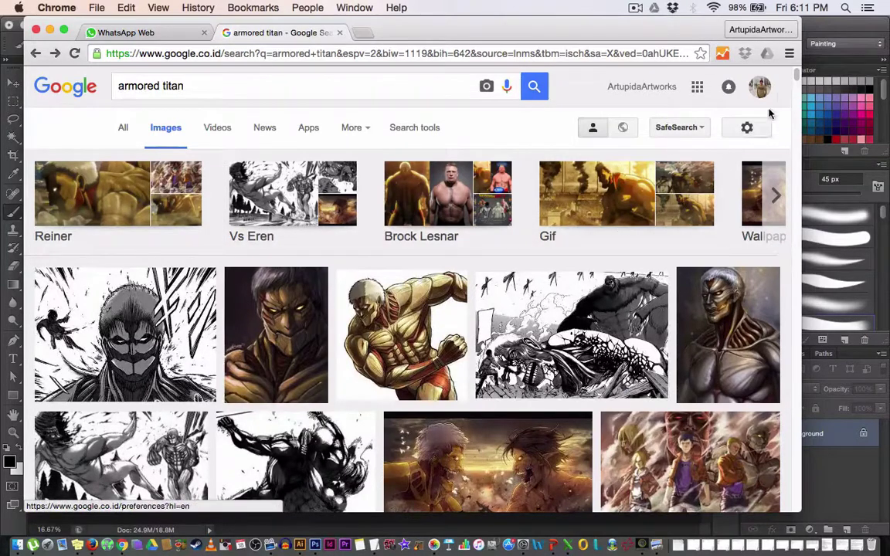
drag(794, 75, 779, 122)
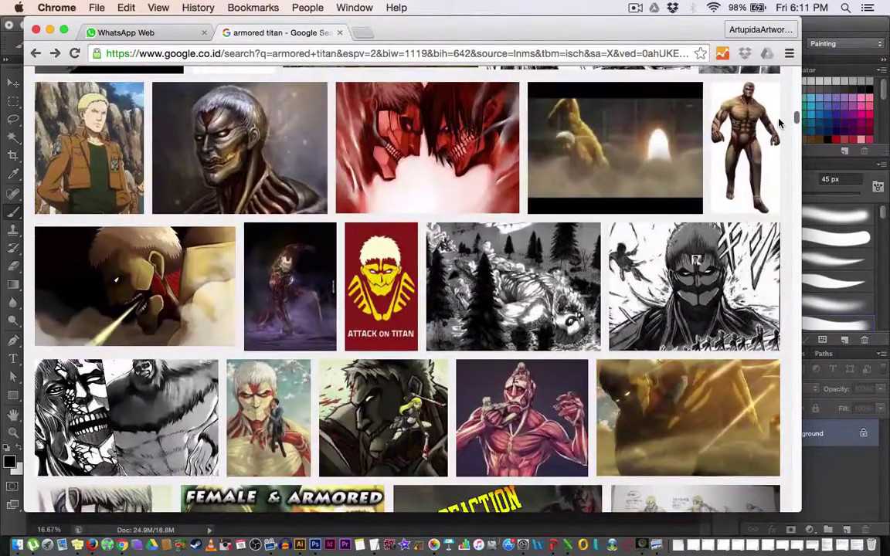
scroll(699, 112, down, 5)
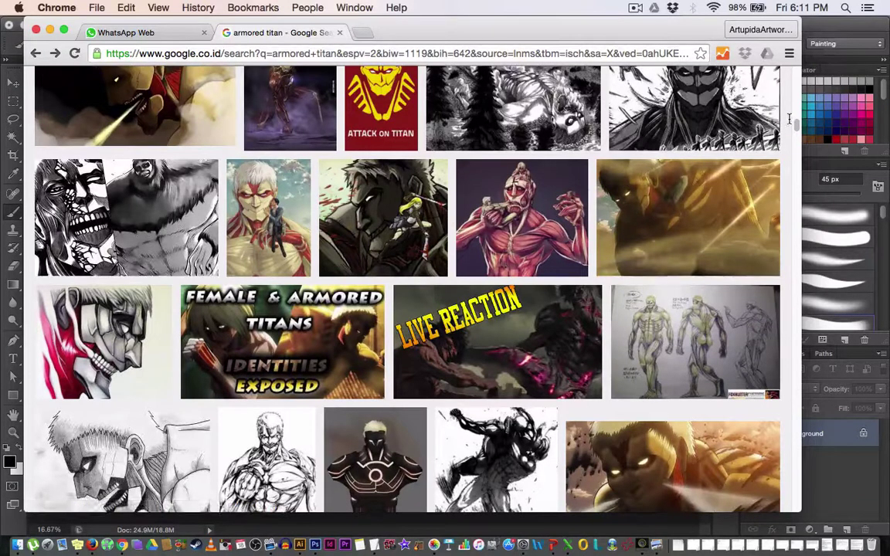
drag(789, 122, 787, 83)
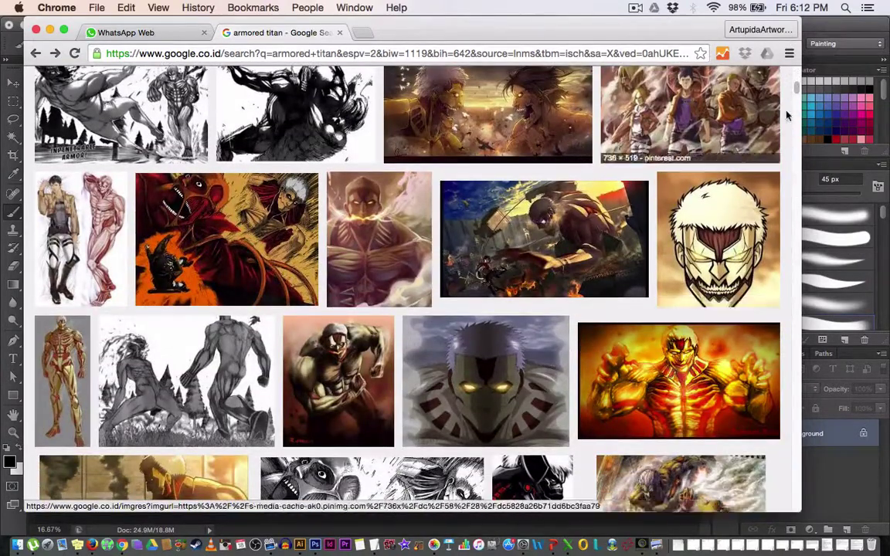
Open three Armored Titan references from the image results in new tabs: the line-art face, the sunset portrait and the blue-sky portrait.
scroll(791, 101, up, 5)
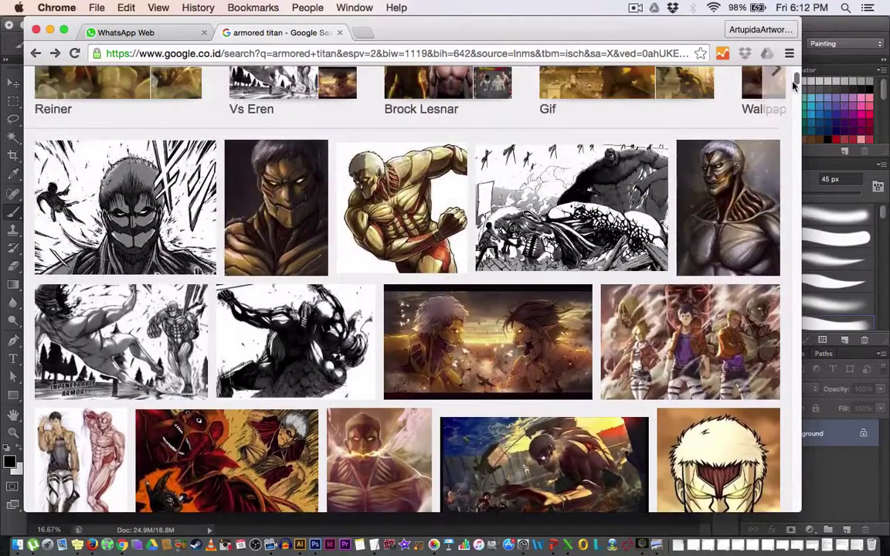
drag(793, 86, 792, 91)
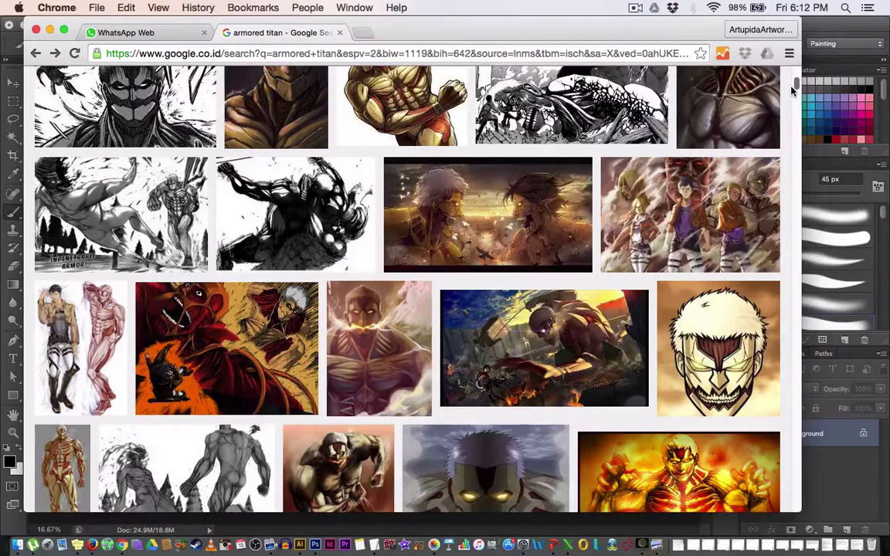
scroll(793, 85, up, 3)
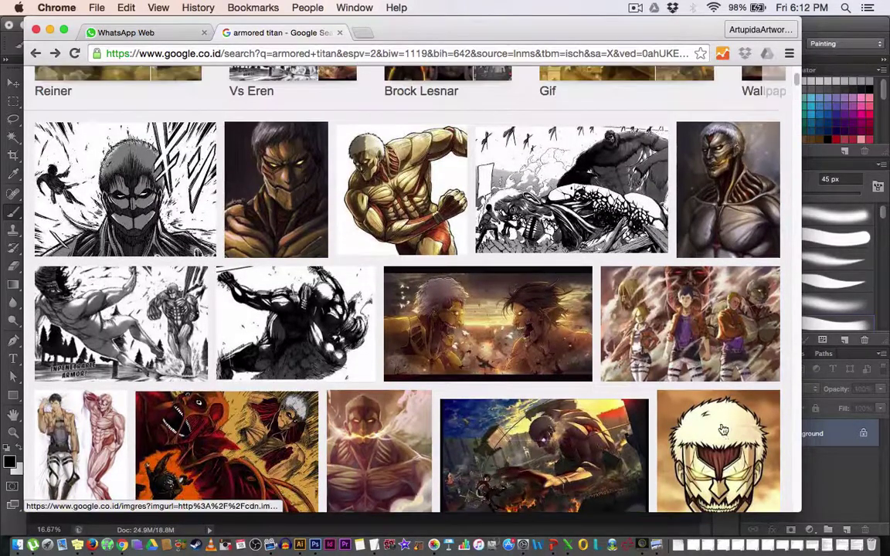
scroll(793, 85, down, 2)
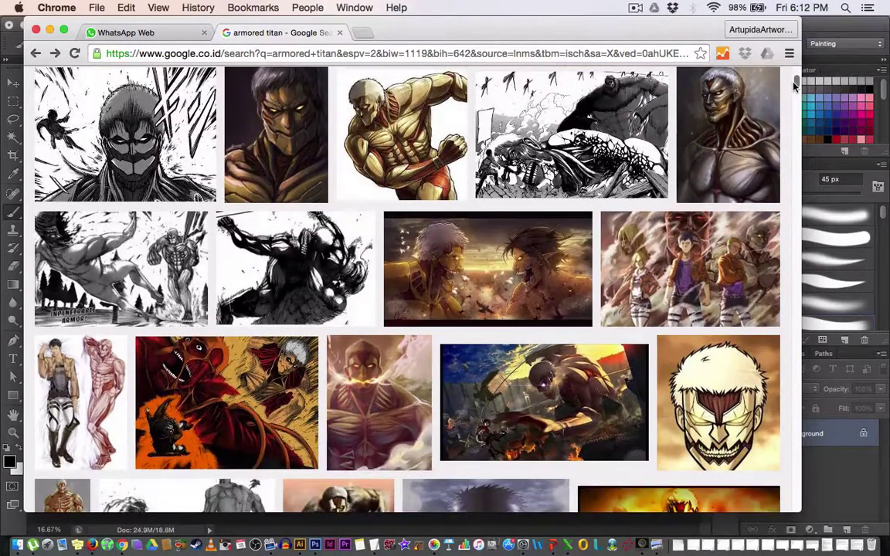
drag(792, 85, 792, 93)
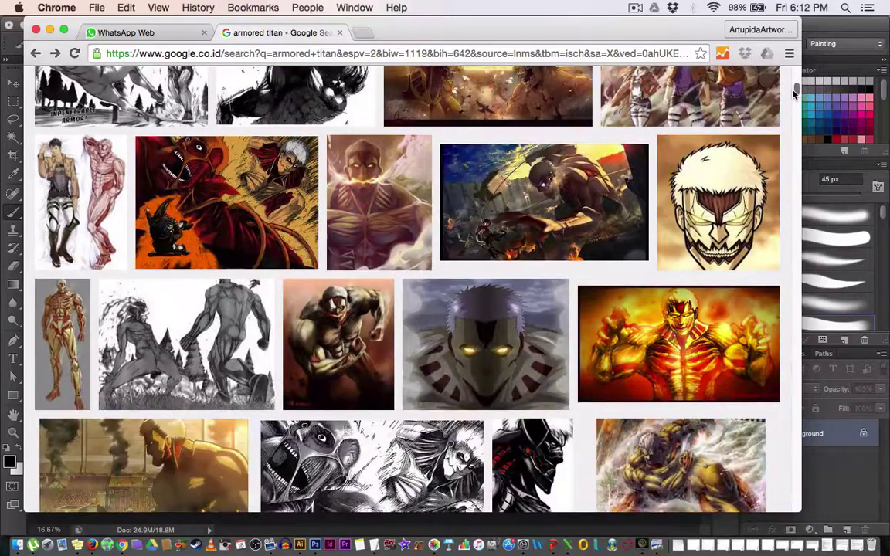
super+click(699, 206)
drag(793, 92, 789, 105)
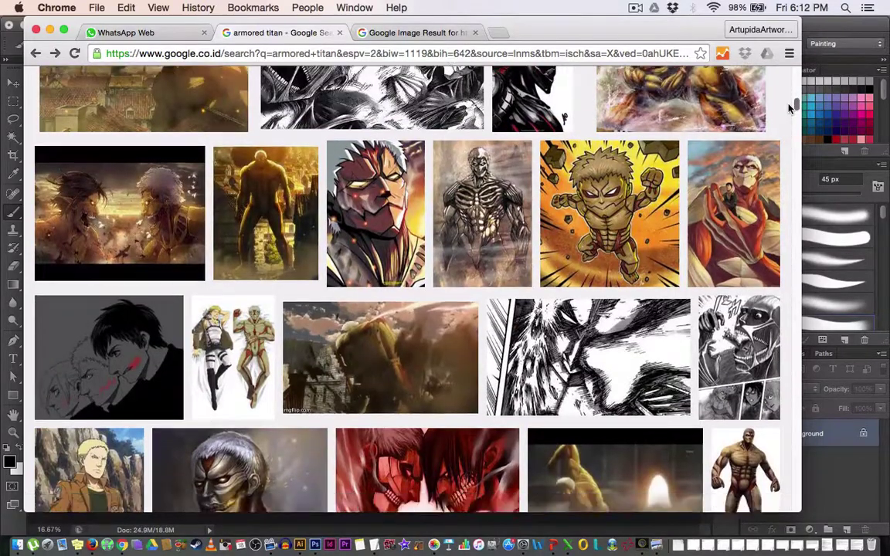
super+click(769, 158)
drag(795, 105, 792, 124)
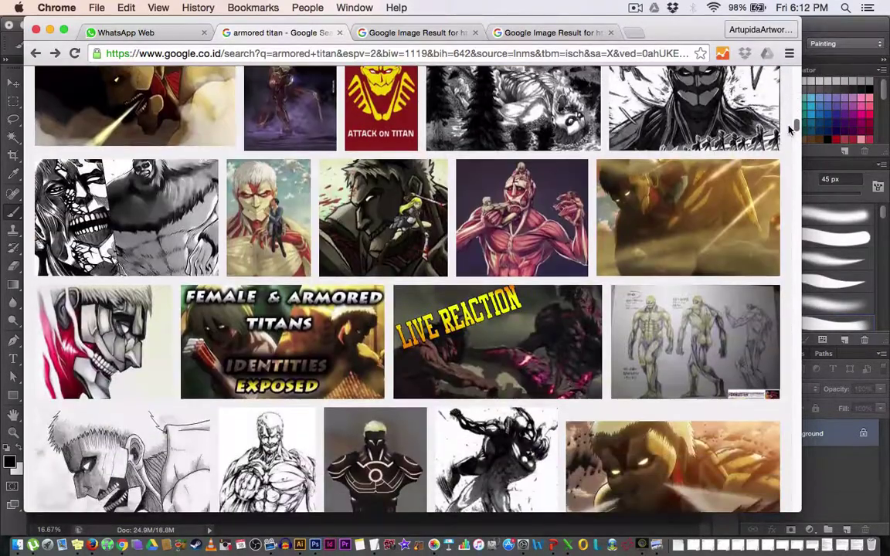
super+click(262, 218)
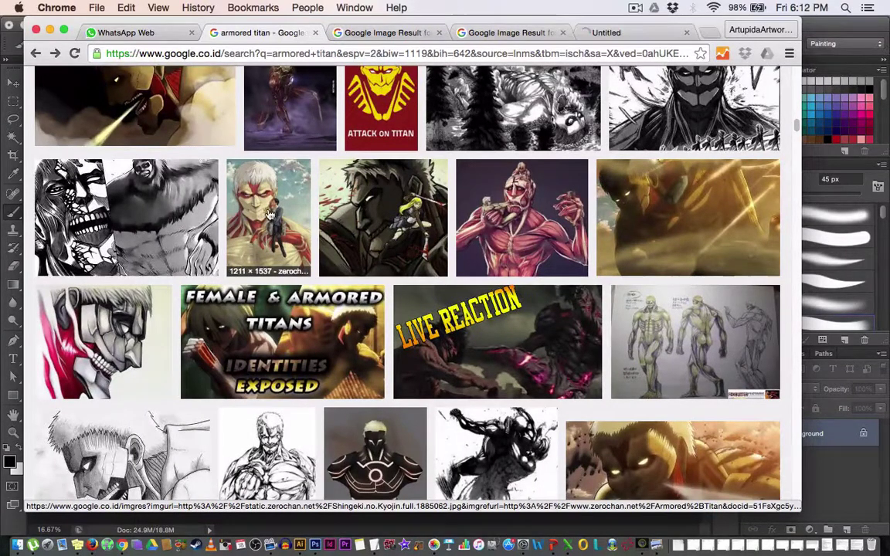
Copy the line-art titan face into the Photoshop document and place it in the canvas's upper-left corner.
click(360, 33)
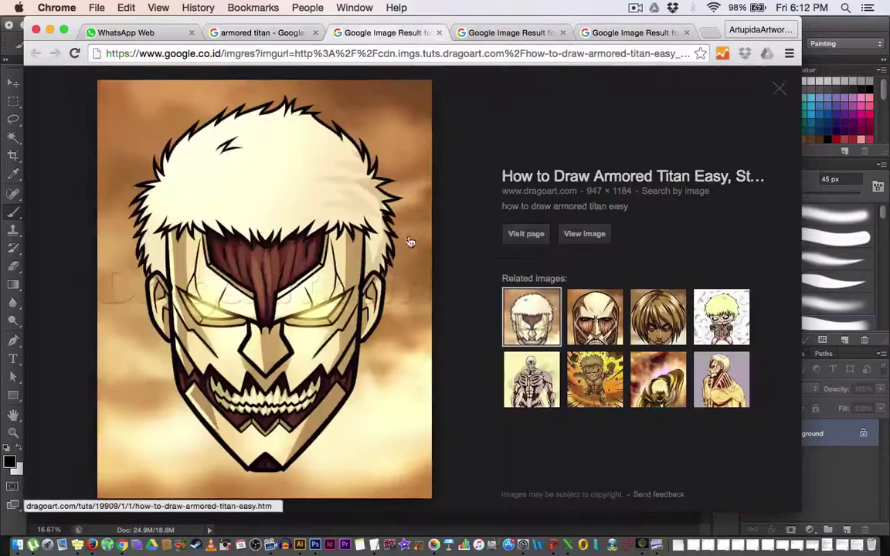
right_click(300, 291)
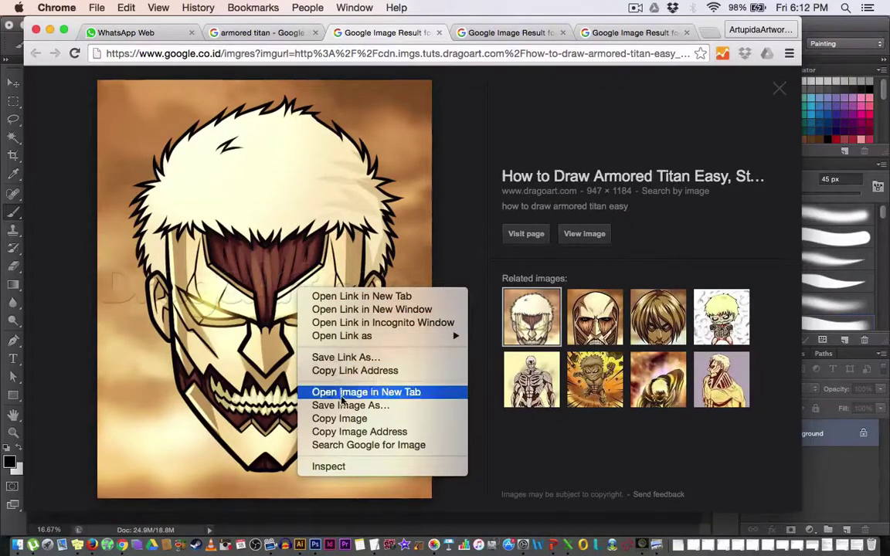
click(348, 419)
key(super+Tab)
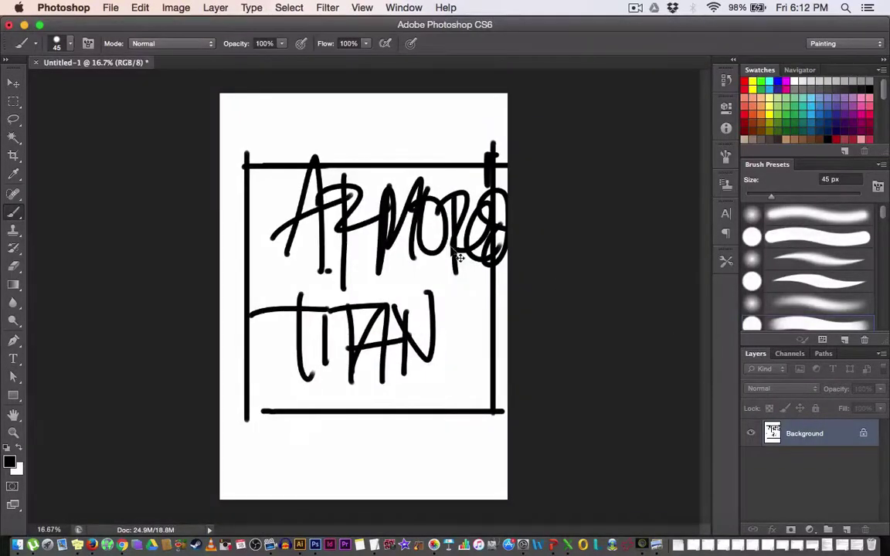
key(super+v)
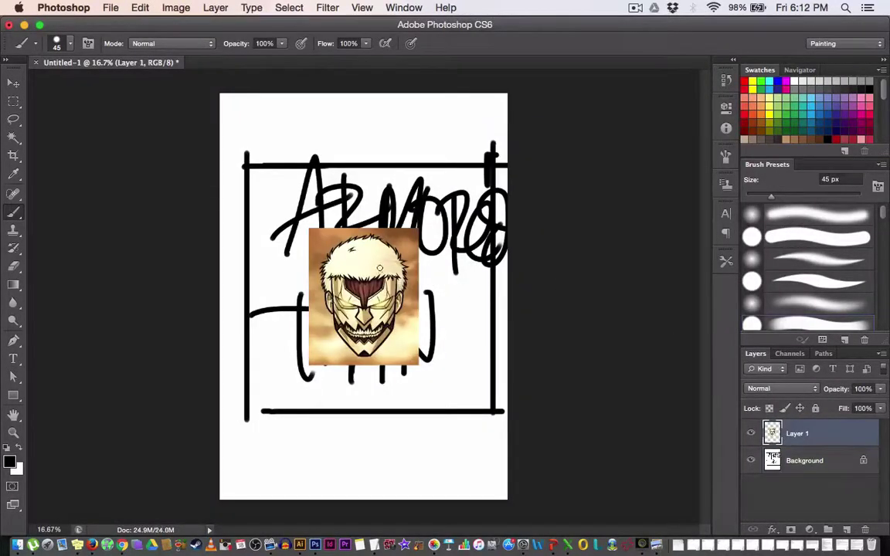
key(v)
drag(375, 291, 291, 155)
Close the line-art face's browser page, copy the sunset titan portrait and paste it into the Photoshop document.
key(super+Tab)
key(super+w)
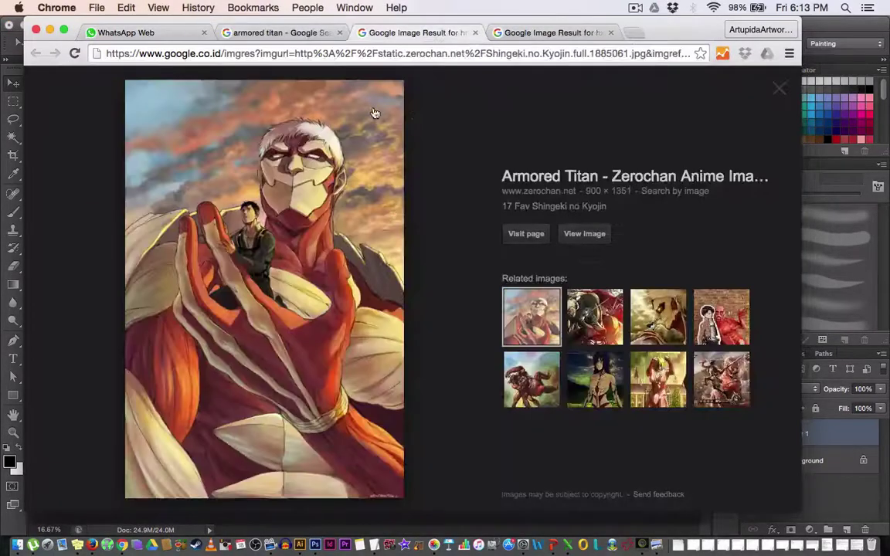
right_click(308, 244)
click(340, 366)
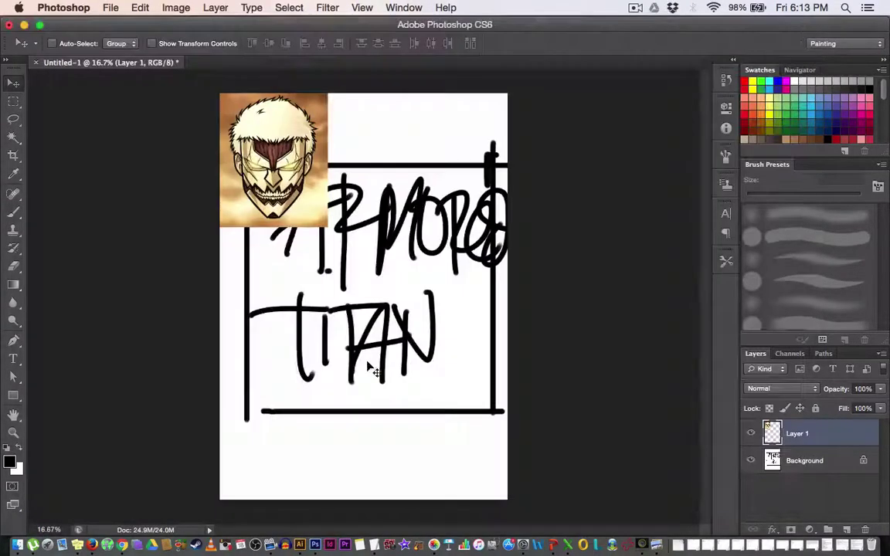
key(super+v)
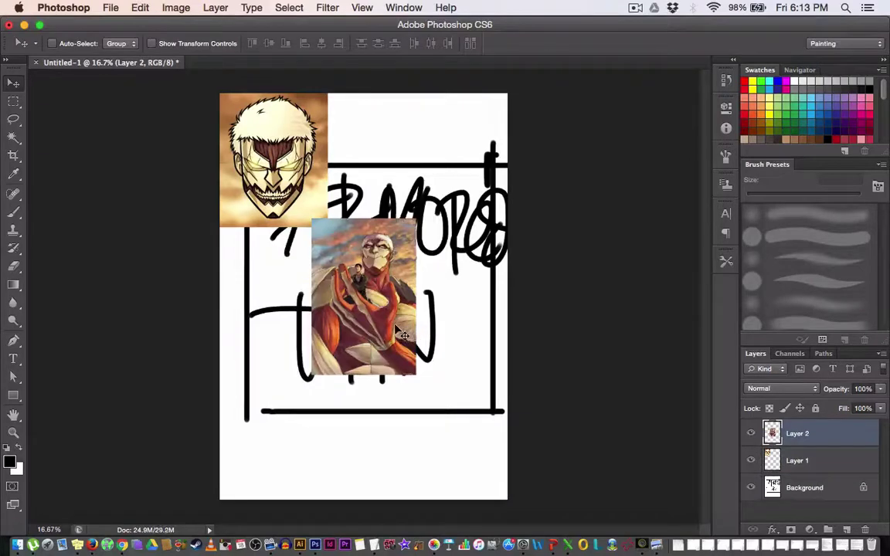
Isolate the head area of the sunset portrait on its own layer and delete the full portrait's layer.
key(m)
drag(339, 228, 402, 296)
key(super+v)
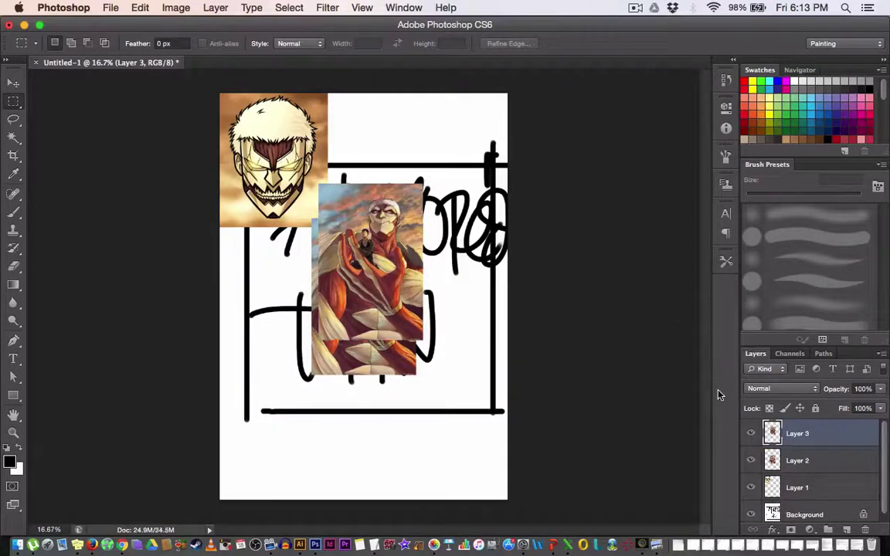
key(super+z)
key(super+j)
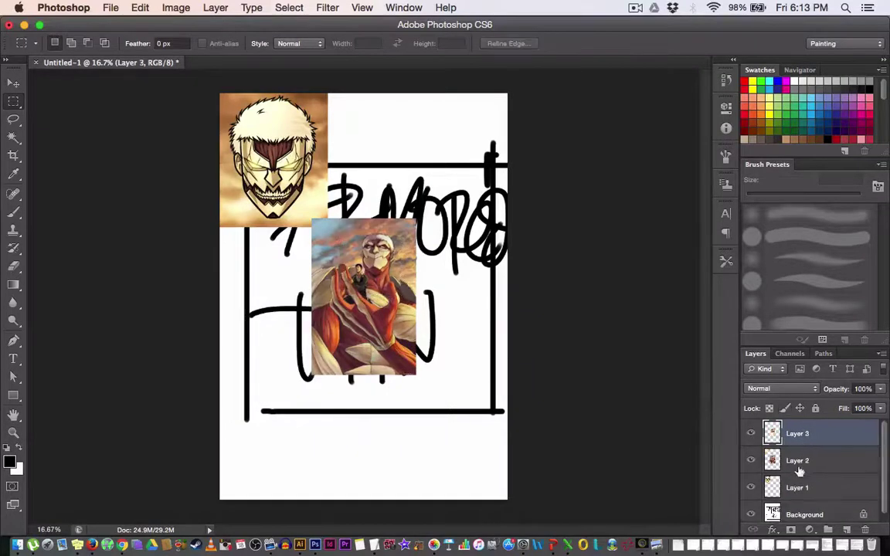
drag(871, 517, 865, 530)
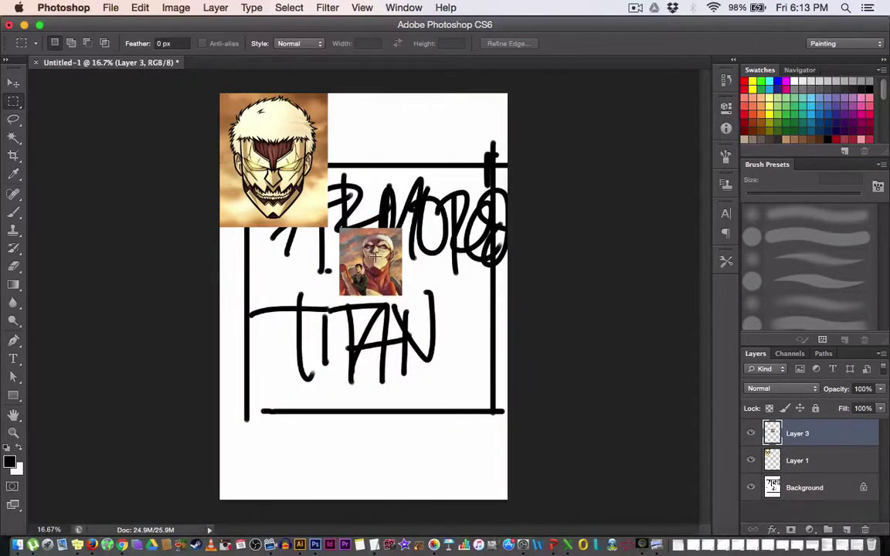
Scale the cropped sunset head to about 202% and place it along the canvas's top edge beside the line-art face.
key(super+t)
drag(406, 300, 467, 354)
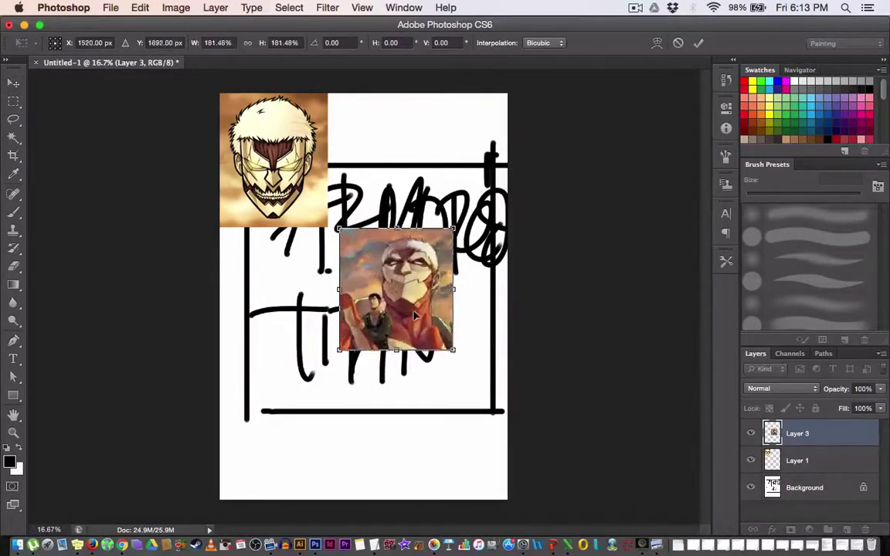
drag(373, 279, 357, 151)
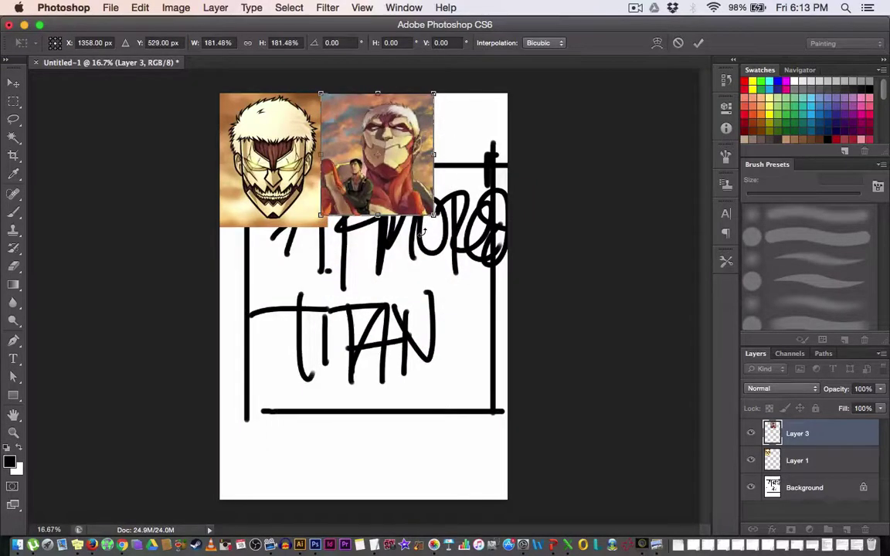
drag(432, 214, 450, 229)
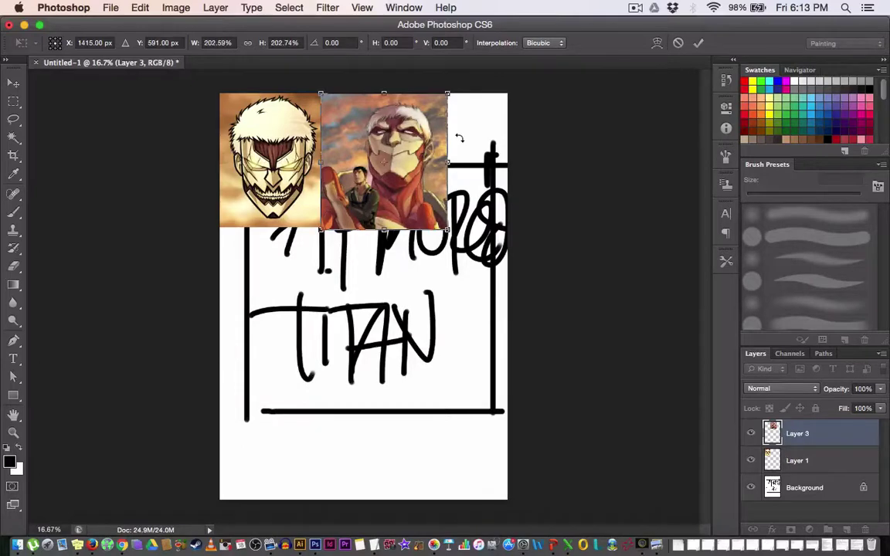
key(Return)
Switch to Chrome, close the sunset portrait's page and open the blue-sky titan portrait at full size.
key(super+Tab)
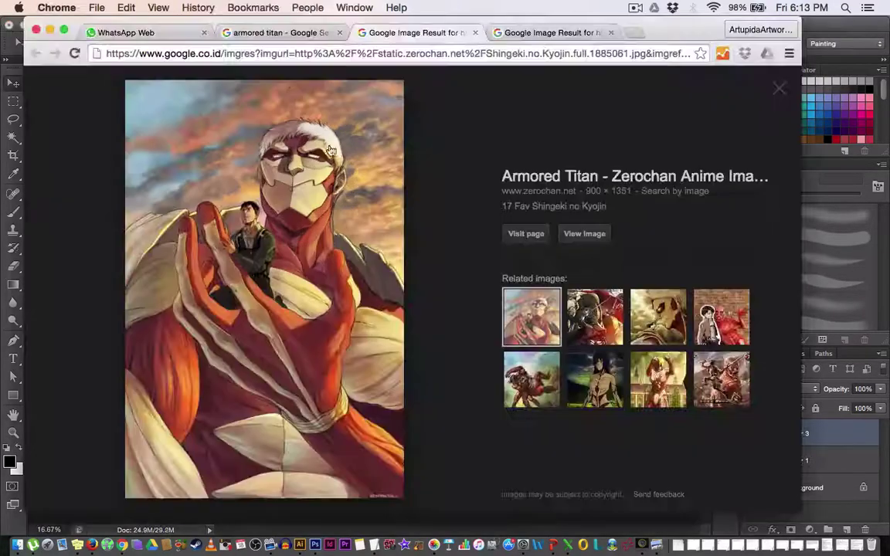
click(475, 33)
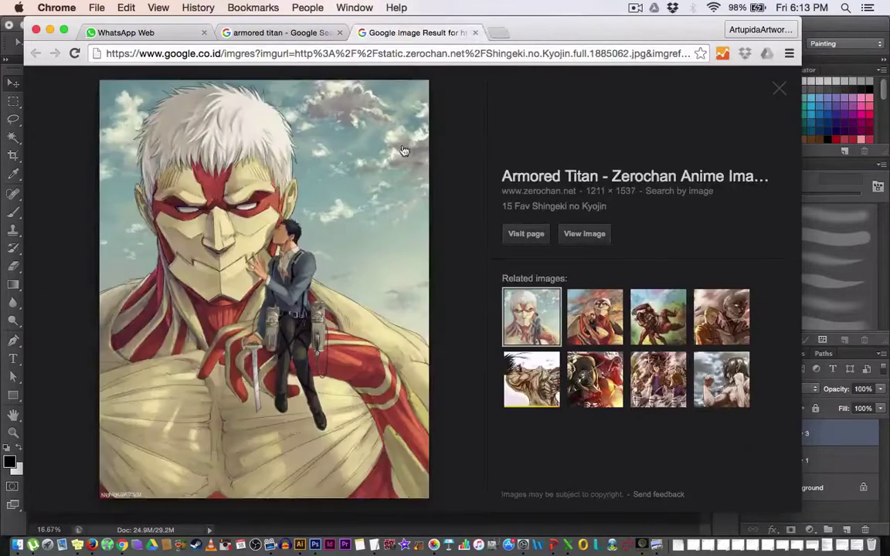
click(575, 236)
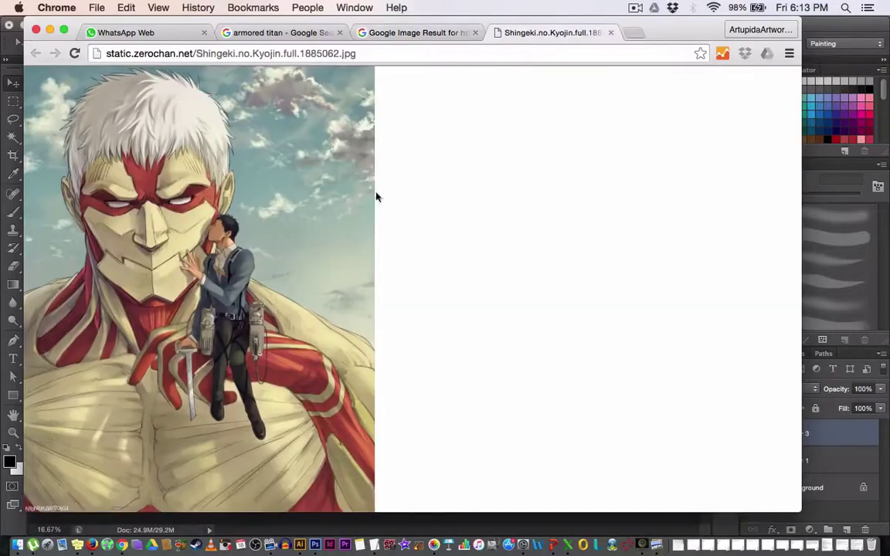
click(168, 247)
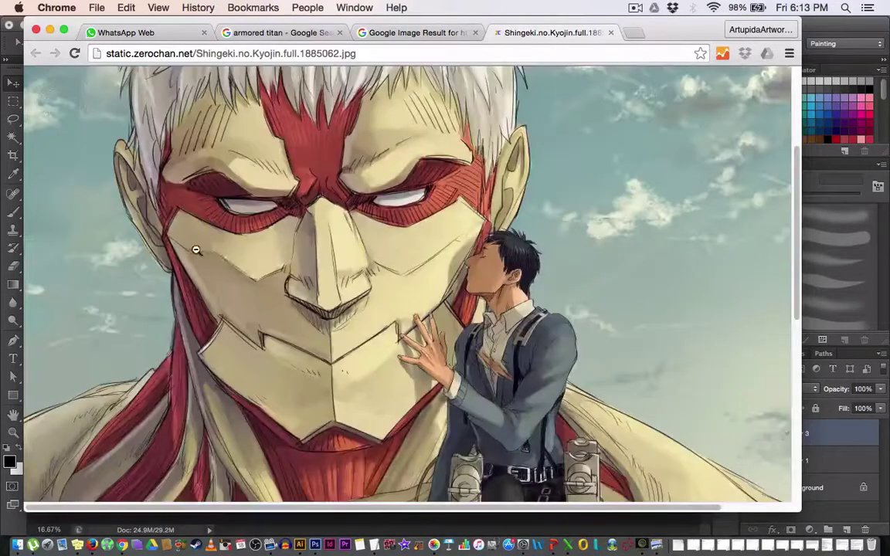
Copy the full-size blue-sky portrait and paste it into the Photoshop document.
right_click(297, 272)
click(327, 301)
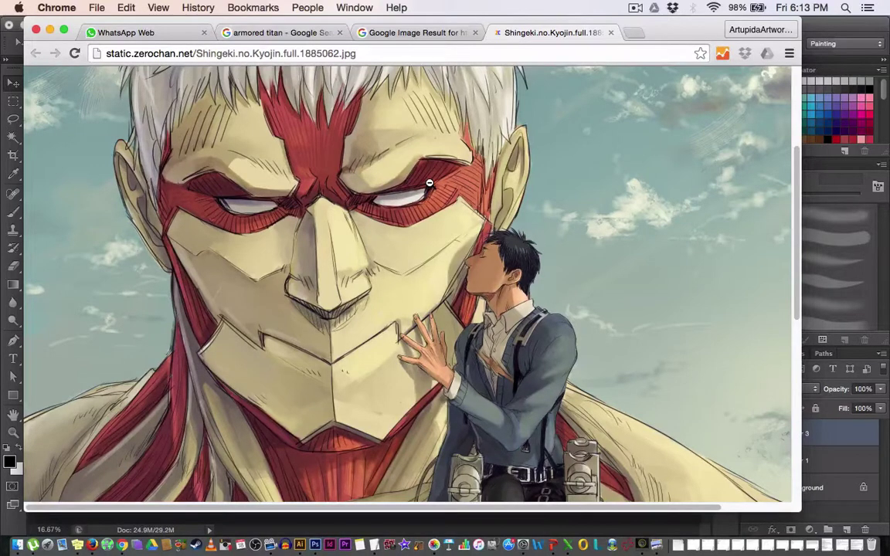
right_click(457, 285)
click(498, 323)
key(super+Tab)
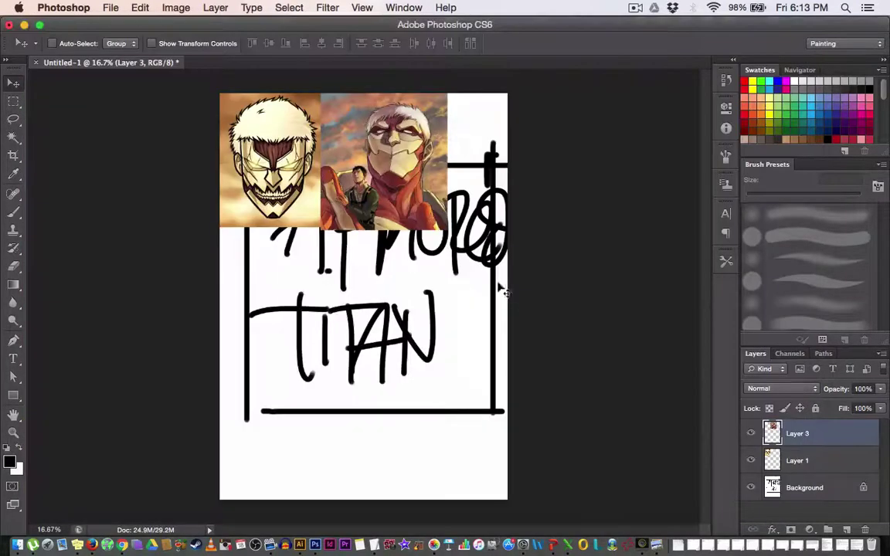
key(super+v)
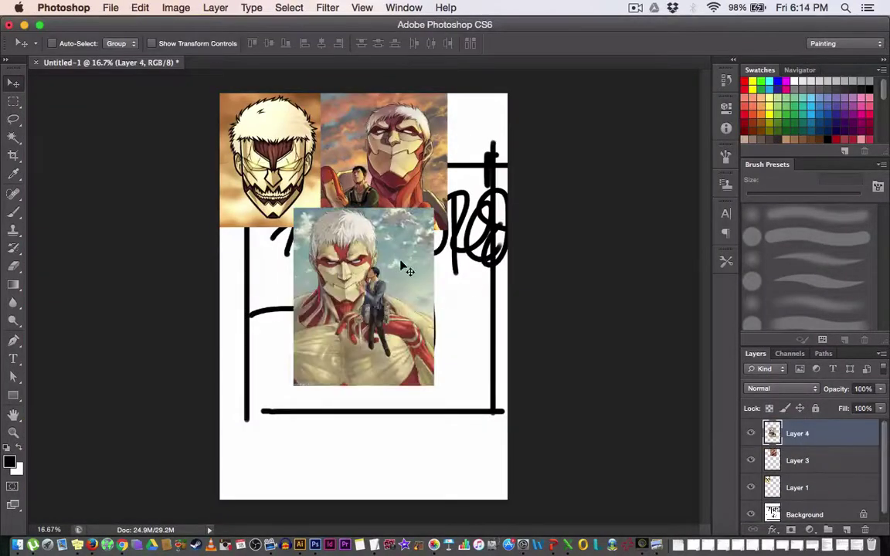
Isolate the blue-sky portrait's head on its own layer, move it to the canvas's upper-right corner and delete the full portrait's layer.
key(m)
drag(303, 210, 384, 303)
key(super+j)
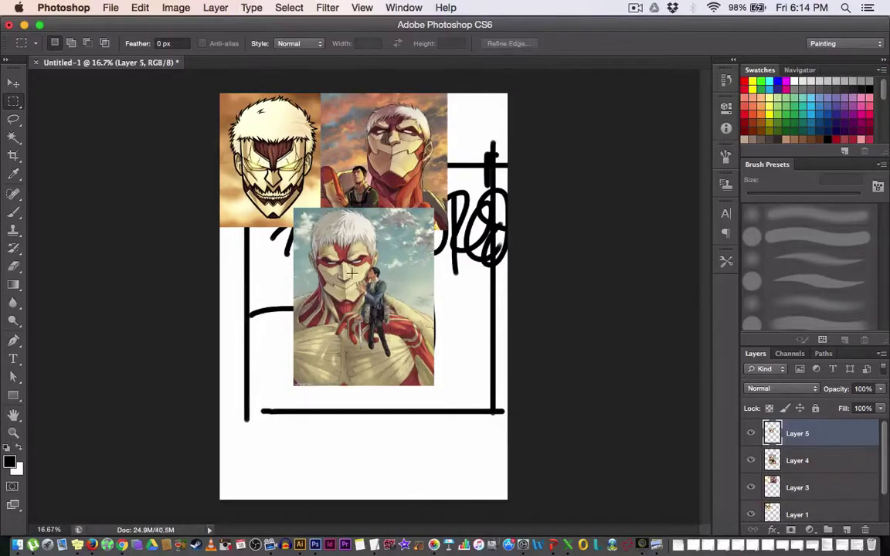
key(v)
drag(352, 272, 487, 196)
mouse_move(794, 458)
mouse_down()
mouse_move(842, 483)
mouse_move(865, 530)
mouse_up()
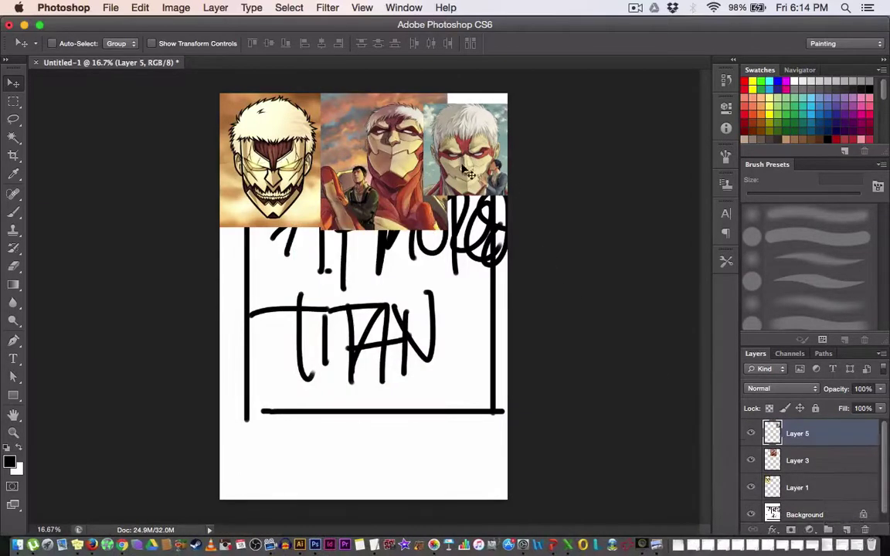
Merge the three reference image layers into one and scale the merged strip to about 90%.
shift+click(792, 486)
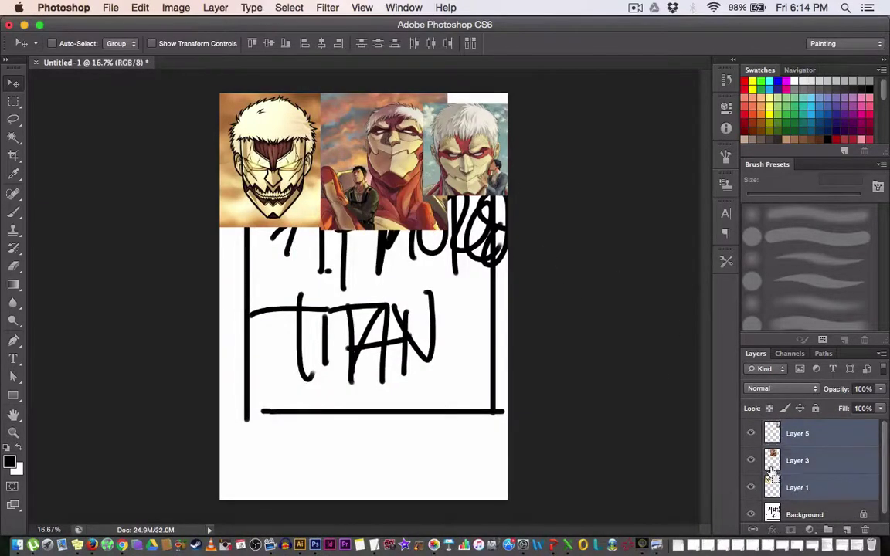
key(super+e)
key(super+t)
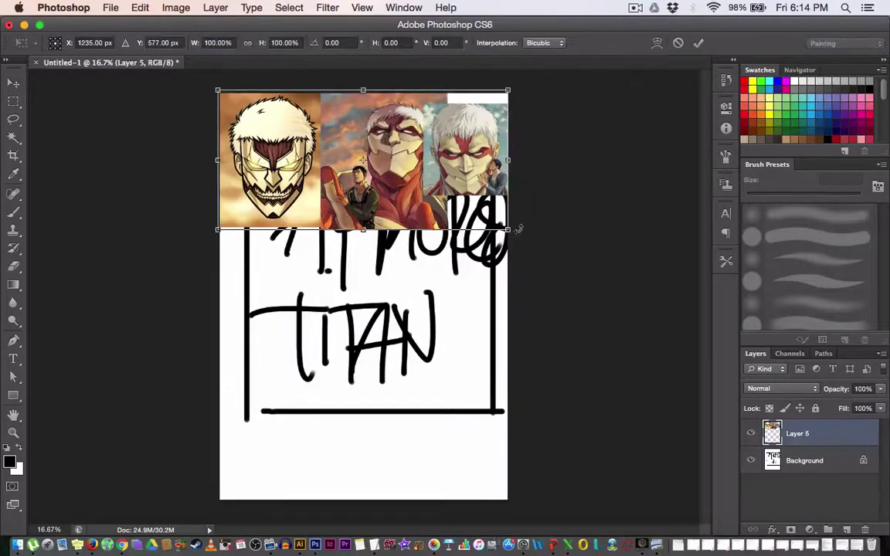
drag(517, 229, 503, 176)
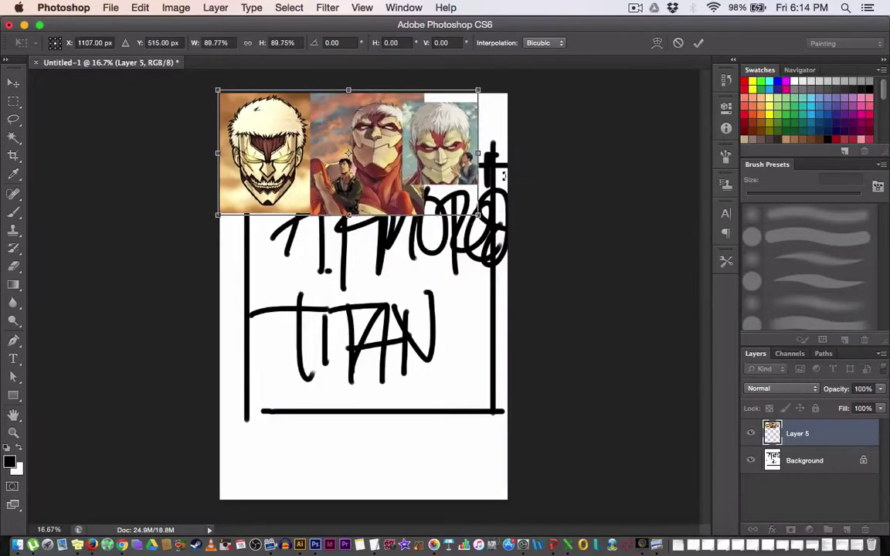
key(Return)
Examine the titan faces in the merged reference strip up close.
key(z)
drag(507, 108, 388, 208)
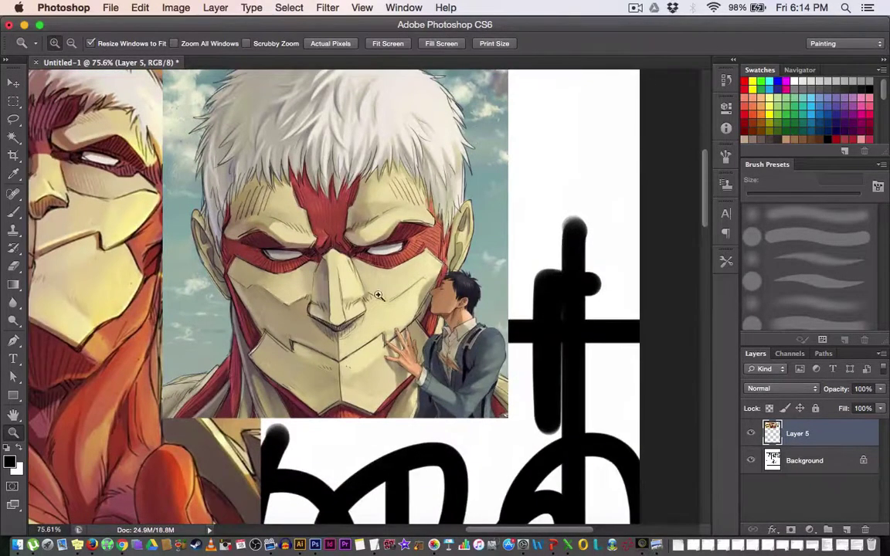
drag(436, 271, 300, 326)
scroll(302, 324, right, 10)
scroll(301, 325, up, 4)
Switch to Chrome, close the blue-sky portrait's two tabs, and copy the pencil profile drawing of the Armored Titan from the image results.
key(super+Tab)
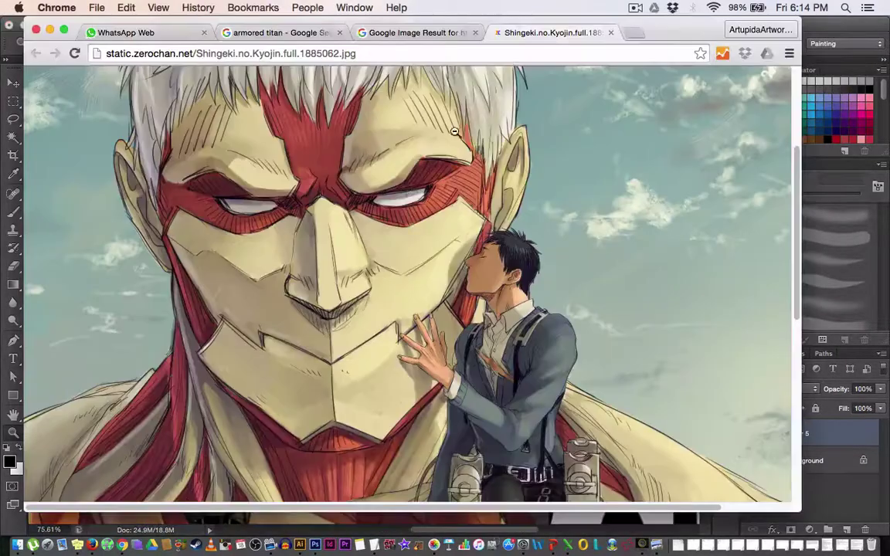
click(610, 32)
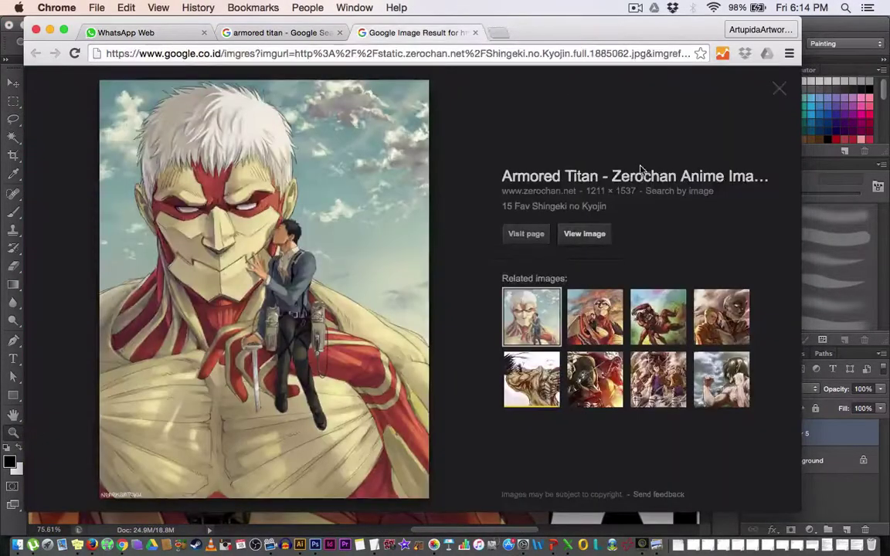
click(475, 32)
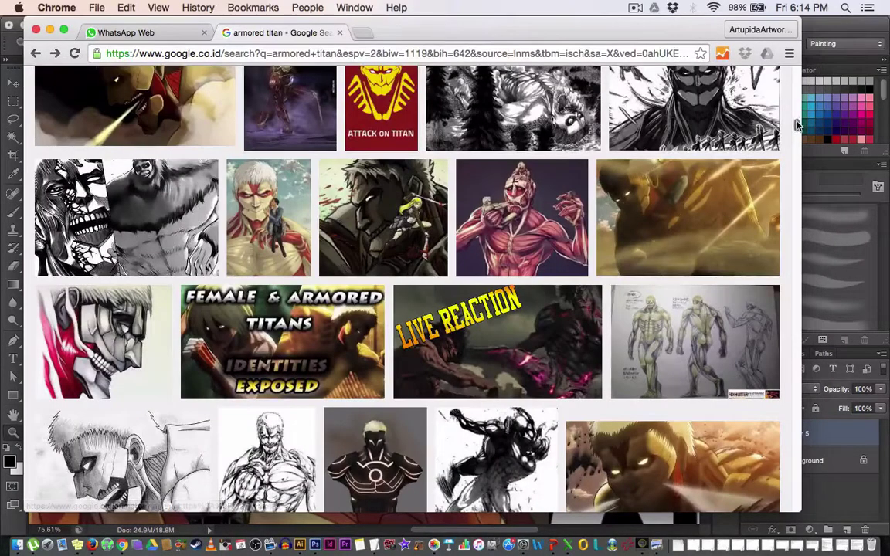
scroll(719, 112, down, 3)
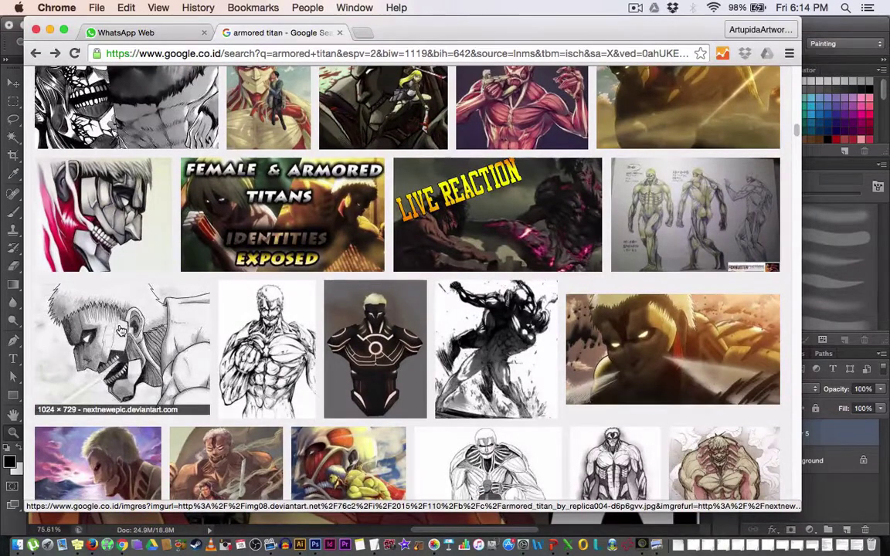
click(96, 317)
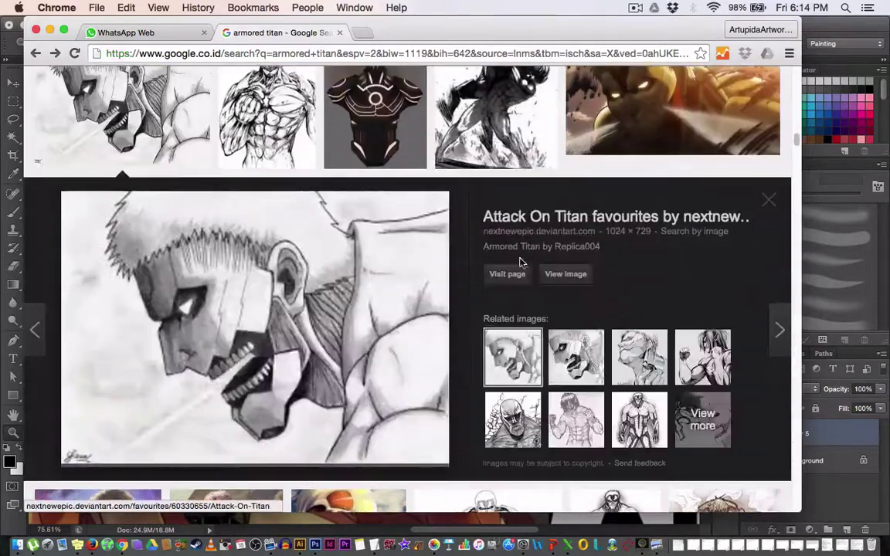
right_click(276, 322)
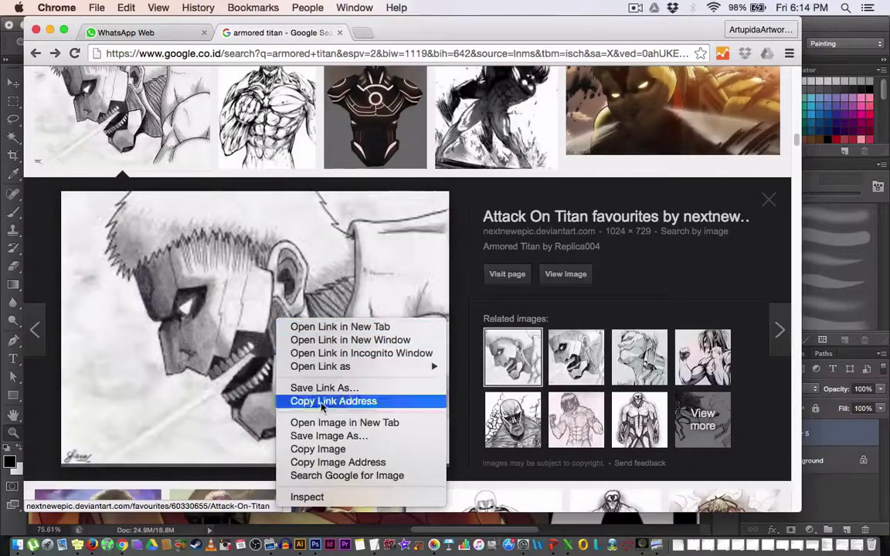
click(320, 453)
Switch to Photoshop, paste the pencil profile drawing and place it directly below the blue-sky head.
key(super+Tab)
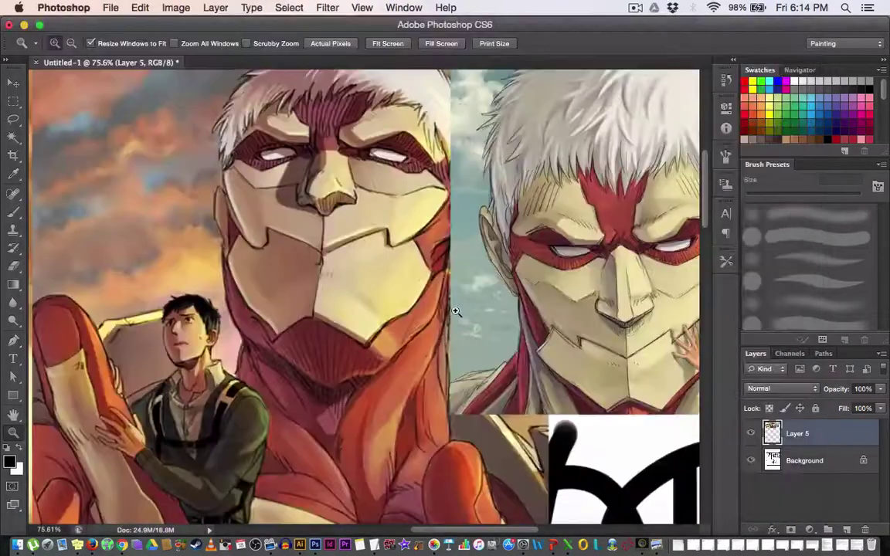
key(super+minus)
key(super+minus)
key(super+minus)
key(super+minus)
key(super+minus)
key(super+v)
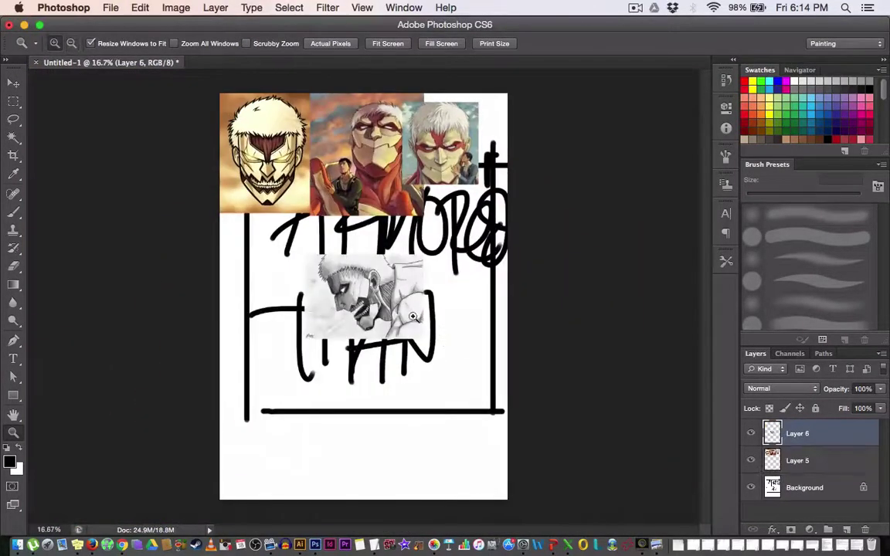
key(super+t)
drag(428, 263, 450, 241)
key(Return)
key(z)
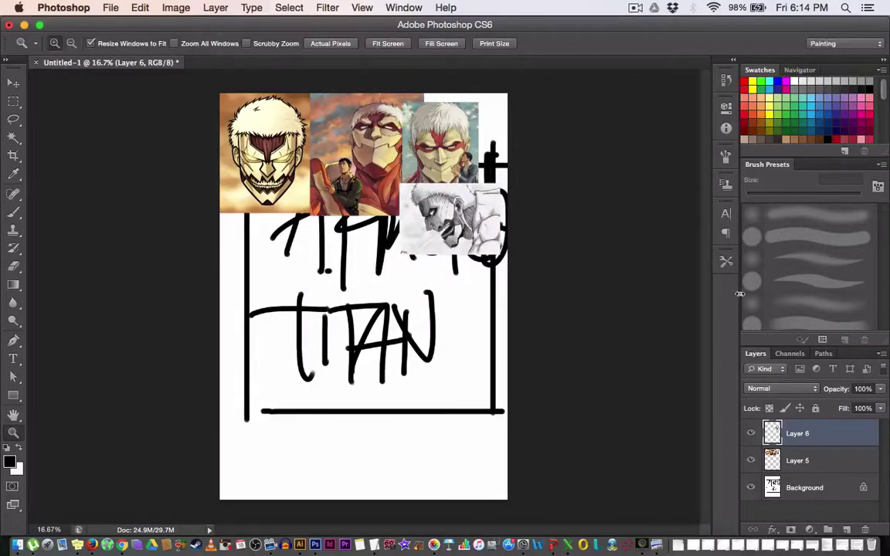
Merge the pencil drawing with the reference strip layer and scale the merged references down toward the canvas's upper-left corner.
shift+click(802, 461)
key(super+e)
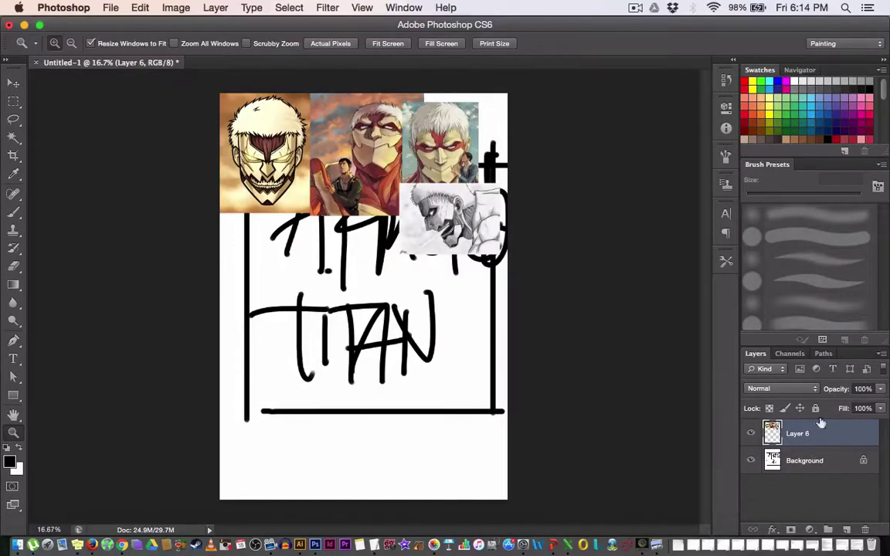
key(super+t)
drag(506, 254, 486, 226)
key(Return)
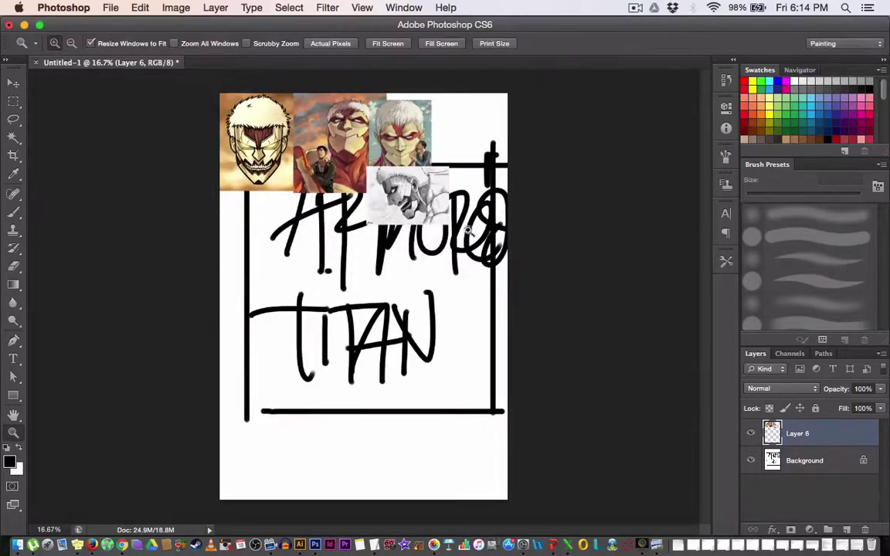
Fill the Background layer with white to cover the handwritten lettering and add a new empty layer above it.
click(800, 468)
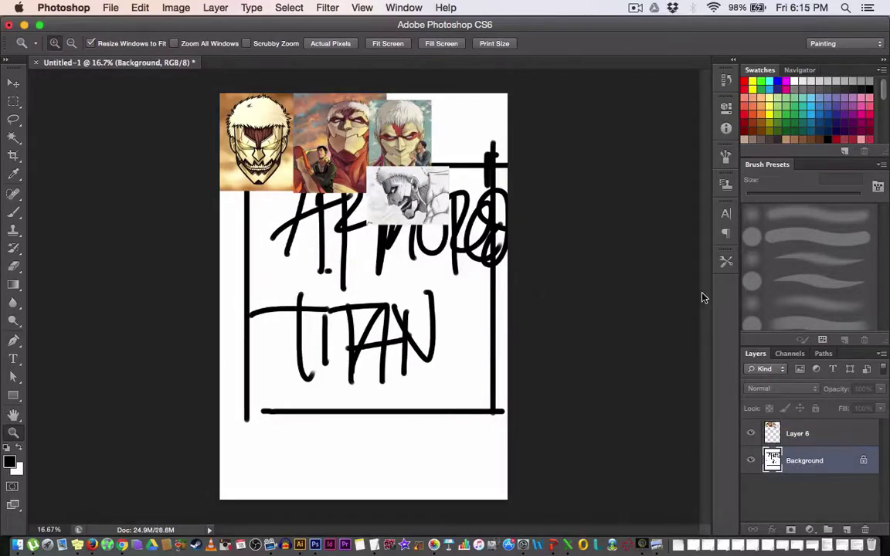
key(x)
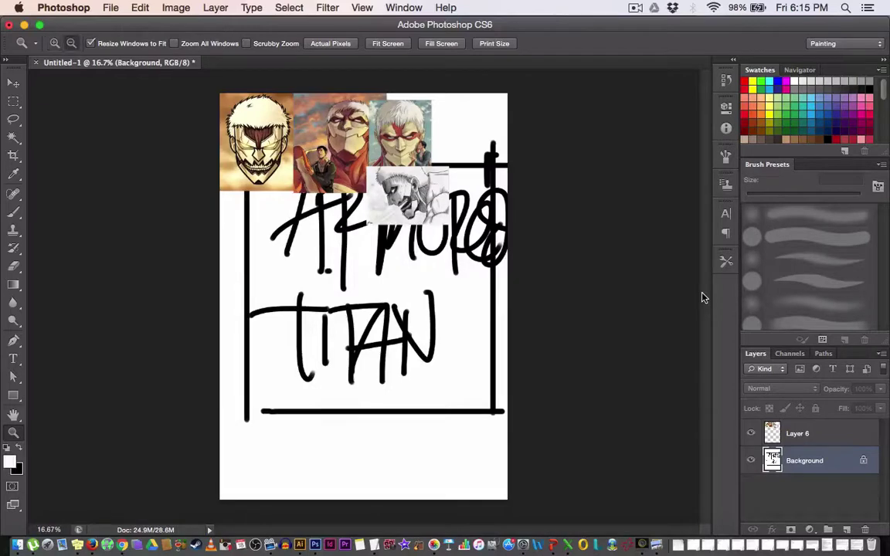
key(alt+BackSpace)
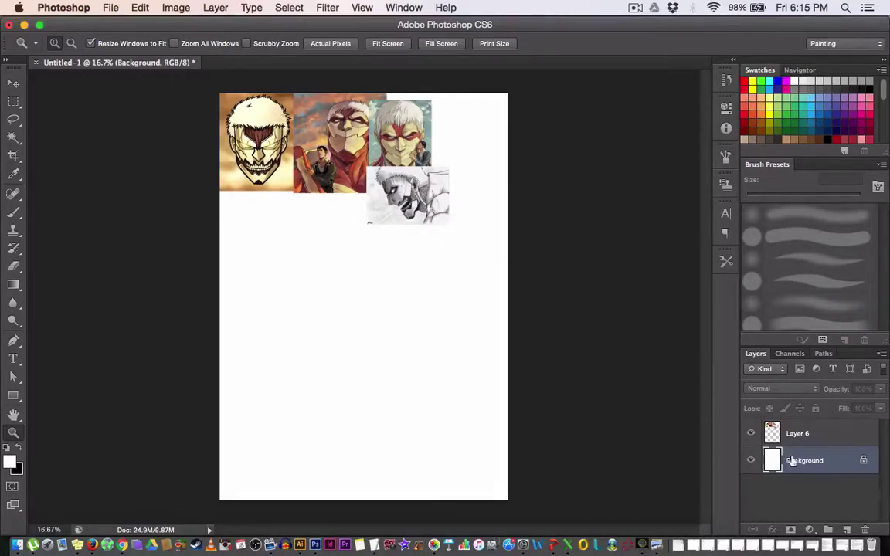
click(847, 530)
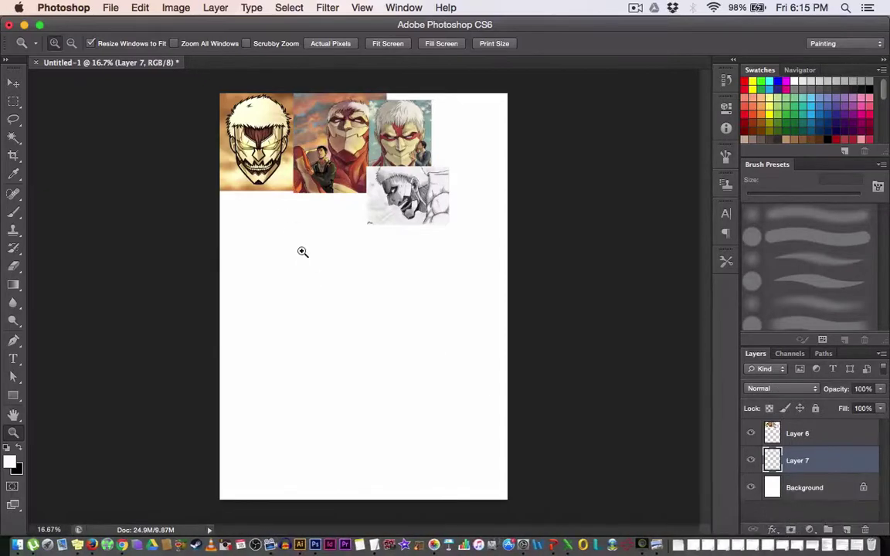
Switch to Chrome and search Google Images for "pacific rim".
key(super+Tab)
click(311, 53)
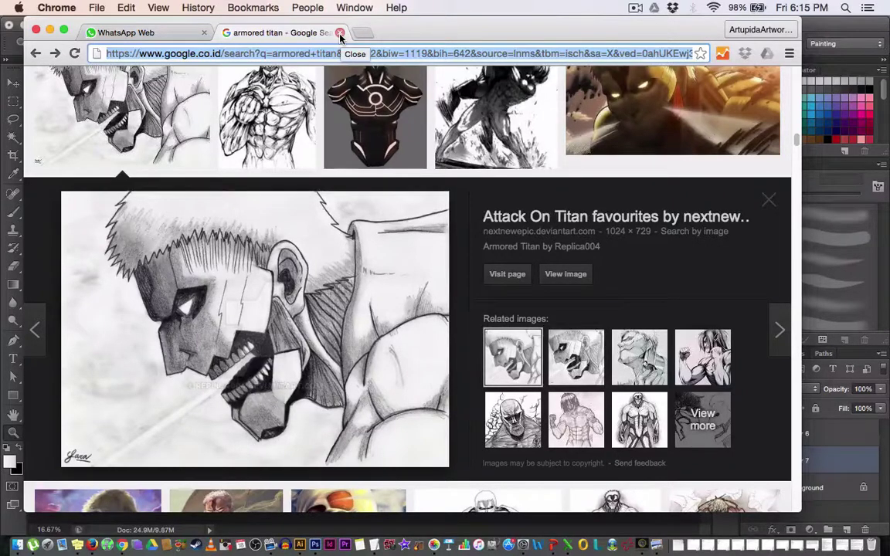
text(pacific)
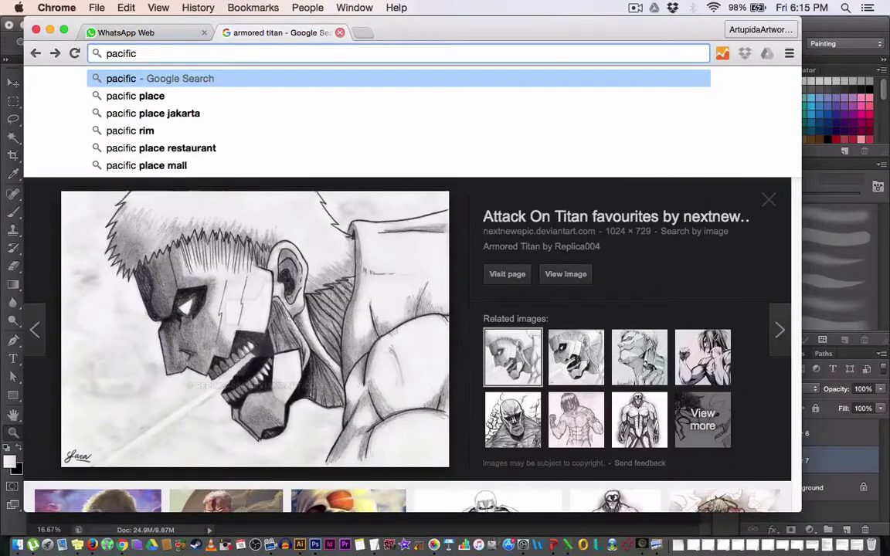
text( rim)
key(Return)
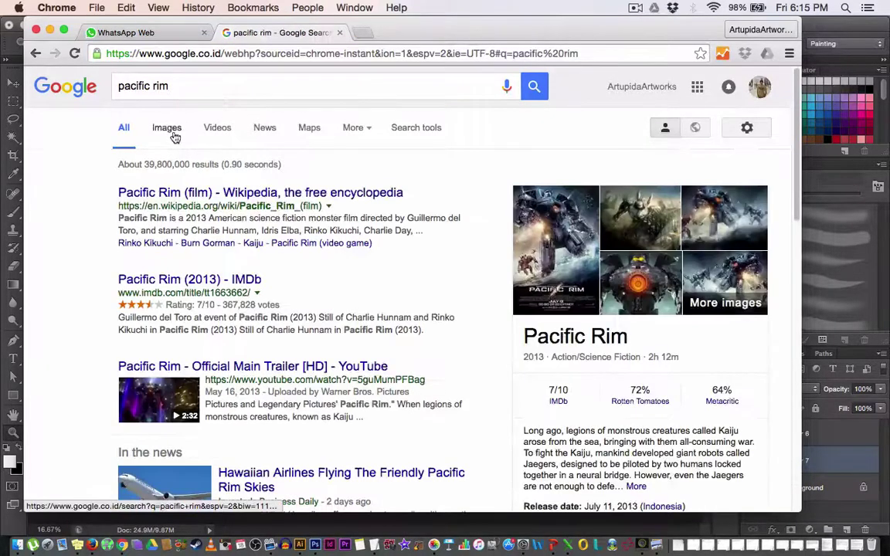
click(167, 130)
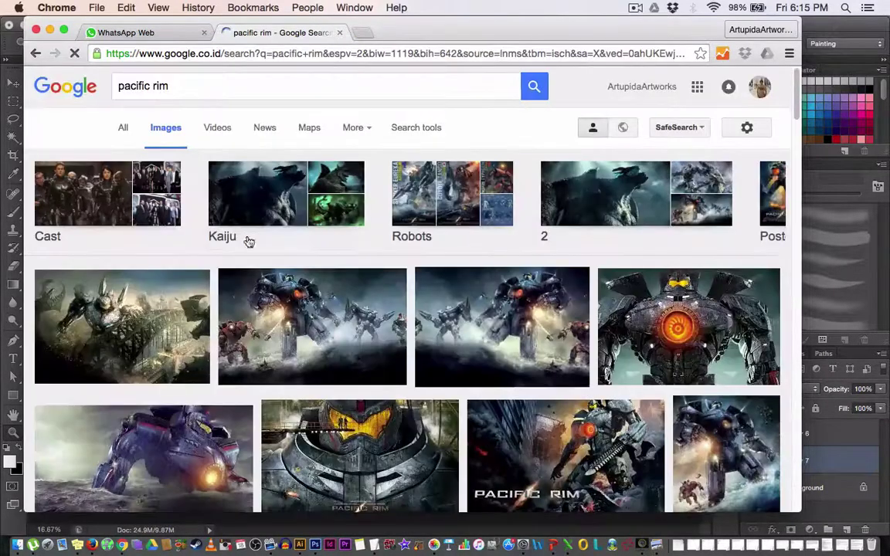
Browse the Pacific Rim image results and examine how the giant robots are composed and lit.
scroll(797, 80, down, 4)
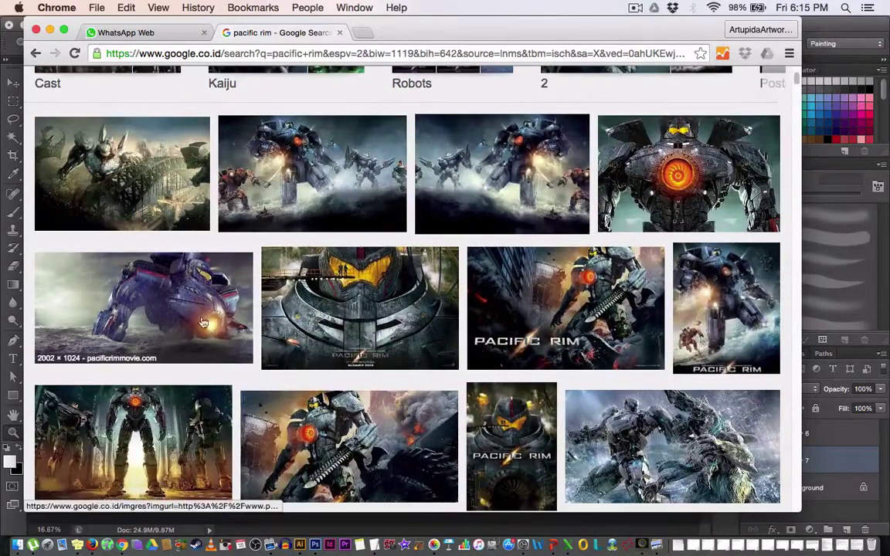
scroll(794, 93, down, 10)
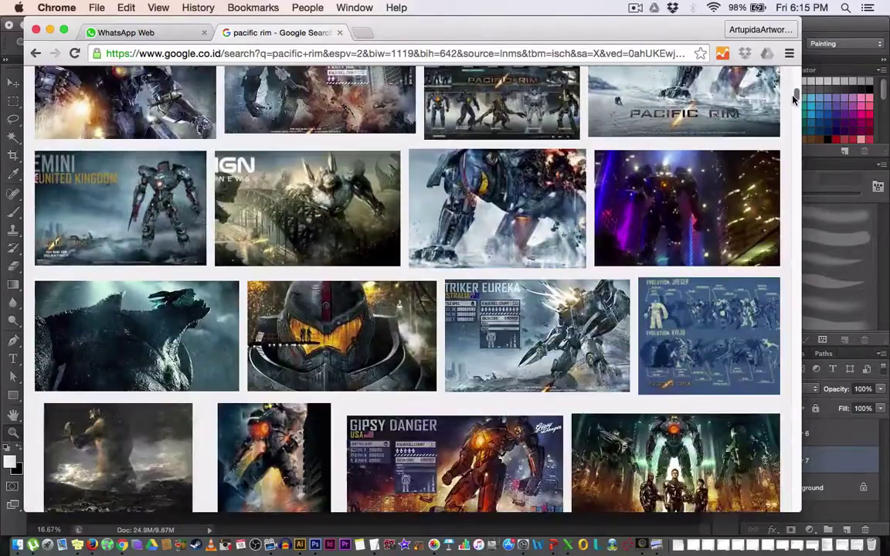
scroll(794, 91, up, 15)
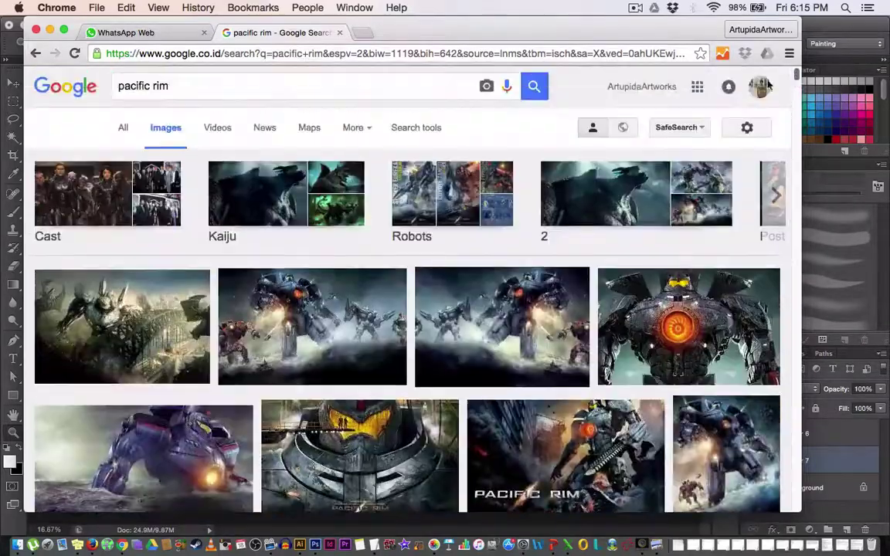
scroll(785, 95, down, 5)
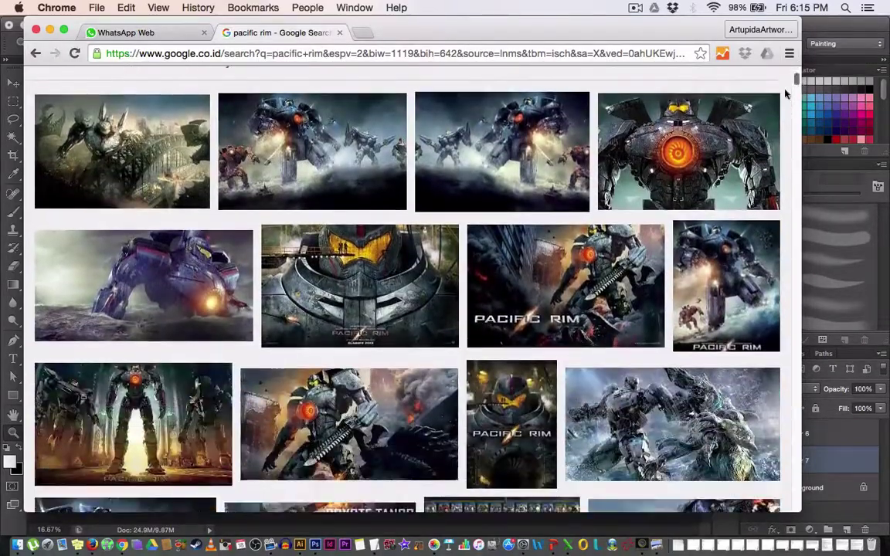
scroll(797, 89, down, 4)
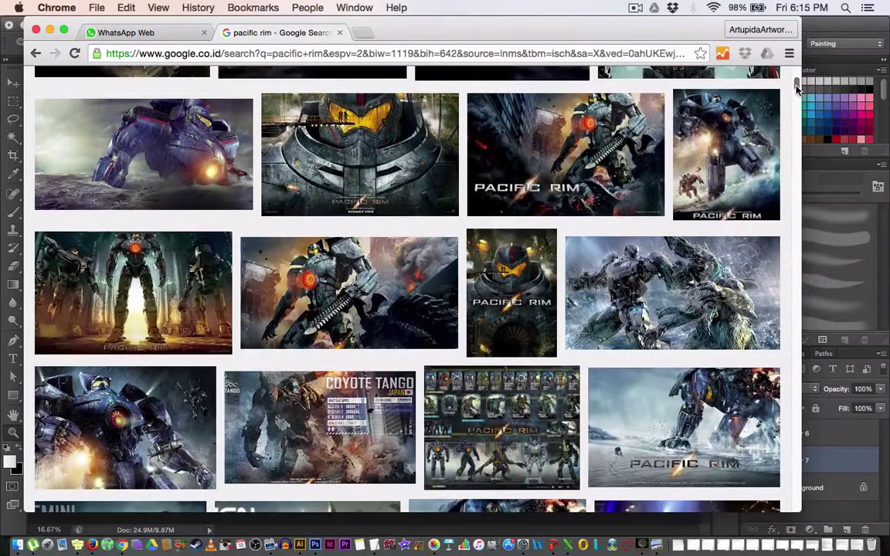
scroll(797, 90, down, 3)
scroll(797, 91, down, 6)
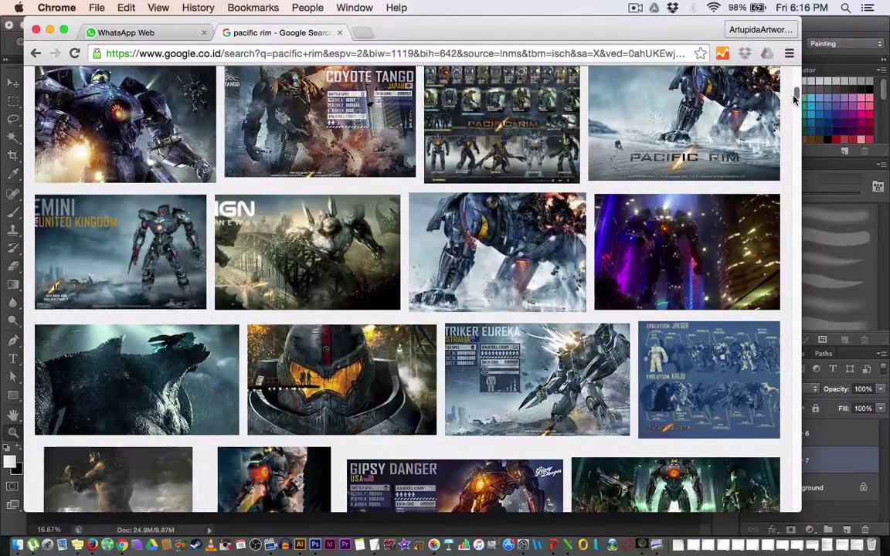
scroll(796, 97, down, 4)
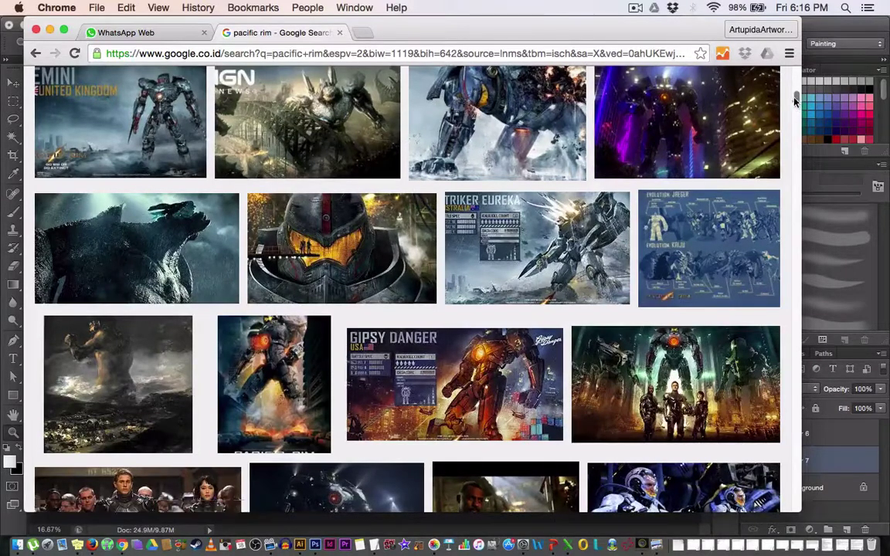
mouse_move(792, 102)
mouse_down()
mouse_move(792, 119)
mouse_move(787, 102)
mouse_up()
Switch back to Photoshop and move the empty layer above the reference image layer.
key(super+Tab)
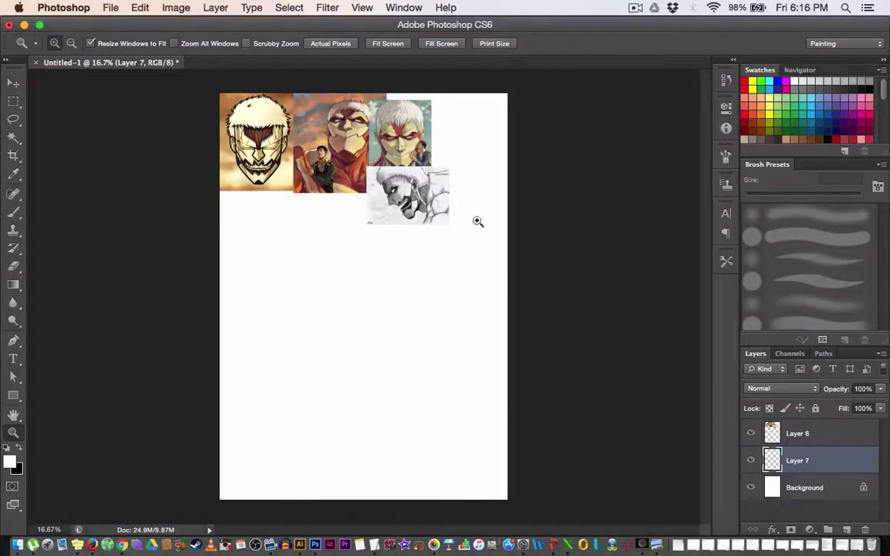
click(815, 433)
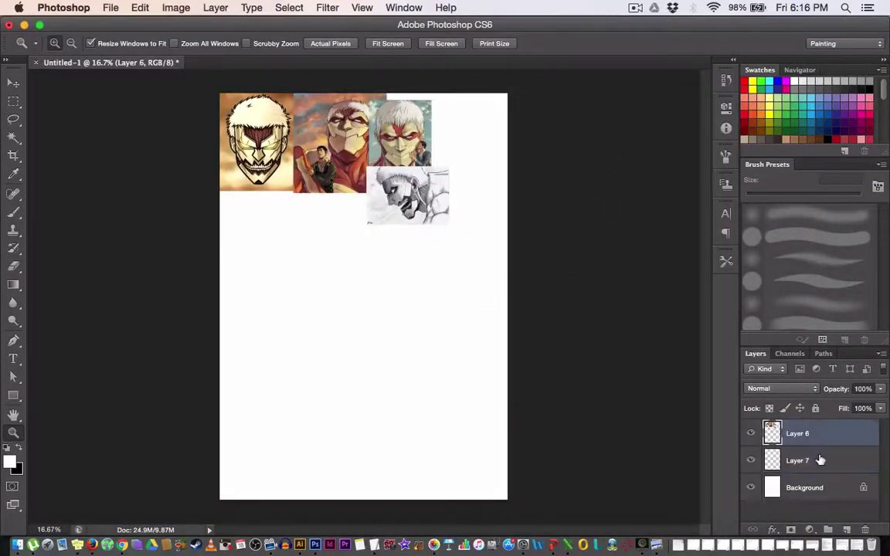
drag(796, 460, 794, 431)
Detach the Layers panel, float it beside the canvas and enlarge it.
click(758, 369)
click(756, 354)
drag(755, 354, 557, 107)
drag(687, 245, 706, 355)
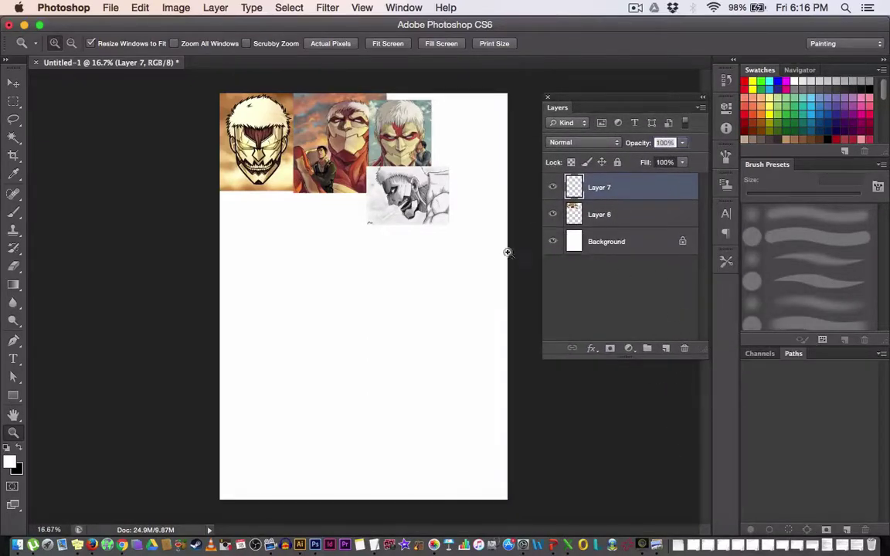
Rename the empty top layer as "sketch" and ready the Brush tool with black as the foreground colour.
double_click(599, 188)
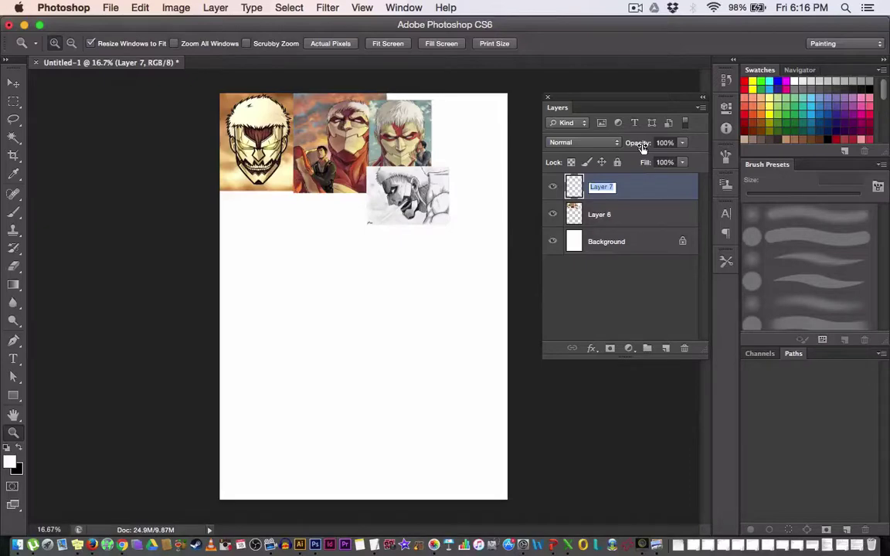
text(3)
key(Return)
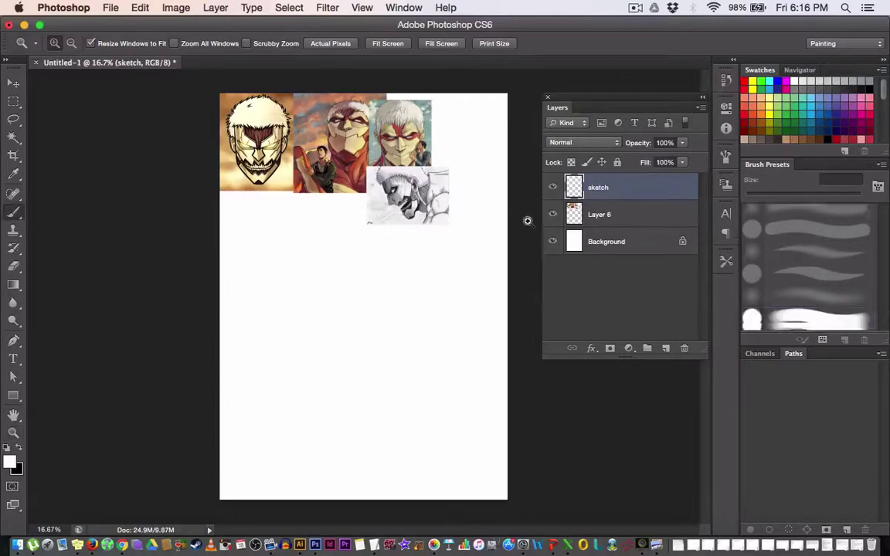
key(b)
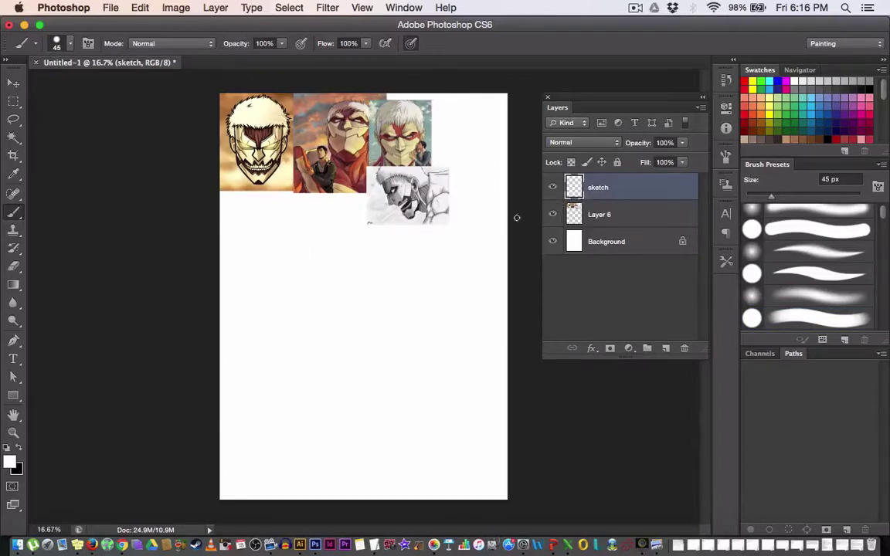
key(x)
Try sketching the left side of a large head outline with black brush strokes at full opacity.
drag(341, 219, 285, 341)
drag(296, 211, 286, 311)
drag(287, 274, 304, 386)
drag(290, 222, 309, 401)
drag(287, 315, 346, 455)
Set the brush opacity to 40% and clear all strokes from the sketch layer.
key(4)
key(super+a)
key(BackSpace)
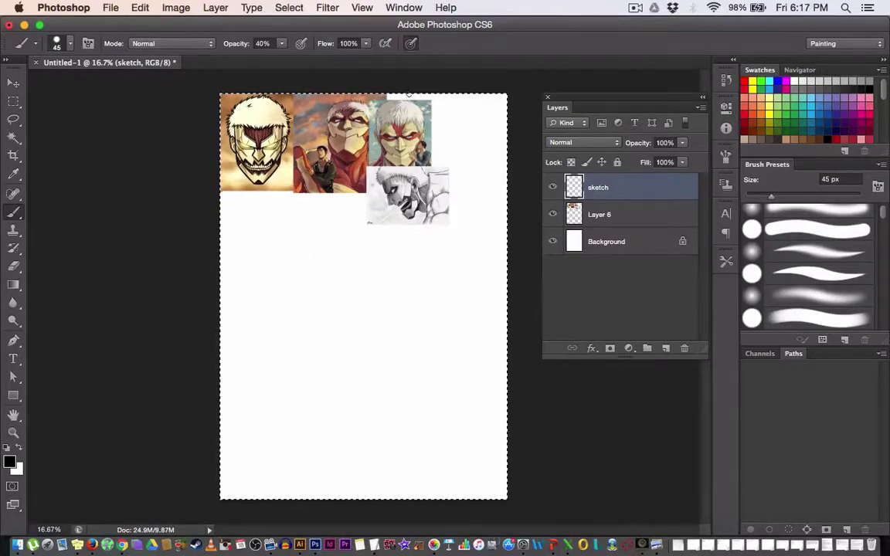
key(super+d)
Sketch the left side, chin and lower-right jaw of a large head outline below the reference images.
mouse_move(330, 193)
mouse_down()
mouse_move(282, 251)
mouse_move(281, 267)
mouse_up()
drag(326, 204, 296, 367)
mouse_move(281, 228)
mouse_down()
mouse_move(306, 397)
mouse_move(360, 434)
mouse_up()
drag(341, 435, 384, 443)
mouse_move(392, 445)
mouse_down()
mouse_move(442, 387)
mouse_move(453, 344)
mouse_move(439, 325)
mouse_up()
Try sketching the head's crown and right side over the pencil reference, and undo those strokes.
mouse_move(329, 199)
mouse_down()
mouse_move(395, 175)
mouse_move(451, 289)
mouse_up()
mouse_move(368, 179)
mouse_down()
mouse_move(442, 381)
mouse_move(418, 187)
mouse_move(321, 202)
mouse_up()
mouse_move(367, 176)
mouse_down()
mouse_move(378, 174)
mouse_move(452, 234)
mouse_move(385, 172)
mouse_up()
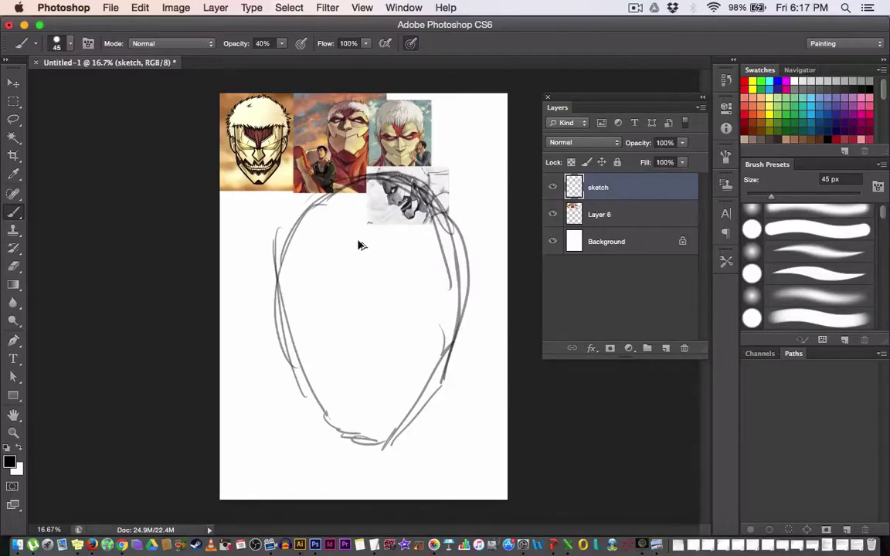
key(super+alt+z)
key(super+alt+z)
key(super+alt+z)
key(super+alt+z)
key(super+alt+z)
key(super+alt+z)
key(super+alt+z)
key(super+alt+z)
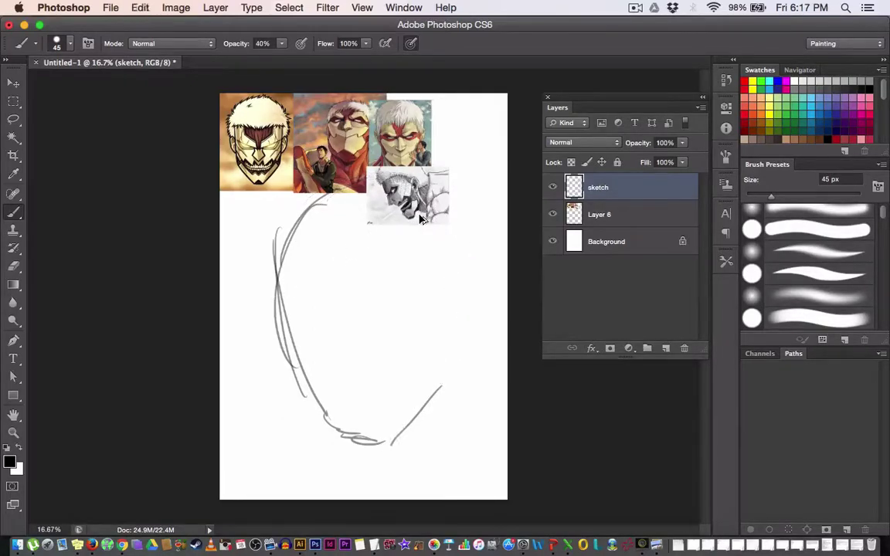
Undo the remaining head outline strokes and examine the pencil profile reference up close.
key(super+alt+z)
key(super+alt+z)
key(super+alt+z)
key(super+alt+z)
key(super+alt+z)
key(z)
drag(462, 161, 332, 284)
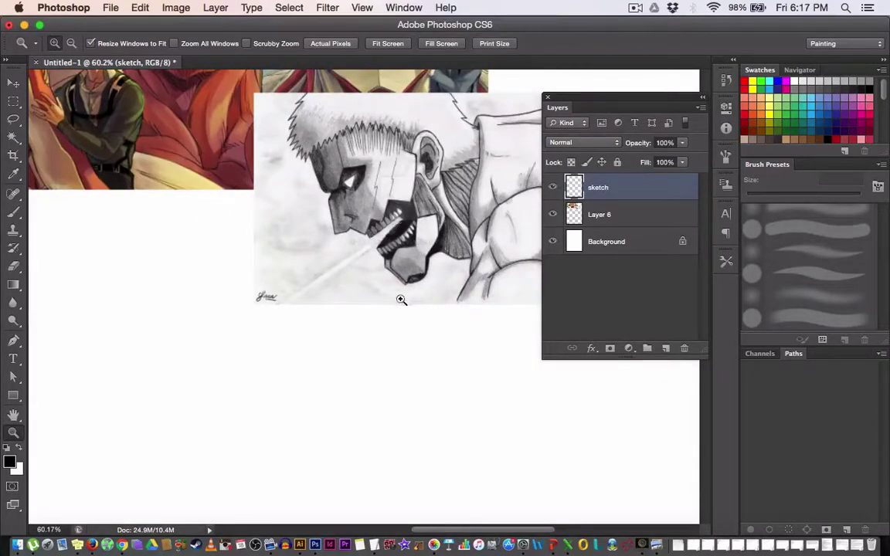
alt+click(395, 330)
alt+click(396, 329)
alt+click(396, 330)
drag(354, 343, 368, 268)
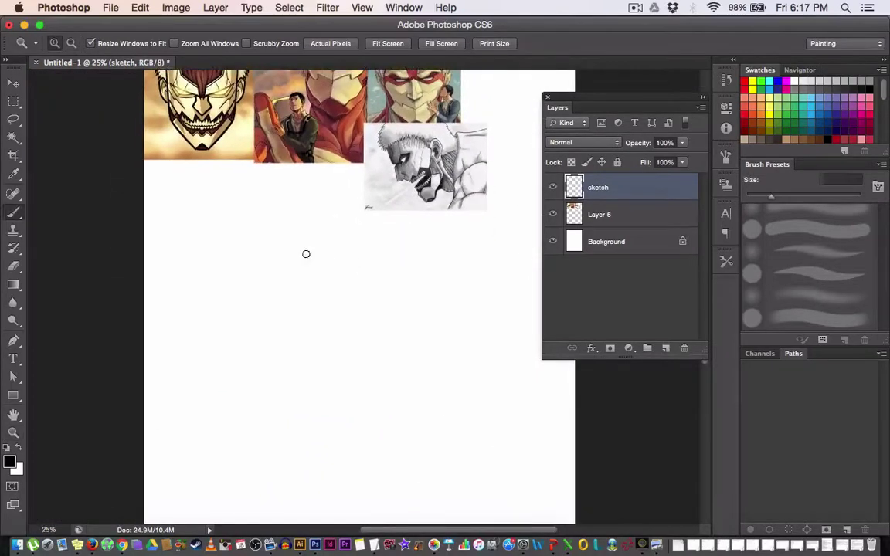
Sketch the left side, chin and lower-right jaw of a new large head outline below the reference images.
key(b)
drag(324, 192, 242, 243)
mouse_move(377, 182)
mouse_down()
mouse_move(234, 262)
mouse_move(278, 457)
mouse_up()
drag(240, 232, 282, 483)
mouse_move(230, 309)
mouse_down()
mouse_move(290, 483)
mouse_move(267, 346)
mouse_up()
drag(211, 274, 282, 389)
drag(223, 310, 281, 381)
drag(291, 376, 310, 380)
mouse_move(230, 306)
mouse_down()
mouse_move(316, 388)
mouse_move(313, 397)
mouse_up()
drag(317, 397, 368, 396)
mouse_move(356, 395)
mouse_down()
mouse_move(400, 375)
mouse_move(453, 271)
mouse_up()
Sketch the crown and right side of the head outline, running over the pencil reference, and reinforce the left contour.
drag(382, 348, 458, 235)
drag(436, 185, 407, 295)
drag(290, 146, 429, 356)
mouse_move(272, 160)
mouse_down()
mouse_move(198, 237)
mouse_move(283, 490)
mouse_up()
mouse_move(196, 291)
mouse_down()
mouse_move(207, 340)
mouse_move(314, 500)
mouse_up()
drag(345, 455, 328, 356)
drag(182, 175, 206, 332)
drag(412, 160, 424, 333)
alt+click(376, 375)
alt+click(377, 375)
alt+click(377, 375)
Move the head outline slightly upward and fit the whole canvas in view.
key(v)
drag(369, 339, 366, 327)
key(super+space)
drag(201, 403, 269, 419)
key(super+0)
Sketch a curved eye guideline across the face, mark the eye position on it and darken the left cheek contour.
key(b)
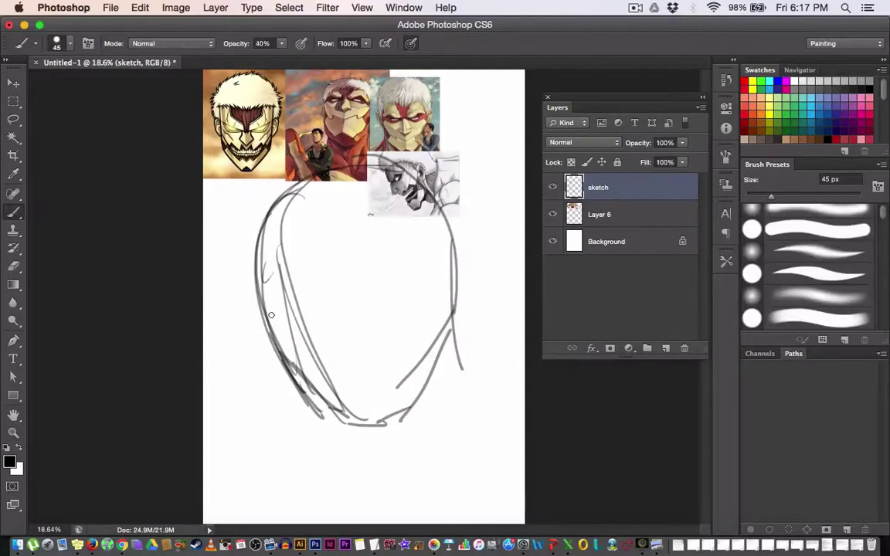
mouse_move(259, 298)
mouse_down()
mouse_move(294, 325)
mouse_move(324, 328)
mouse_up()
drag(259, 330, 456, 252)
drag(256, 335, 437, 297)
mouse_move(339, 322)
mouse_down()
mouse_move(392, 293)
mouse_move(348, 323)
mouse_up()
mouse_move(271, 323)
mouse_down()
mouse_move(314, 349)
mouse_move(274, 331)
mouse_move(284, 369)
mouse_up()
drag(278, 361, 307, 380)
Lower the sketch layer's opacity to 40% and add a new layer above it.
drag(640, 147, 550, 132)
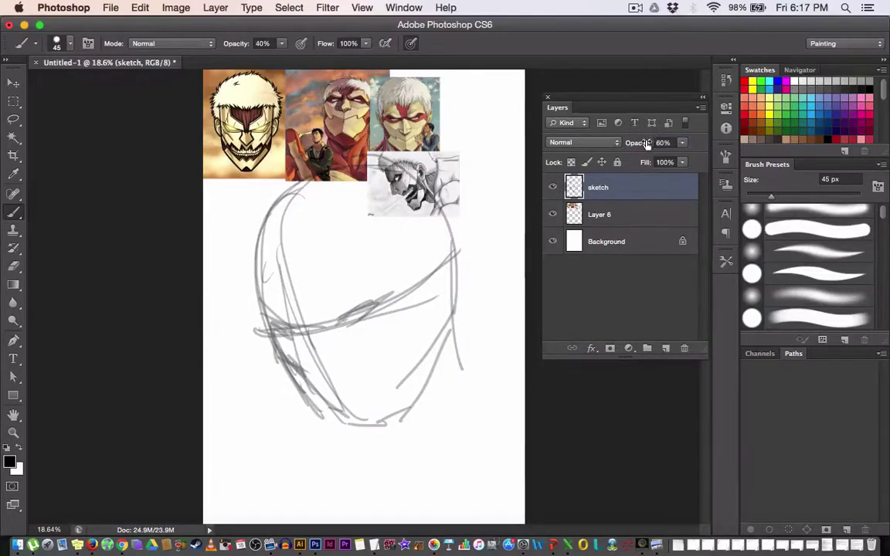
drag(645, 147, 632, 153)
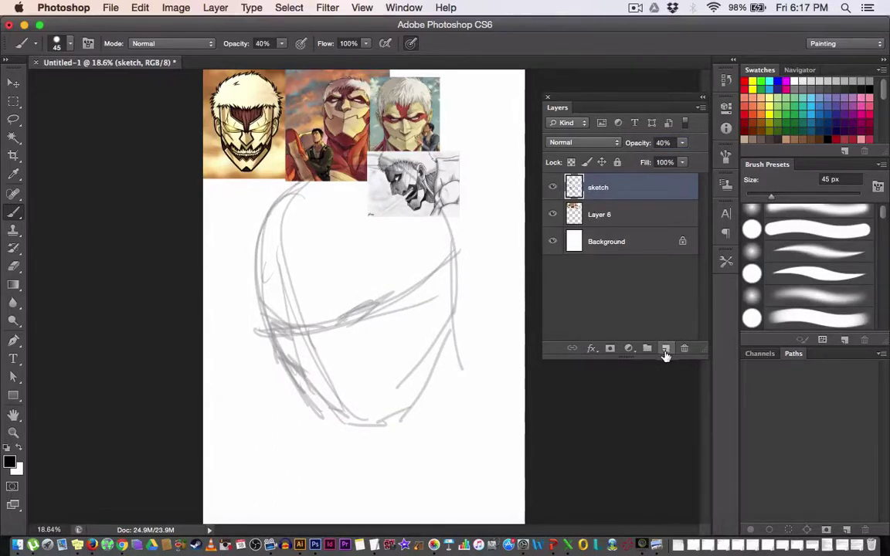
click(666, 350)
Sketch the angry eyes, brow ridge, forehead line and left temple over the faded guidelines.
mouse_move(339, 322)
mouse_down()
mouse_move(378, 302)
mouse_move(342, 323)
mouse_move(356, 323)
mouse_move(321, 313)
mouse_move(318, 332)
mouse_move(353, 291)
mouse_up()
drag(356, 213, 354, 278)
mouse_move(266, 235)
mouse_down()
mouse_move(274, 301)
mouse_move(288, 316)
mouse_move(276, 323)
mouse_move(282, 332)
mouse_move(288, 319)
mouse_up()
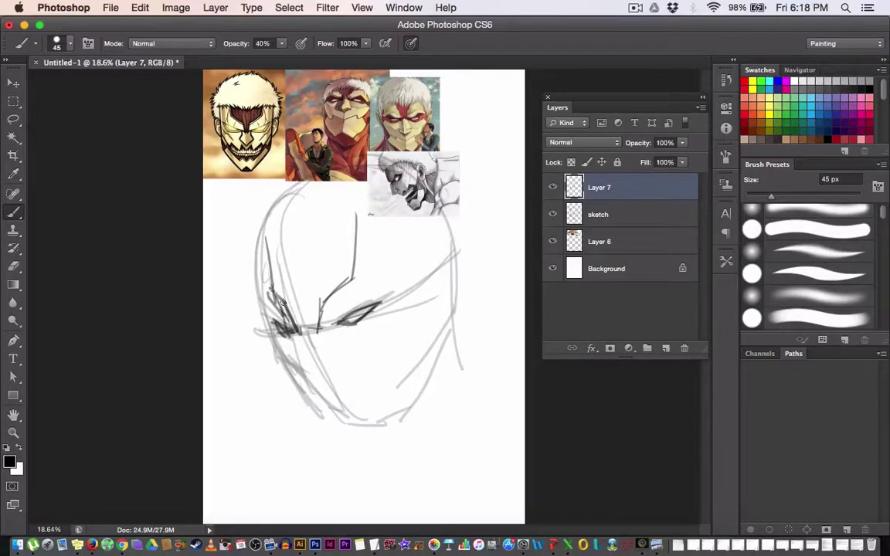
drag(270, 220, 258, 302)
drag(265, 239, 263, 305)
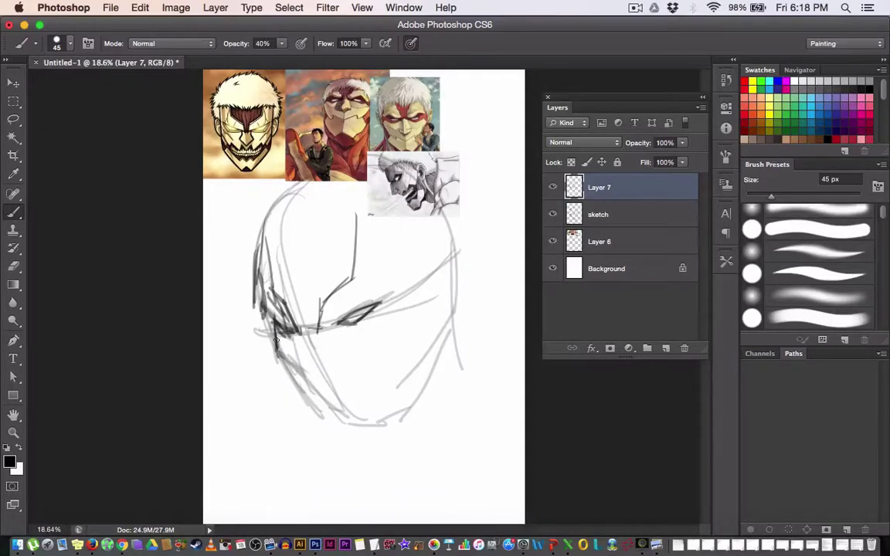
Sketch the left cheek, the nose and its underside, and the brow and lower lid of the right eye.
drag(276, 340, 306, 380)
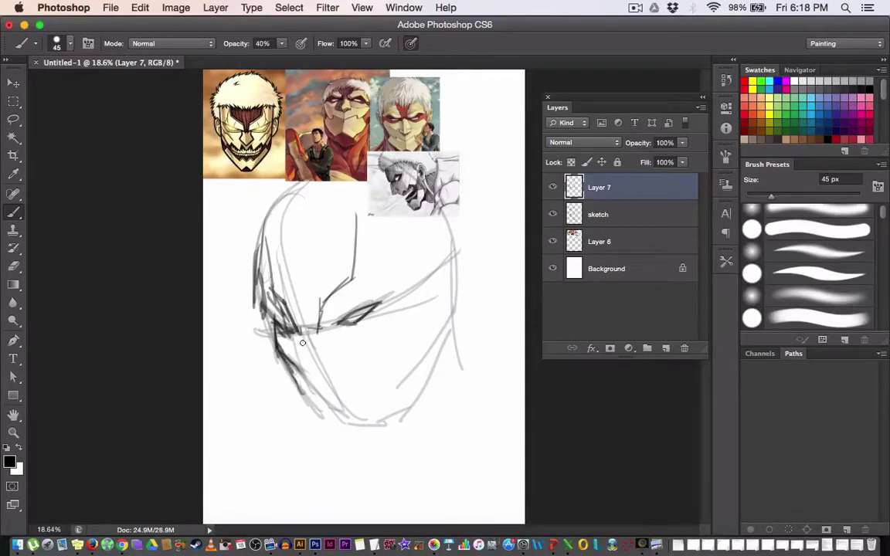
drag(298, 333, 304, 378)
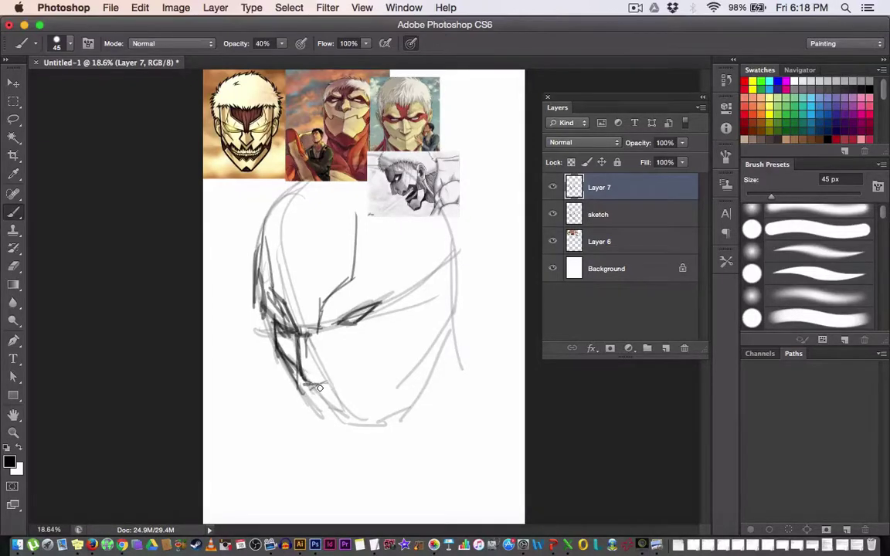
drag(306, 384, 334, 368)
drag(335, 332, 383, 294)
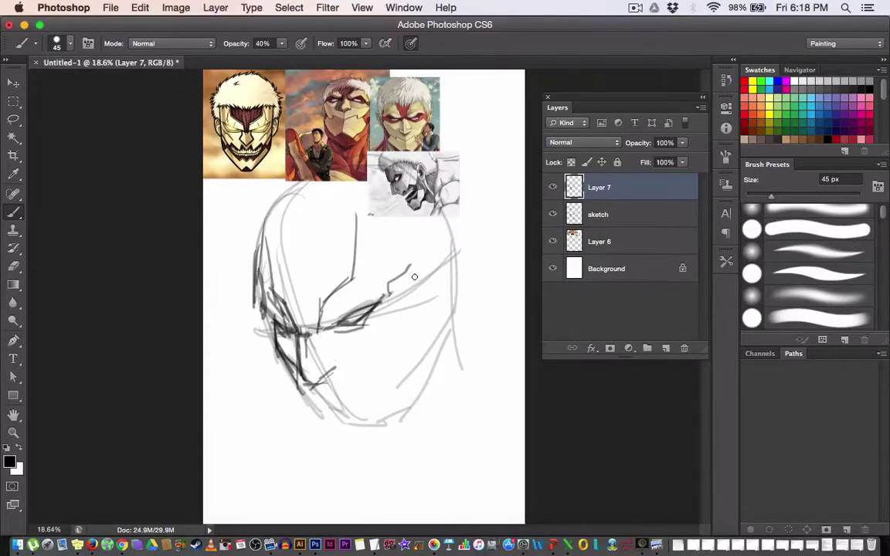
Draw slanted armor lines on the right cheek, a jagged mouth line and the left jaw contour.
drag(408, 281, 372, 360)
drag(424, 280, 377, 360)
drag(424, 290, 402, 355)
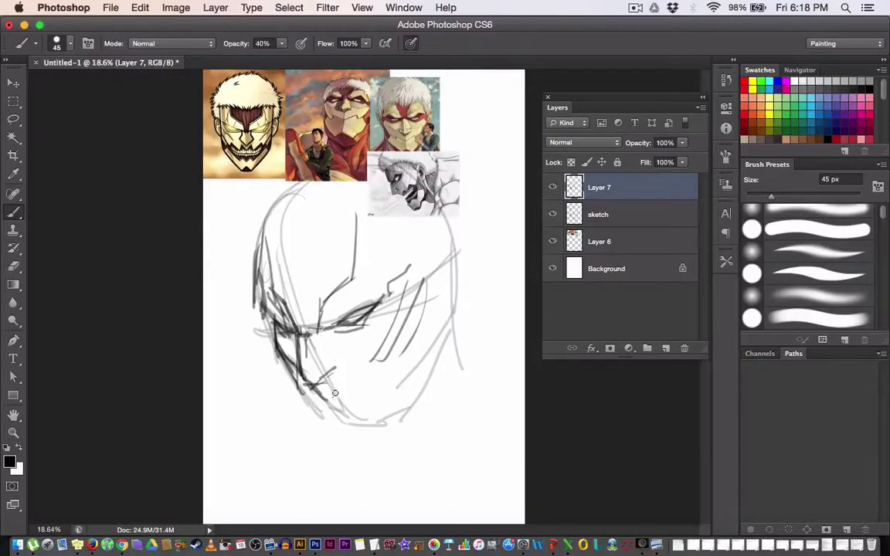
mouse_move(333, 399)
mouse_down()
mouse_move(352, 372)
mouse_move(365, 392)
mouse_move(420, 332)
mouse_up()
drag(272, 344, 322, 425)
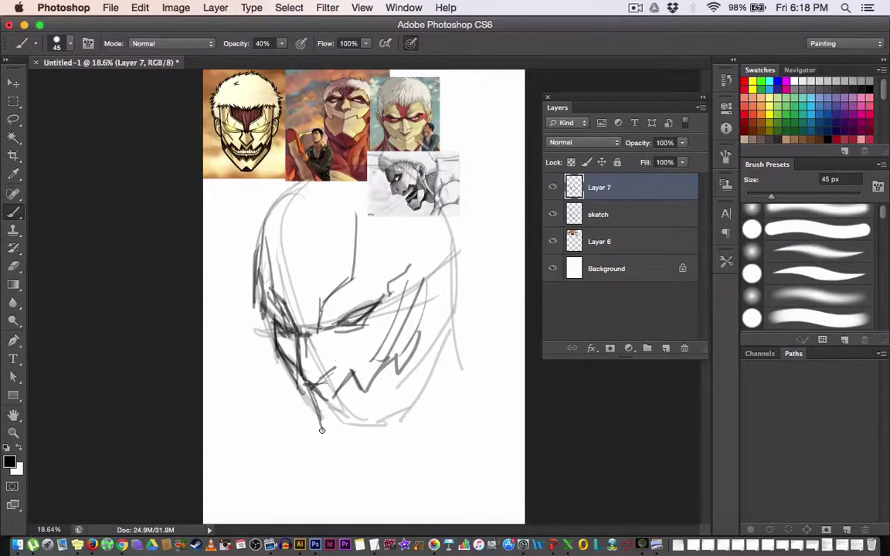
drag(279, 354, 316, 405)
Sketch the chin, the right side of the head, the neck and shoulder lines, and loose hair locks over the forehead.
mouse_move(331, 439)
mouse_down()
mouse_move(378, 450)
mouse_move(437, 366)
mouse_move(451, 286)
mouse_move(444, 262)
mouse_move(463, 231)
mouse_move(471, 249)
mouse_up()
mouse_move(285, 214)
mouse_down()
mouse_move(272, 198)
mouse_move(296, 200)
mouse_move(238, 261)
mouse_move(245, 195)
mouse_move(305, 179)
mouse_move(394, 170)
mouse_move(452, 207)
mouse_move(486, 401)
mouse_up()
drag(468, 346, 486, 434)
drag(369, 456, 376, 485)
drag(376, 484, 421, 410)
mouse_move(425, 360)
mouse_down()
mouse_move(411, 477)
mouse_move(323, 409)
mouse_move(304, 452)
mouse_move(437, 376)
mouse_move(483, 323)
mouse_up()
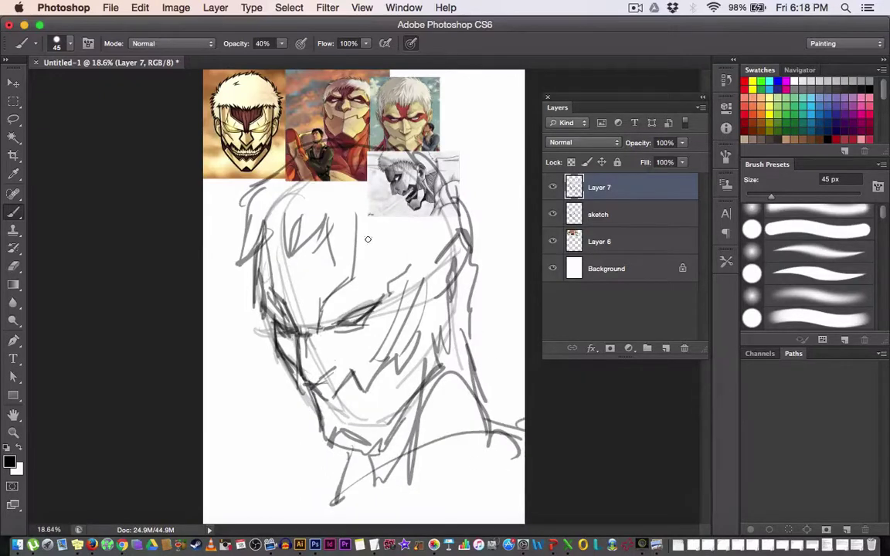
mouse_move(366, 225)
mouse_down()
mouse_move(357, 218)
mouse_move(421, 264)
mouse_up()
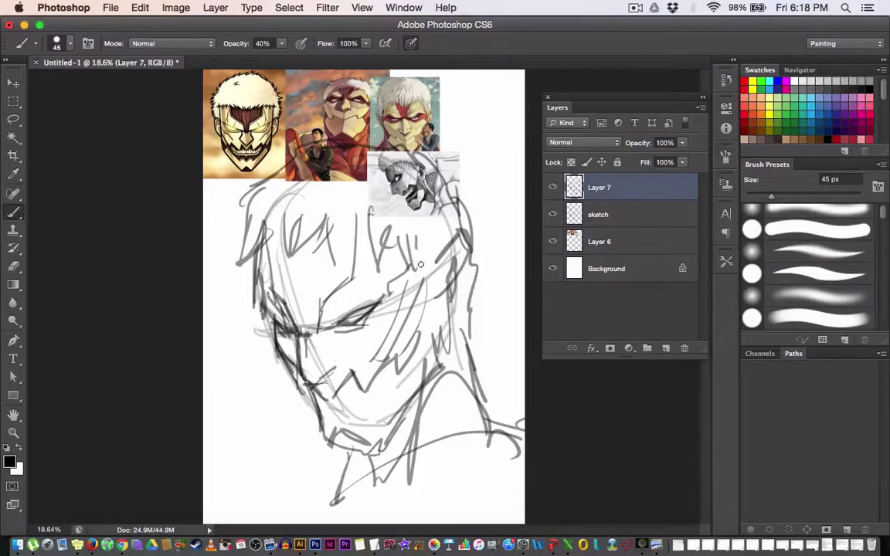
click(634, 9)
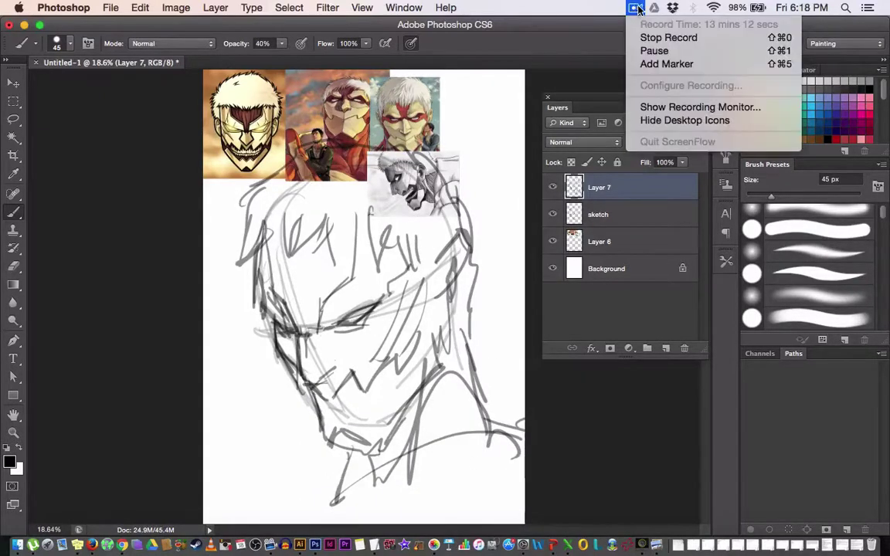
click(654, 51)
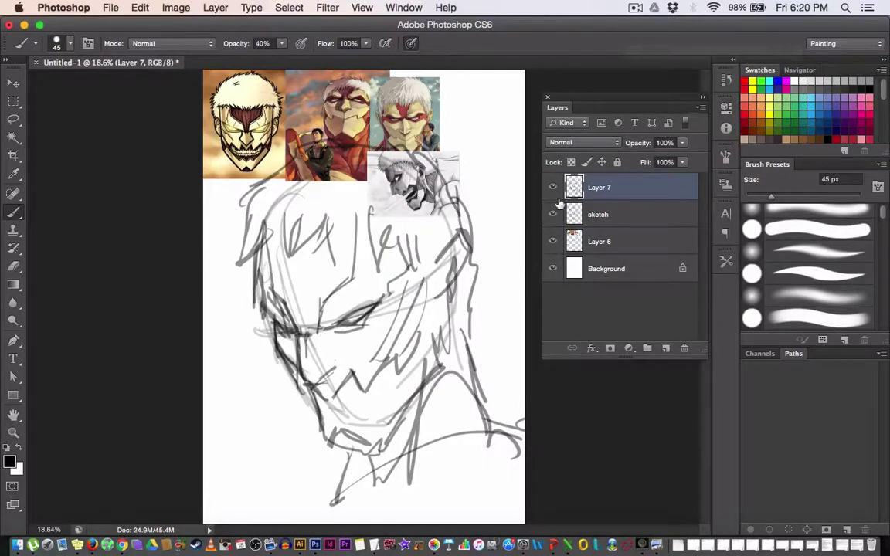
Sketch spiky hair around the crown, forehead and both sides of the head, and add strokes to the cheek and neck.
mouse_move(248, 201)
mouse_down()
mouse_move(255, 206)
mouse_move(306, 157)
mouse_move(370, 148)
mouse_move(434, 156)
mouse_move(478, 197)
mouse_up()
drag(401, 151, 484, 219)
mouse_move(328, 220)
mouse_down()
mouse_move(255, 212)
mouse_move(336, 232)
mouse_move(371, 203)
mouse_move(383, 270)
mouse_up()
mouse_move(224, 225)
mouse_down()
mouse_move(232, 294)
mouse_move(251, 312)
mouse_up()
mouse_move(408, 278)
mouse_down()
mouse_move(401, 333)
mouse_move(428, 279)
mouse_up()
drag(454, 267, 452, 290)
mouse_move(468, 182)
mouse_down()
mouse_move(491, 270)
mouse_move(490, 312)
mouse_move(473, 296)
mouse_move(479, 321)
mouse_up()
drag(320, 344, 357, 386)
drag(340, 430, 354, 484)
Rename Layer 7 as "rough sketch".
double_click(600, 188)
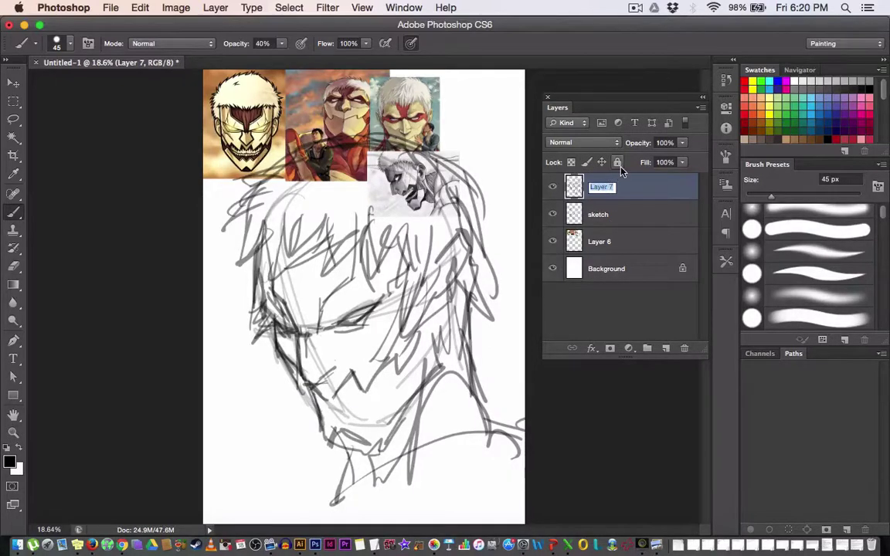
text(rough sketch)
key(Return)
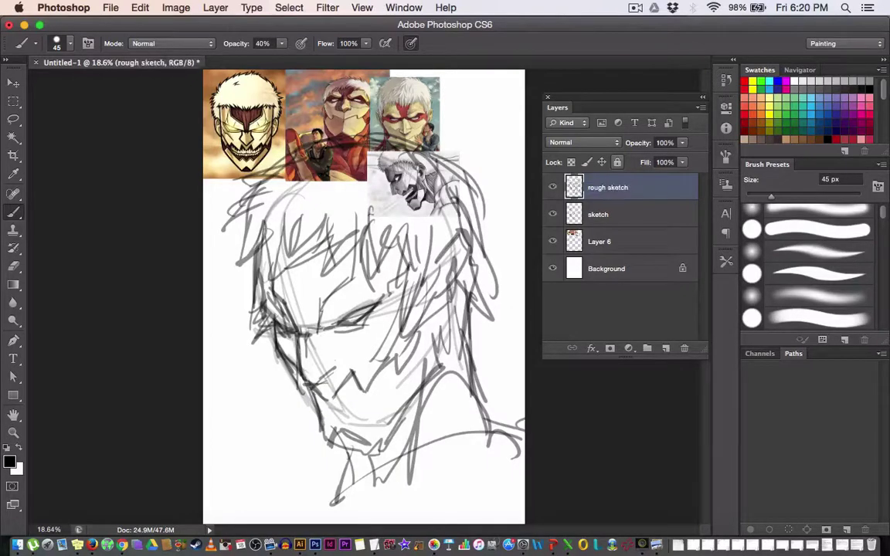
Add spiky hair strokes along the upper-right of the head and down beside the right cheek.
mouse_move(432, 143)
mouse_down()
mouse_move(447, 133)
mouse_move(487, 165)
mouse_move(494, 261)
mouse_move(476, 346)
mouse_up()
drag(429, 297, 384, 387)
key(c)
drag(372, 442, 363, 388)
key(Escape)
Sketch the neck base and shoulder curves below the head and darken the underside of the chin.
key(b)
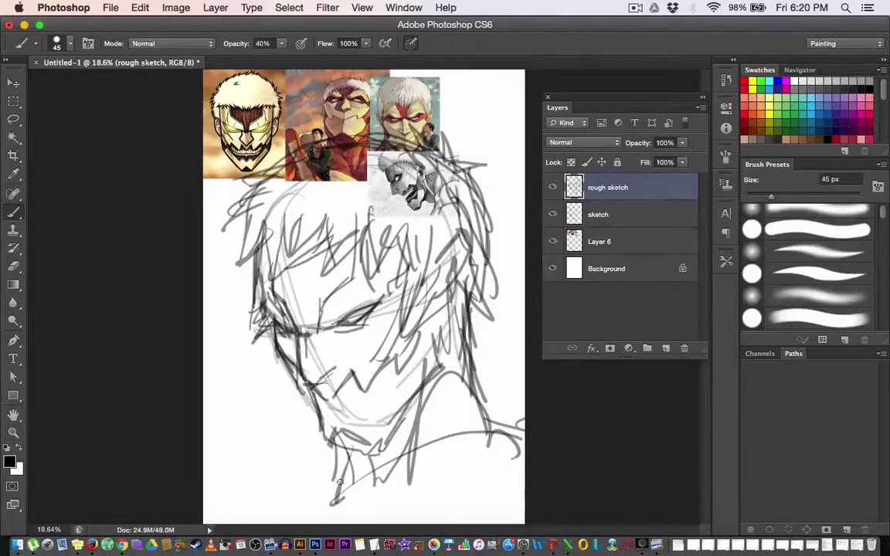
mouse_move(336, 480)
mouse_down()
mouse_move(456, 445)
mouse_move(302, 471)
mouse_move(280, 491)
mouse_move(409, 477)
mouse_up()
mouse_move(456, 463)
mouse_down()
mouse_move(457, 501)
mouse_move(513, 472)
mouse_move(503, 492)
mouse_up()
mouse_move(326, 456)
mouse_down()
mouse_move(345, 425)
mouse_move(354, 433)
mouse_move(321, 442)
mouse_up()
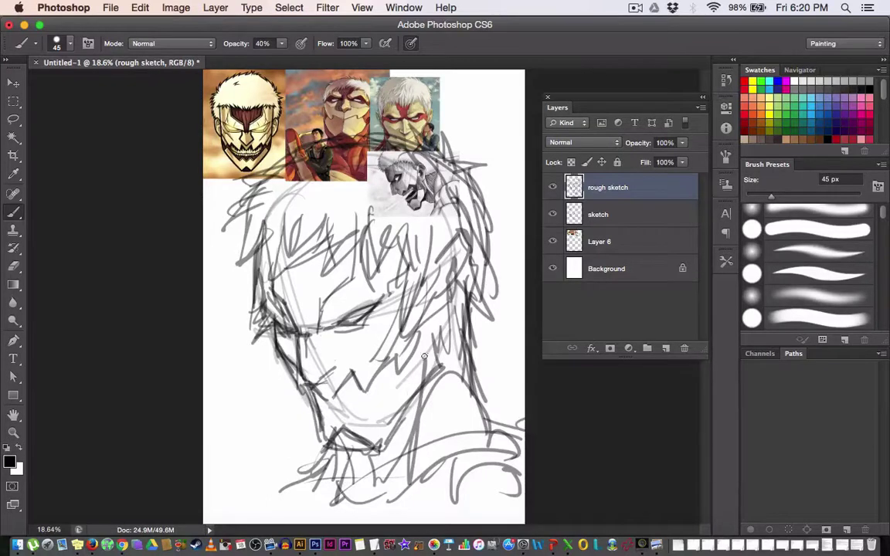
Darken the hair and jaw edge beside the right cheek and add small strokes at the nostril.
drag(424, 377, 444, 358)
drag(444, 359, 434, 317)
drag(433, 280, 439, 340)
mouse_move(439, 340)
mouse_down()
mouse_move(450, 279)
mouse_move(441, 364)
mouse_move(446, 313)
mouse_up()
mouse_move(327, 377)
mouse_down()
mouse_move(316, 373)
mouse_move(335, 358)
mouse_move(329, 368)
mouse_up()
Hide the reference images on Layer 6 and add a new layer above the rough sketch layer.
click(553, 242)
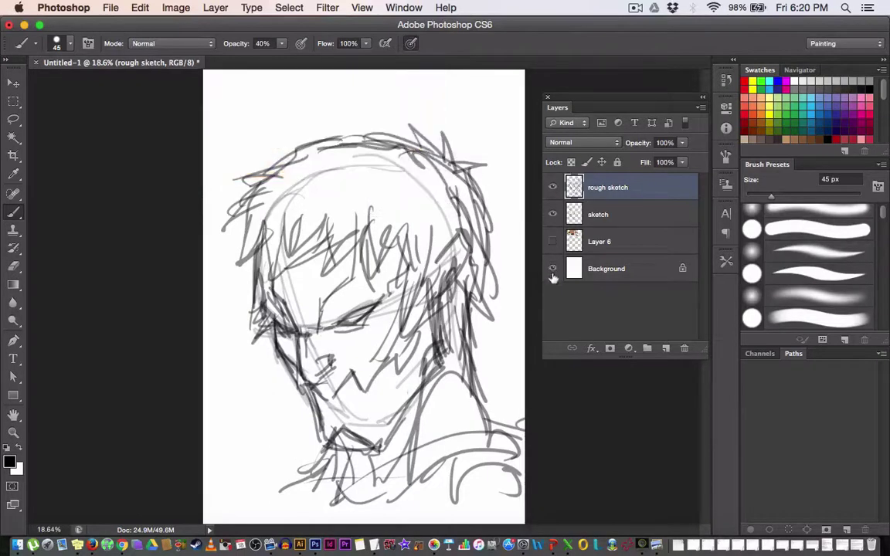
click(666, 349)
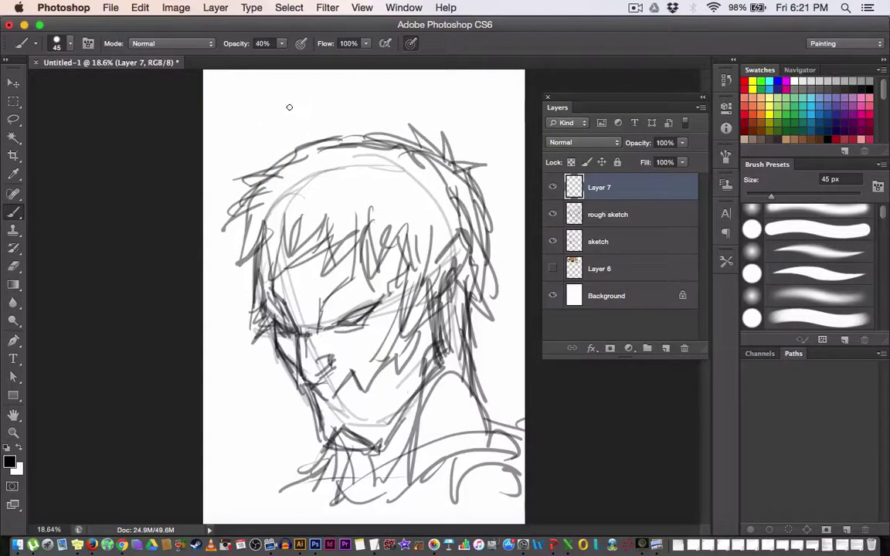
Try hand-lettering a hashtag above the head, and erase it.
drag(279, 103, 277, 137)
mouse_move(291, 98)
mouse_down()
mouse_move(287, 132)
mouse_move(300, 110)
mouse_move(311, 128)
mouse_move(311, 113)
mouse_move(345, 125)
mouse_up()
drag(330, 101, 371, 102)
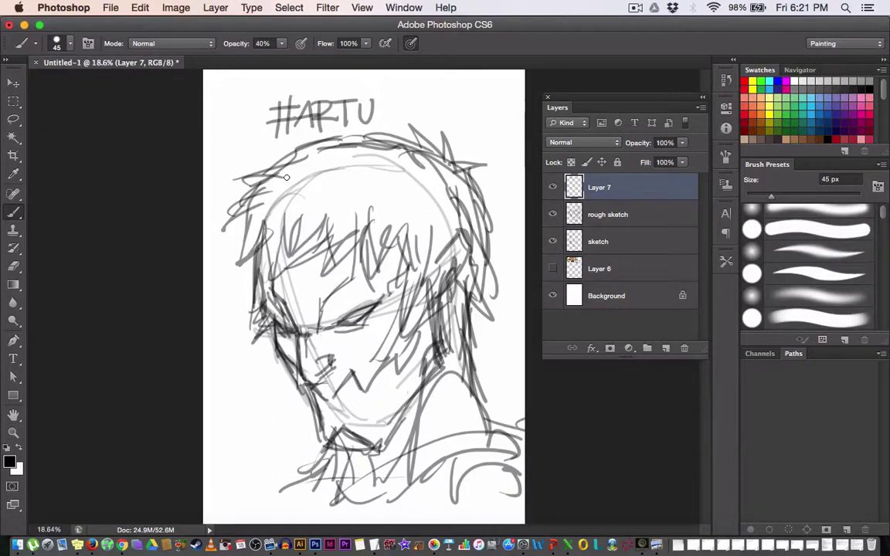
key(e)
mouse_move(321, 131)
mouse_down()
mouse_move(318, 107)
mouse_move(348, 97)
mouse_move(333, 117)
mouse_move(248, 149)
mouse_move(280, 138)
mouse_move(253, 140)
mouse_move(255, 106)
mouse_move(307, 93)
mouse_move(280, 122)
mouse_up()
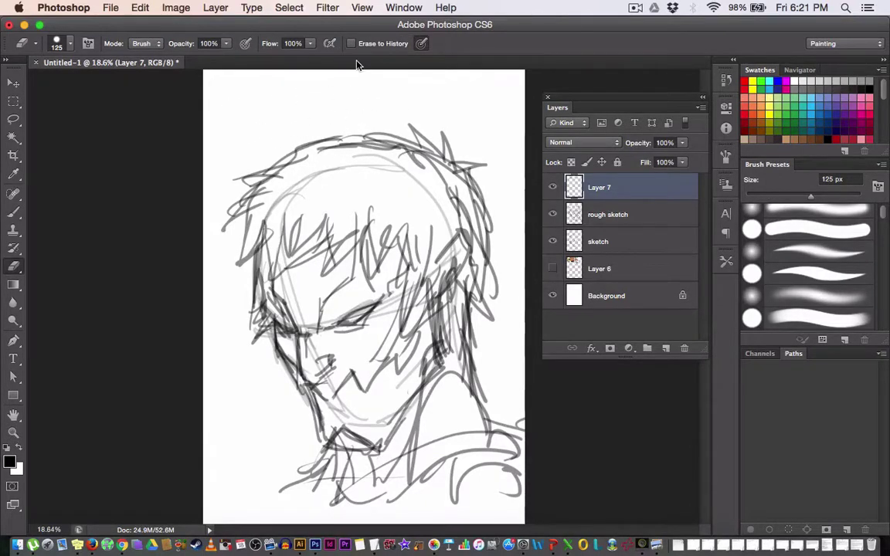
Try drawing a bold hash sign with repeated strokes above the head's upper left, and erase it.
key(b)
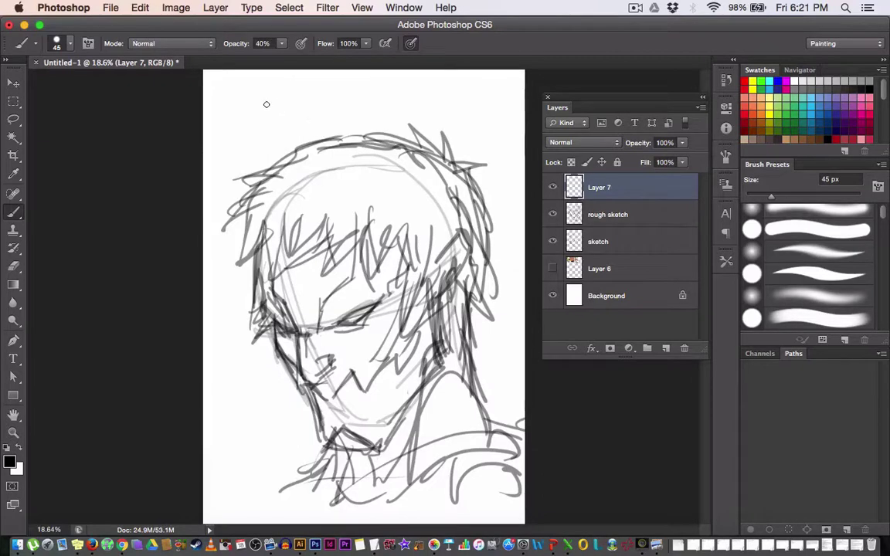
mouse_move(275, 99)
mouse_down()
mouse_move(257, 148)
mouse_move(276, 147)
mouse_up()
drag(239, 119, 301, 113)
drag(236, 142, 297, 135)
drag(263, 104, 258, 153)
drag(281, 101, 272, 152)
drag(241, 116, 302, 108)
drag(236, 143, 305, 126)
drag(264, 99, 258, 153)
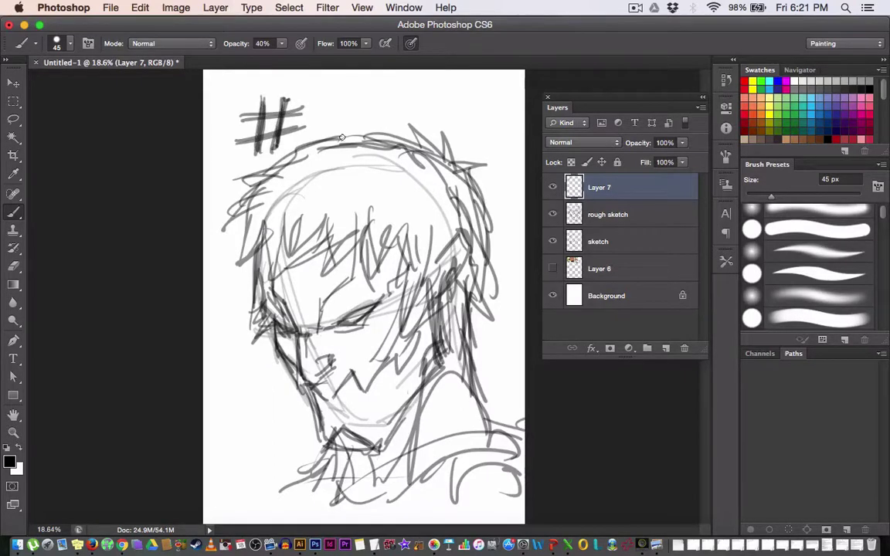
key(e)
mouse_move(233, 133)
mouse_down()
mouse_move(283, 99)
mouse_move(312, 101)
mouse_move(293, 134)
mouse_move(218, 154)
mouse_move(294, 104)
mouse_up()
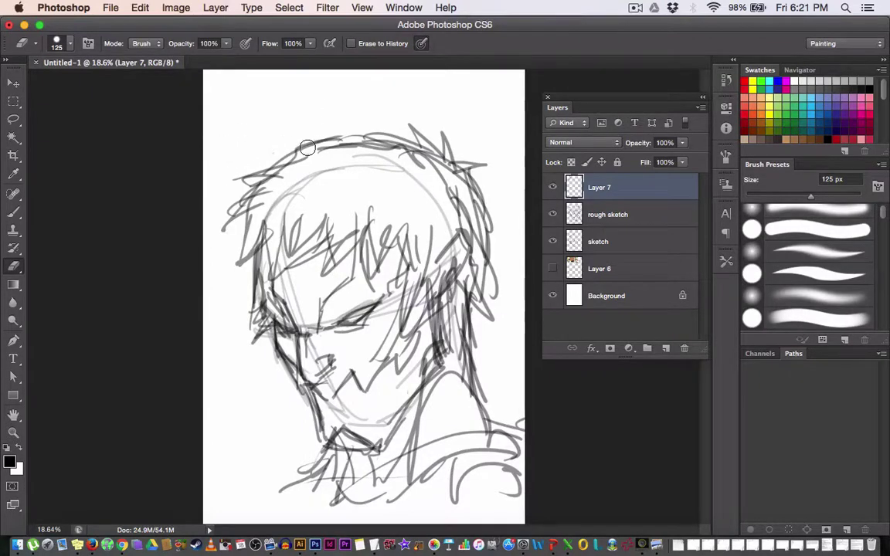
Thicken the hair fringe across the forehead with dense slanted brush strokes.
key(b)
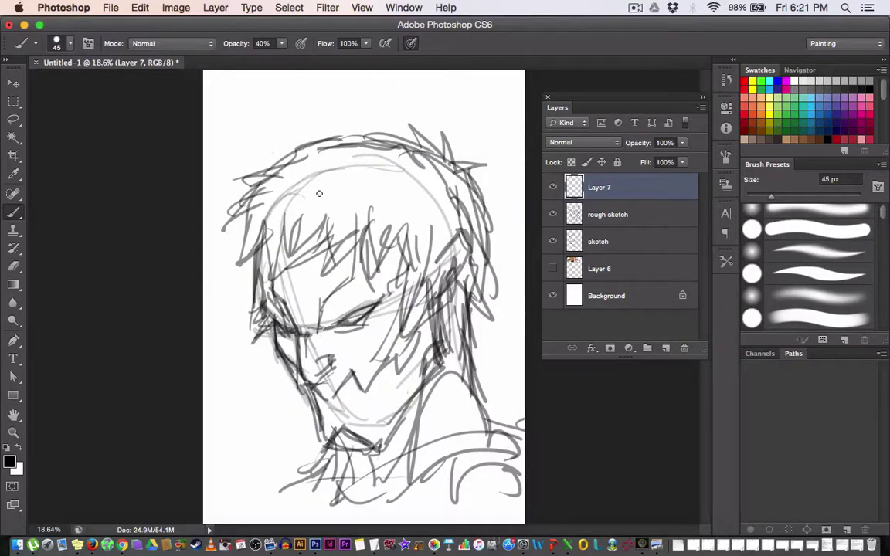
mouse_move(233, 204)
mouse_down()
mouse_move(229, 278)
mouse_move(248, 199)
mouse_move(266, 235)
mouse_move(340, 211)
mouse_move(317, 235)
mouse_move(340, 189)
mouse_move(328, 247)
mouse_move(405, 244)
mouse_up()
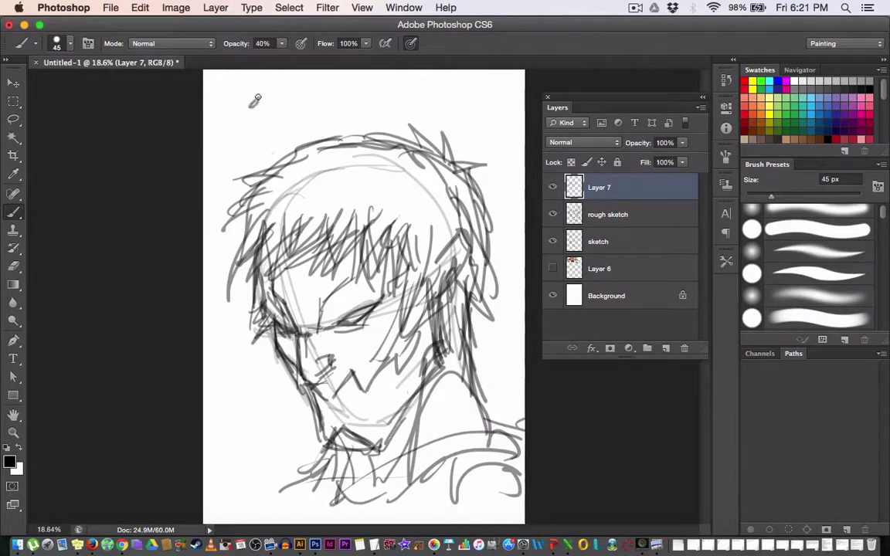
Hand-letter the artist's social media handle above the head and add a few more fringe strokes over the forehead.
mouse_move(253, 100)
mouse_down()
mouse_move(265, 90)
mouse_move(287, 108)
mouse_move(317, 95)
mouse_move(369, 96)
mouse_move(379, 116)
mouse_move(391, 86)
mouse_move(412, 86)
mouse_move(418, 104)
mouse_up()
mouse_move(256, 142)
mouse_down()
mouse_move(242, 133)
mouse_move(275, 126)
mouse_up()
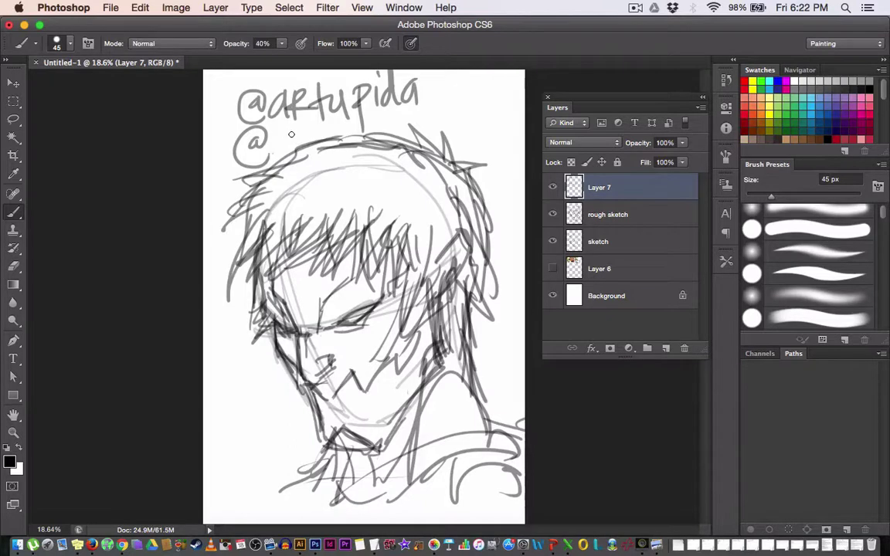
key(e)
mouse_move(236, 151)
mouse_down()
mouse_move(232, 125)
mouse_move(224, 139)
mouse_move(233, 131)
mouse_move(245, 147)
mouse_up()
key(b)
key(super+z)
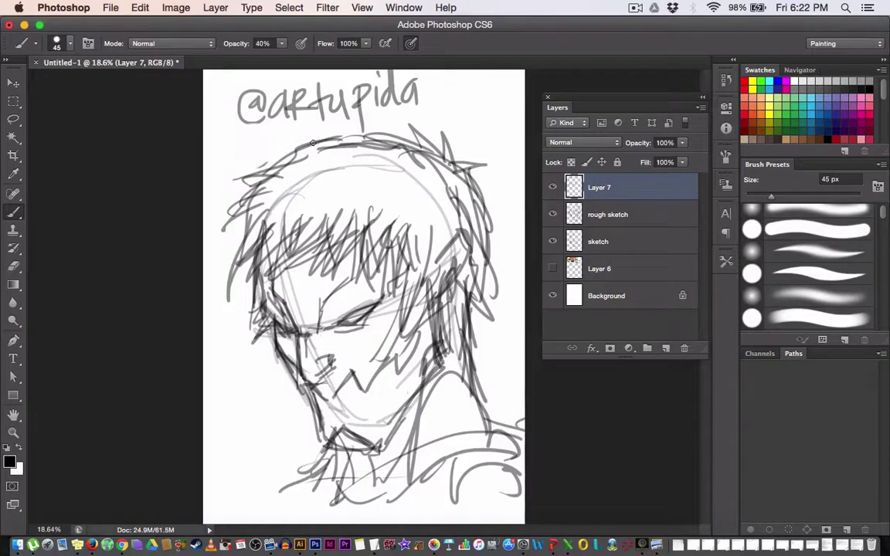
mouse_move(309, 252)
mouse_down()
mouse_move(311, 204)
mouse_move(306, 231)
mouse_move(333, 236)
mouse_move(344, 189)
mouse_up()
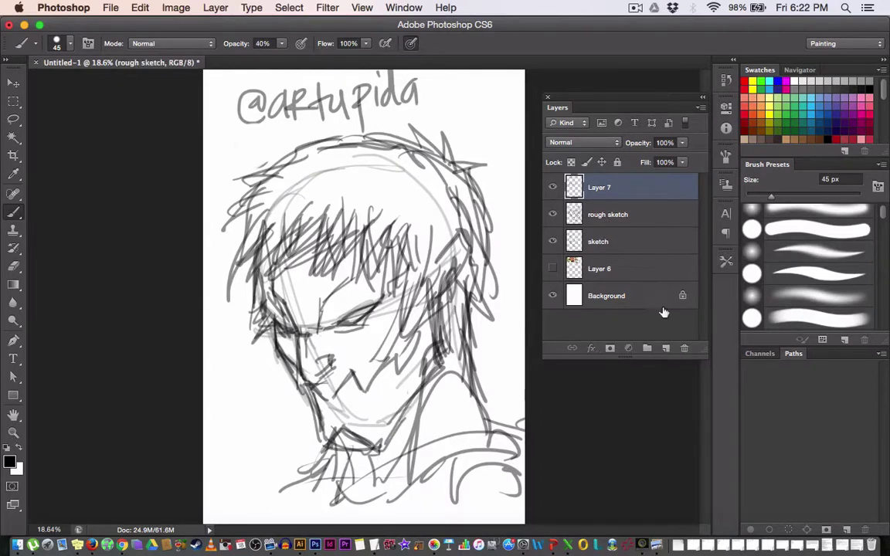
Add a new layer, fill it with white and place it at the top of the layer stack.
click(583, 219)
click(666, 348)
key(x)
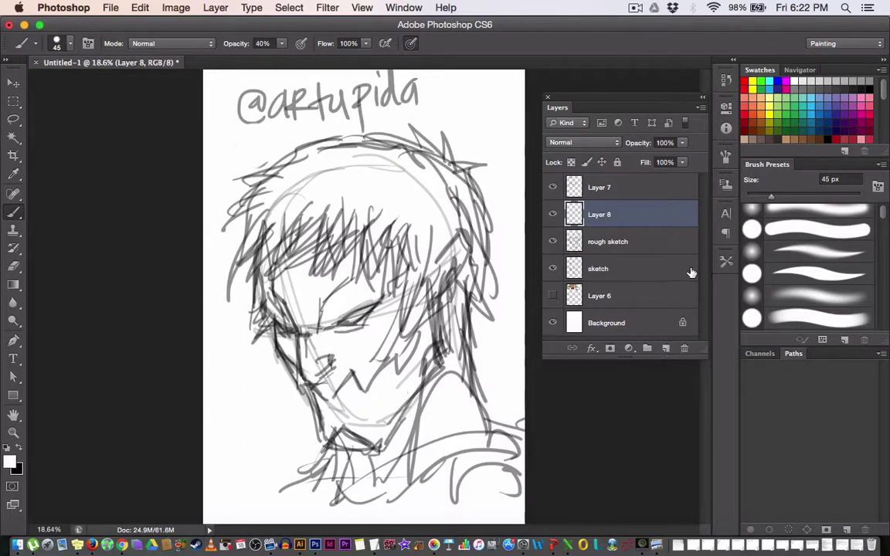
key(alt+BackSpace)
drag(616, 179, 607, 172)
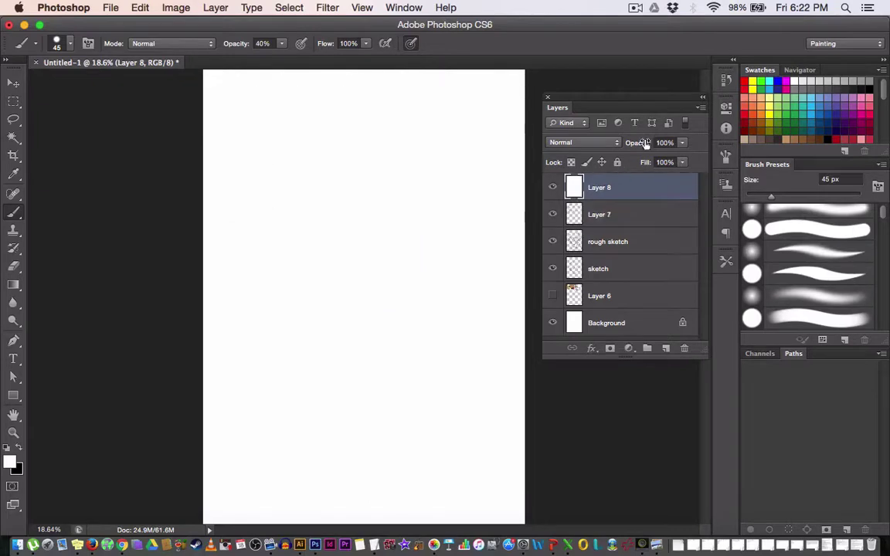
Lower the white layer's opacity to fade the sketch beneath, and add an empty layer above it.
drag(639, 144, 611, 146)
click(665, 347)
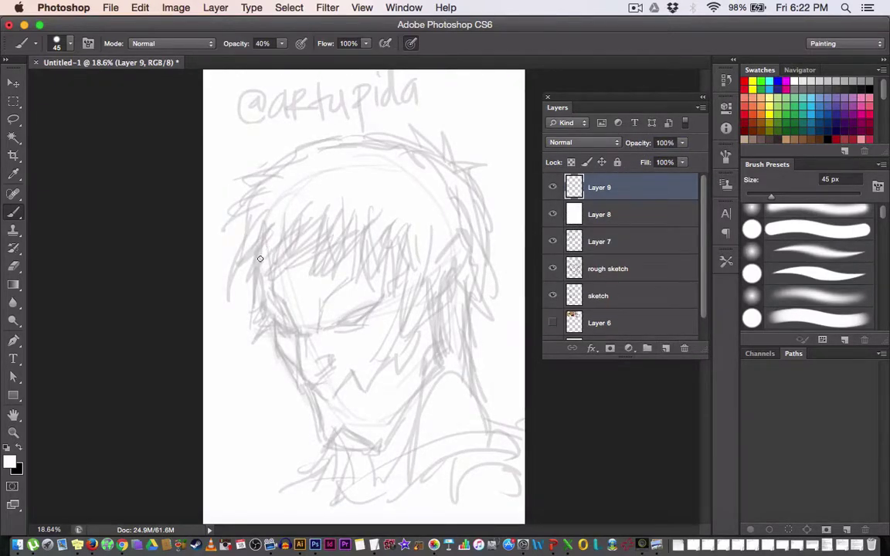
Switch the brush colour to black, undo the trial strokes beside the hair and set the brush opacity to 100%.
key(x)
drag(257, 204, 254, 242)
drag(270, 198, 263, 234)
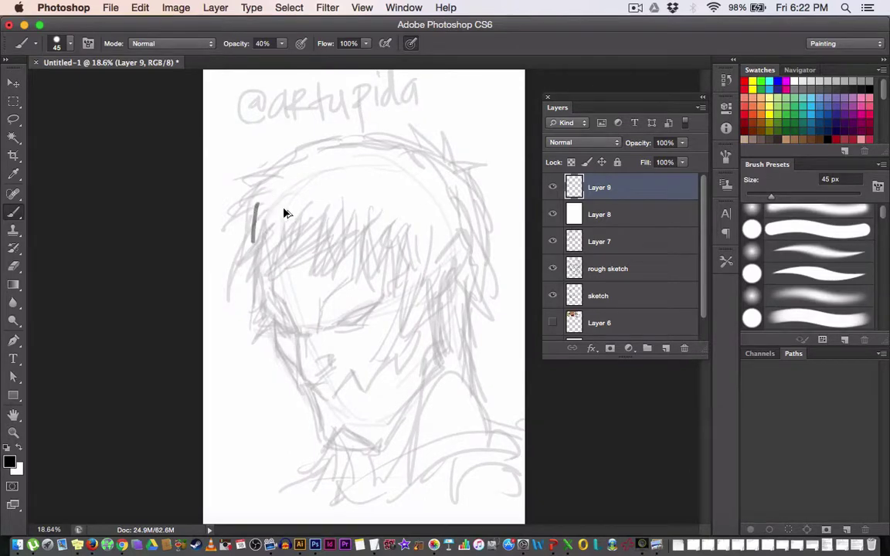
key(super+alt+z)
key(0)
Hand-letter "#ARTUWALK" in bold black strokes across the forehead on the new layer.
mouse_move(233, 231)
mouse_down()
mouse_move(228, 273)
mouse_move(248, 276)
mouse_up()
drag(210, 247, 264, 239)
mouse_move(208, 260)
mouse_down()
mouse_move(263, 252)
mouse_move(287, 263)
mouse_move(288, 253)
mouse_up()
mouse_move(297, 232)
mouse_down()
mouse_move(296, 272)
mouse_move(318, 269)
mouse_move(346, 233)
mouse_up()
mouse_move(334, 236)
mouse_down()
mouse_move(332, 269)
mouse_move(366, 227)
mouse_up()
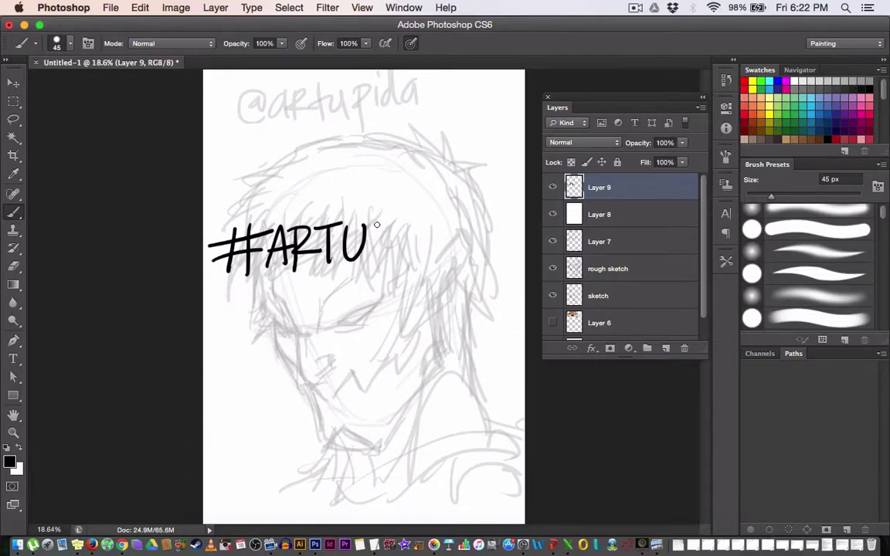
mouse_move(374, 231)
mouse_down()
mouse_move(390, 268)
mouse_move(403, 232)
mouse_up()
mouse_move(406, 267)
mouse_down()
mouse_move(421, 230)
mouse_move(430, 267)
mouse_up()
drag(446, 230, 444, 267)
drag(467, 229, 407, 266)
Scale down the "#ARTUWALK" lettering to leave room for more letters on the same line.
key(super+t)
drag(352, 230, 340, 233)
key(Return)
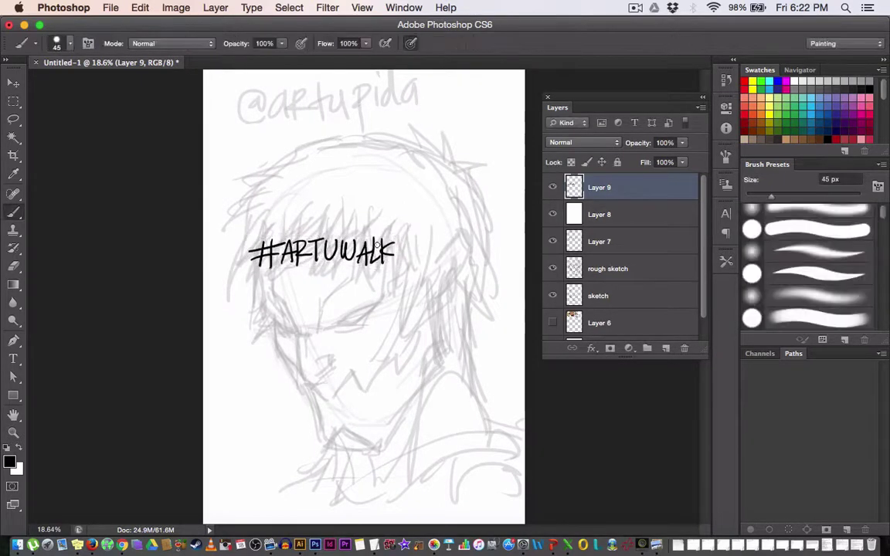
Letter "THROUGH" directly after "#ARTUWALK" and underline the whole hashtag with one long stroke.
drag(400, 242, 417, 242)
mouse_move(408, 242)
mouse_down()
mouse_move(407, 267)
mouse_move(420, 265)
mouse_move(427, 248)
mouse_up()
mouse_move(427, 242)
mouse_down()
mouse_move(428, 265)
mouse_move(455, 244)
mouse_move(507, 246)
mouse_up()
drag(247, 291, 509, 260)
key(super+z)
drag(248, 289, 502, 291)
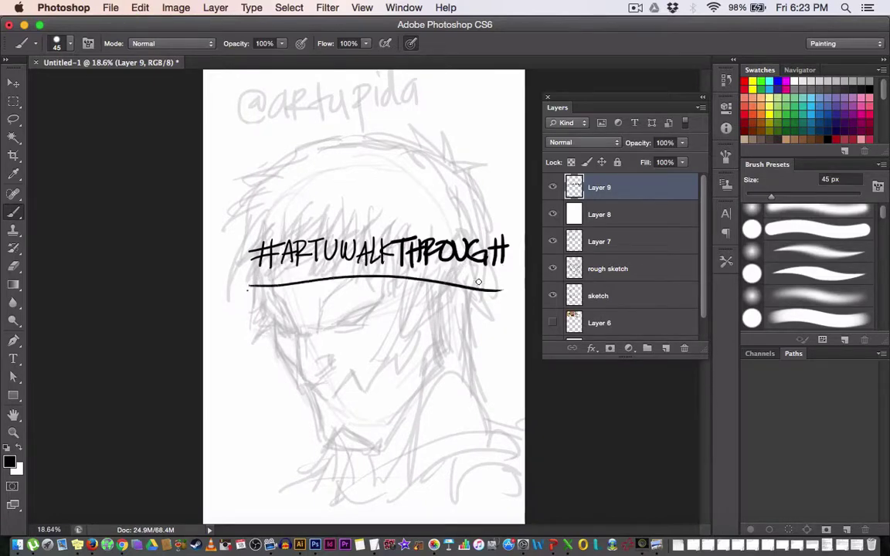
Draw a solid downward arrow from the underline and letter "SUBSCRIBE" in large strokes beneath it.
drag(365, 277, 383, 319)
mouse_move(367, 327)
mouse_down()
mouse_move(371, 338)
mouse_move(363, 329)
mouse_move(378, 326)
mouse_up()
mouse_move(276, 357)
mouse_down()
mouse_move(331, 369)
mouse_move(354, 349)
mouse_move(374, 299)
mouse_move(479, 377)
mouse_up()
Letter "Like" and "Comment" on two lines under "SUBSCRIBE".
mouse_move(267, 403)
mouse_down()
mouse_move(324, 433)
mouse_move(349, 429)
mouse_up()
mouse_move(267, 456)
mouse_down()
mouse_move(270, 473)
mouse_move(313, 462)
mouse_up()
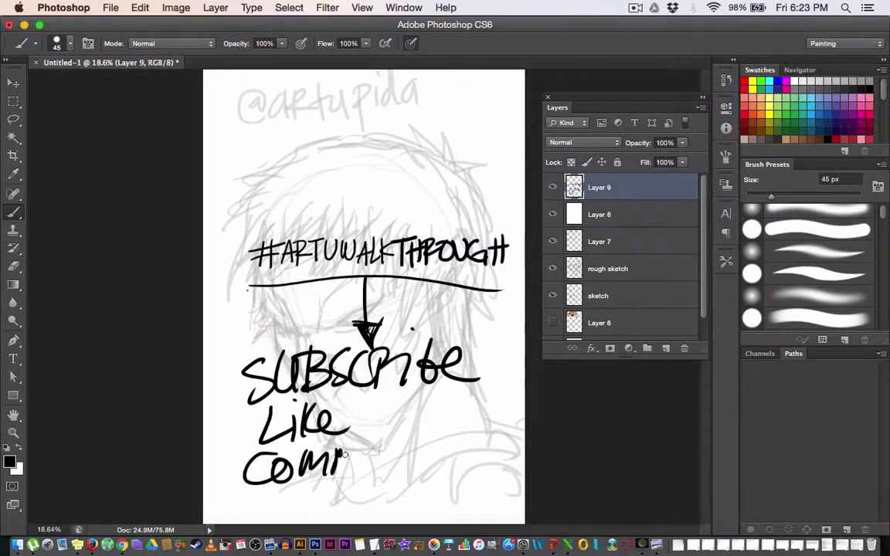
drag(350, 451, 356, 468)
drag(359, 460, 377, 467)
mouse_move(380, 453)
mouse_down()
mouse_move(389, 451)
mouse_move(397, 476)
mouse_up()
drag(412, 442, 407, 478)
drag(395, 456, 441, 449)
Draw a rough rectangular frame around the three lettered words and letter "SHARE" beneath it.
drag(275, 491, 510, 485)
mouse_move(237, 339)
mouse_down()
mouse_move(240, 485)
mouse_move(524, 340)
mouse_move(486, 499)
mouse_up()
mouse_move(307, 497)
mouse_down()
mouse_move(274, 504)
mouse_move(320, 504)
mouse_move(341, 492)
mouse_move(371, 508)
mouse_move(393, 491)
mouse_move(436, 504)
mouse_up()
drag(414, 498, 451, 495)
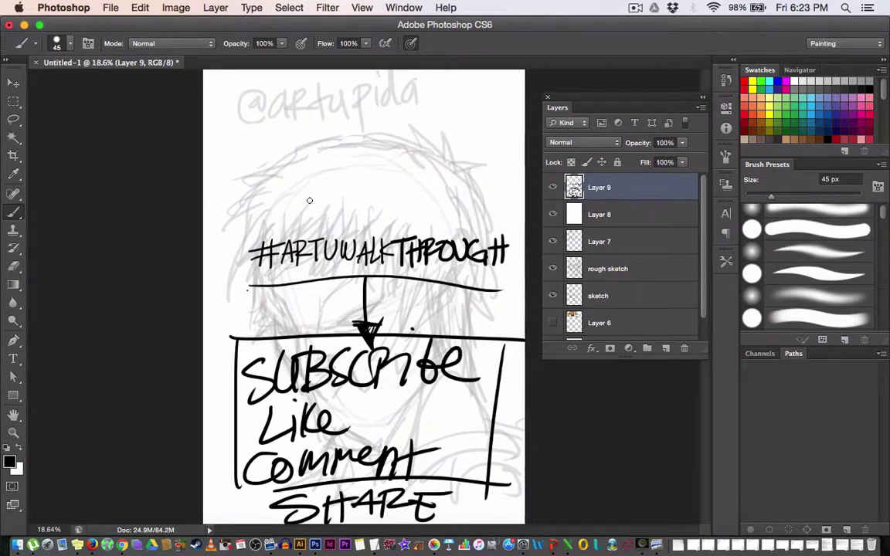
Move the whole lettering layer up so the hashtag sits just below the handle, freeing space beneath "SHARE".
key(v)
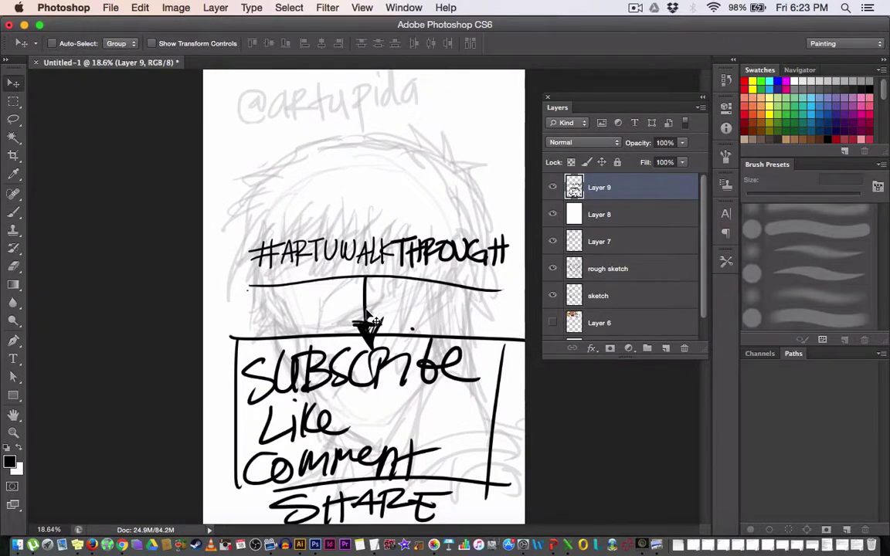
drag(357, 274, 357, 159)
key(b)
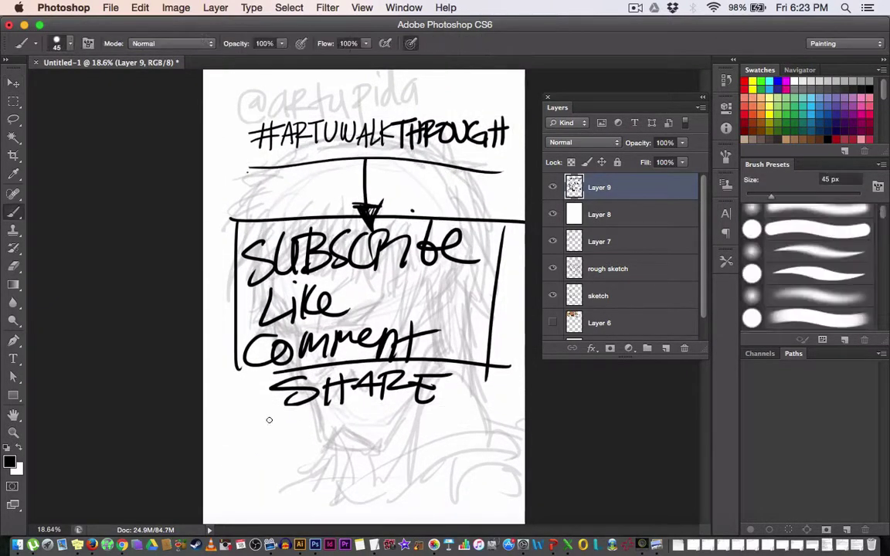
Letter "Be the" in black in the free space below "SHARE".
drag(246, 434, 238, 475)
mouse_move(272, 444)
mouse_down()
mouse_move(296, 445)
mouse_move(304, 465)
mouse_up()
mouse_move(316, 433)
mouse_down()
mouse_move(313, 473)
mouse_move(340, 443)
mouse_up()
mouse_move(343, 433)
mouse_down()
mouse_move(369, 470)
mouse_move(391, 464)
mouse_up()
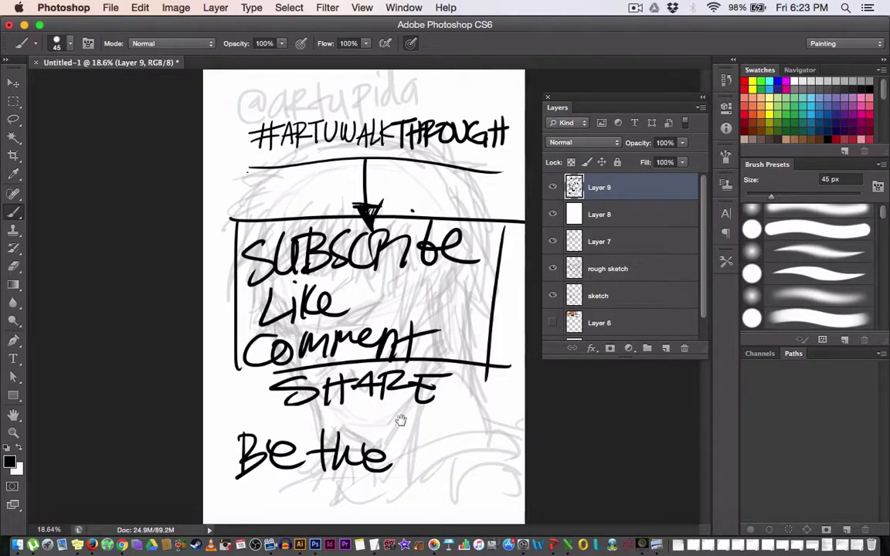